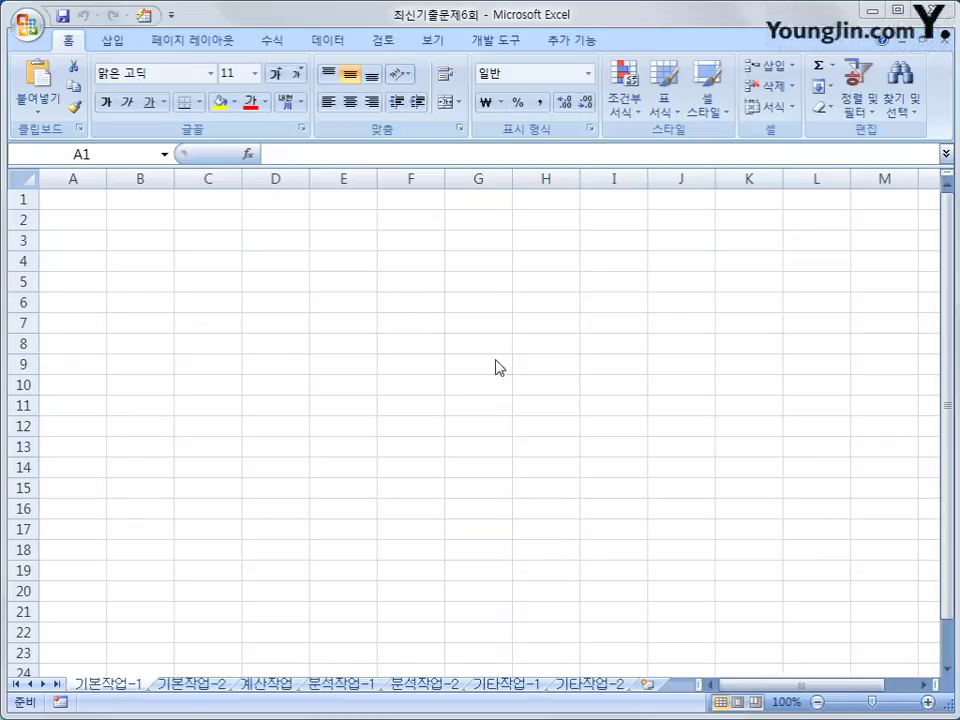
# Start a Microsoft Query import at cell B2 with MS Access Database as the data source
pyautogui.click(143, 222)
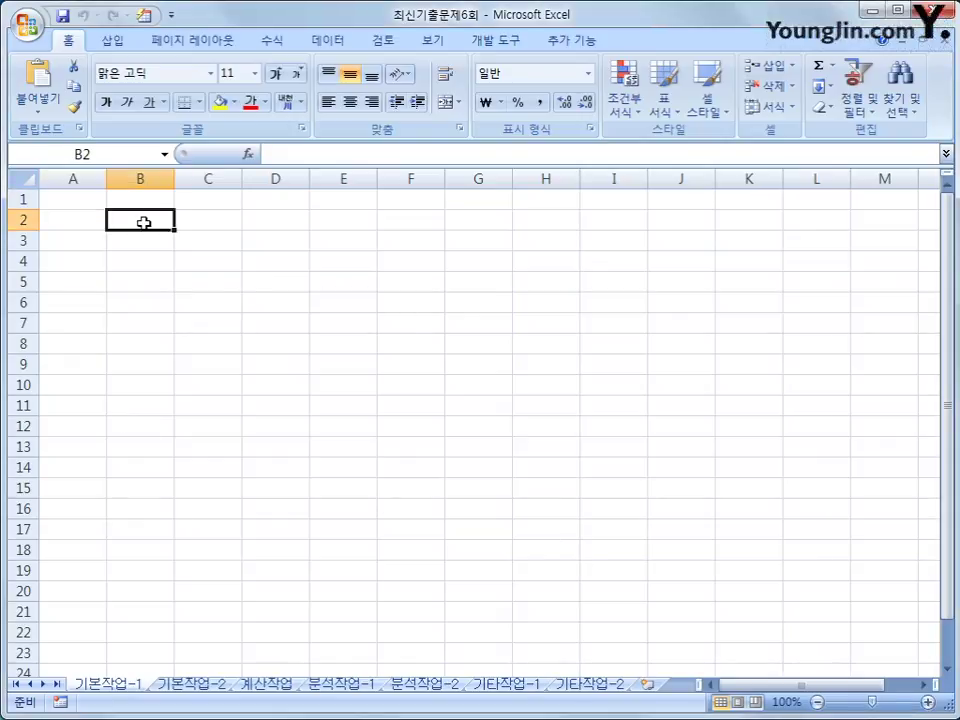
pyautogui.click(334, 41)
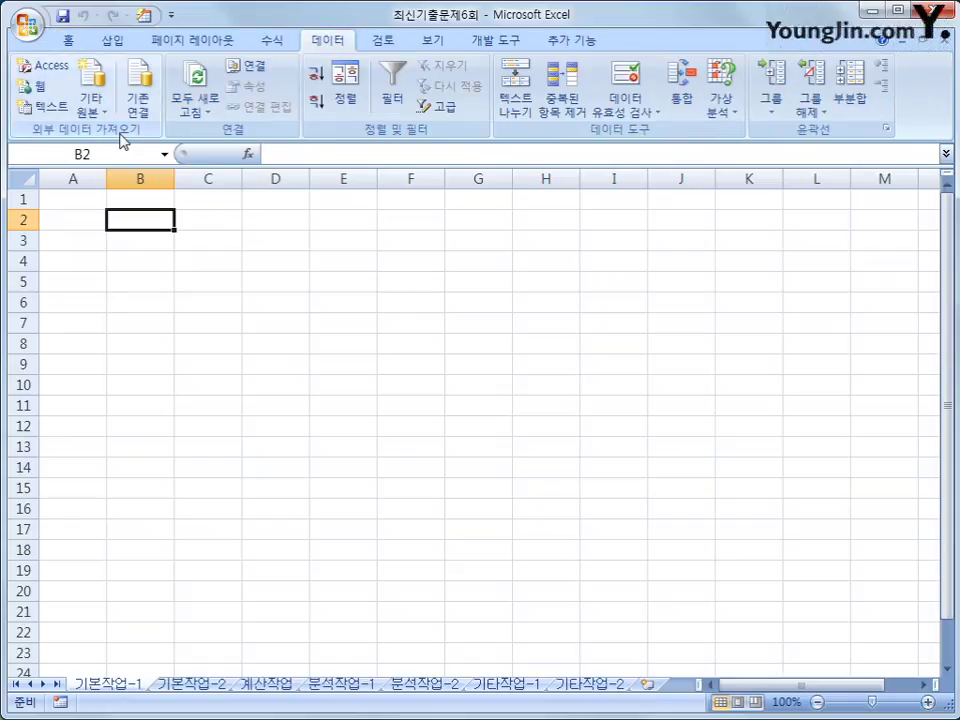
pyautogui.click(89, 104)
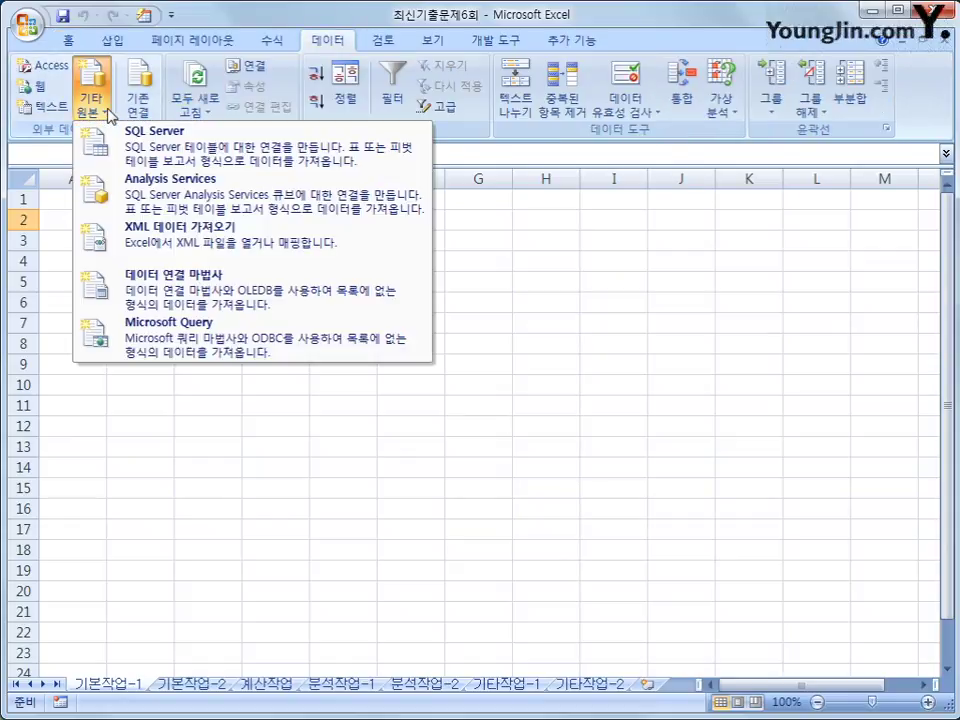
pyautogui.click(197, 345)
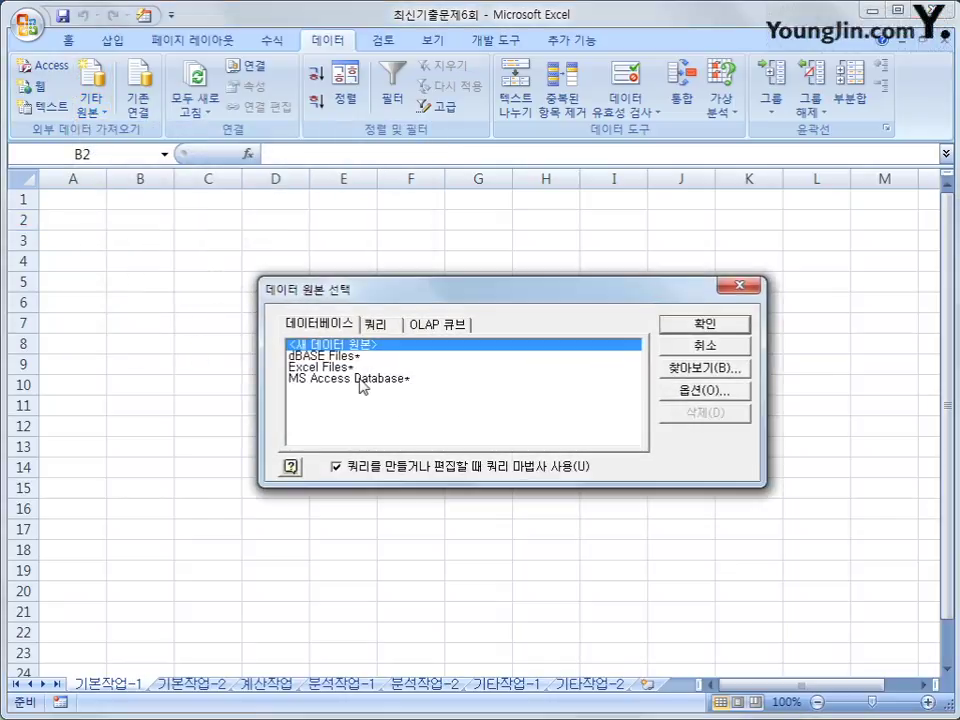
pyautogui.click(361, 380)
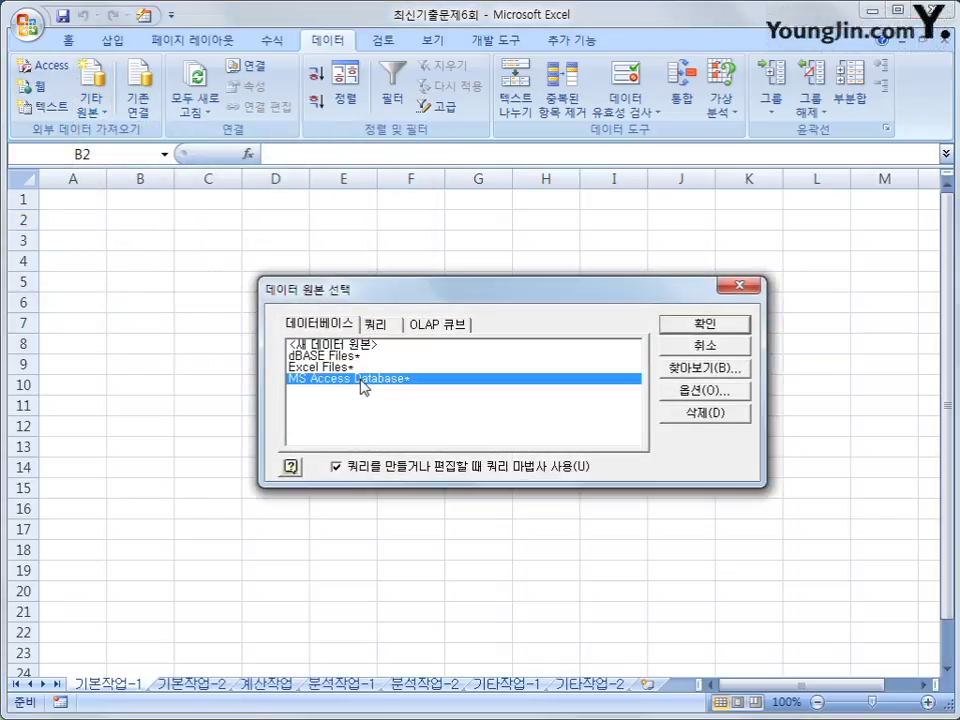
pyautogui.click(666, 323)
# Choose 판매현황.accdb from the 기출문제 folder as the query's database
pyautogui.moveTo(444, 252); pyautogui.dragTo(534, 277)
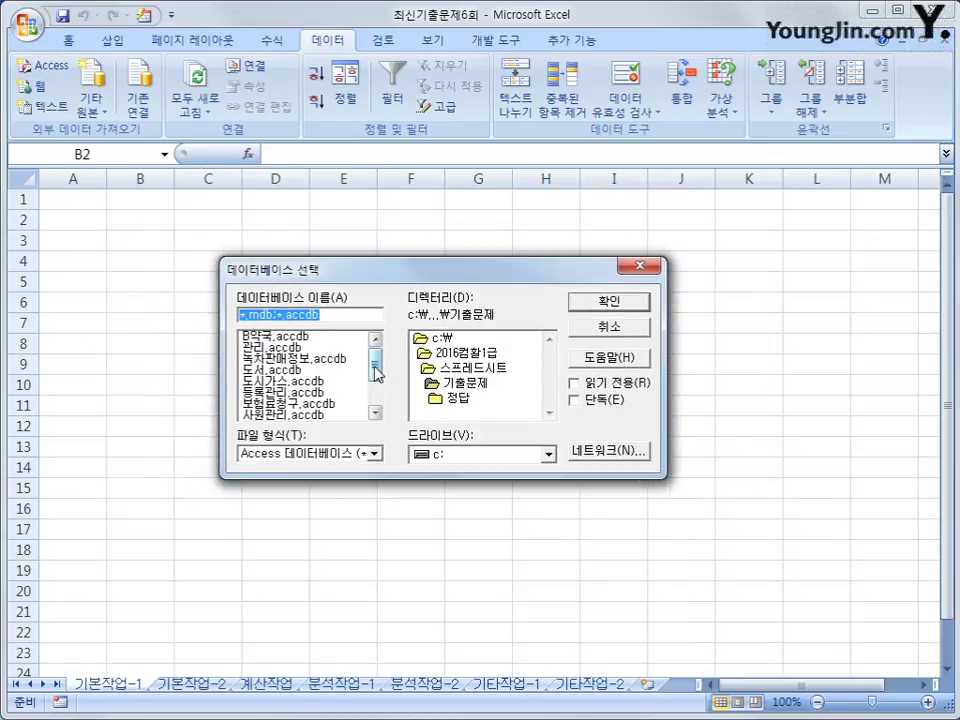
pyautogui.moveTo(375, 369); pyautogui.dragTo(377, 400)
pyautogui.click(325, 414)
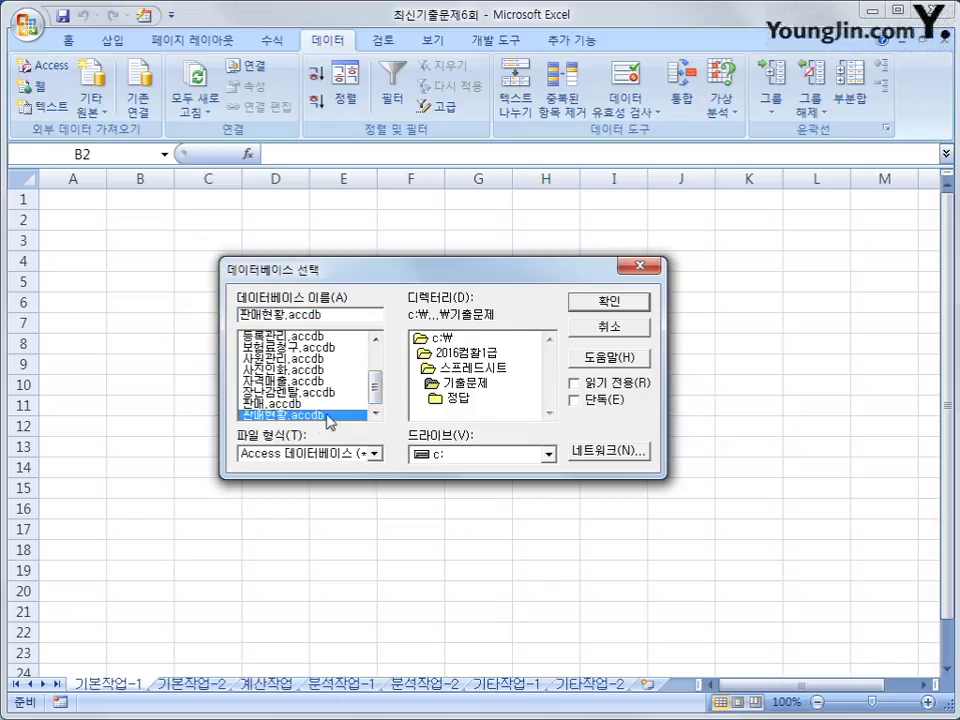
pyautogui.click(585, 305)
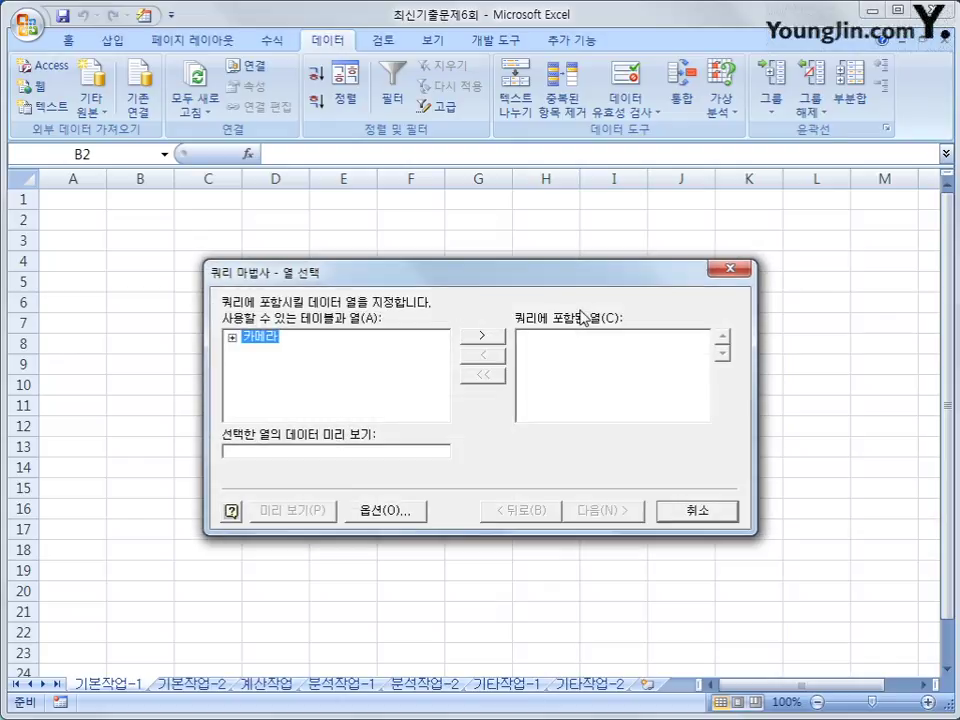
# Include the 제품모델명, 출시년도, 가격, 판매량 and 무게 columns of the 카메라 table in the query
pyautogui.doubleClick(267, 341)
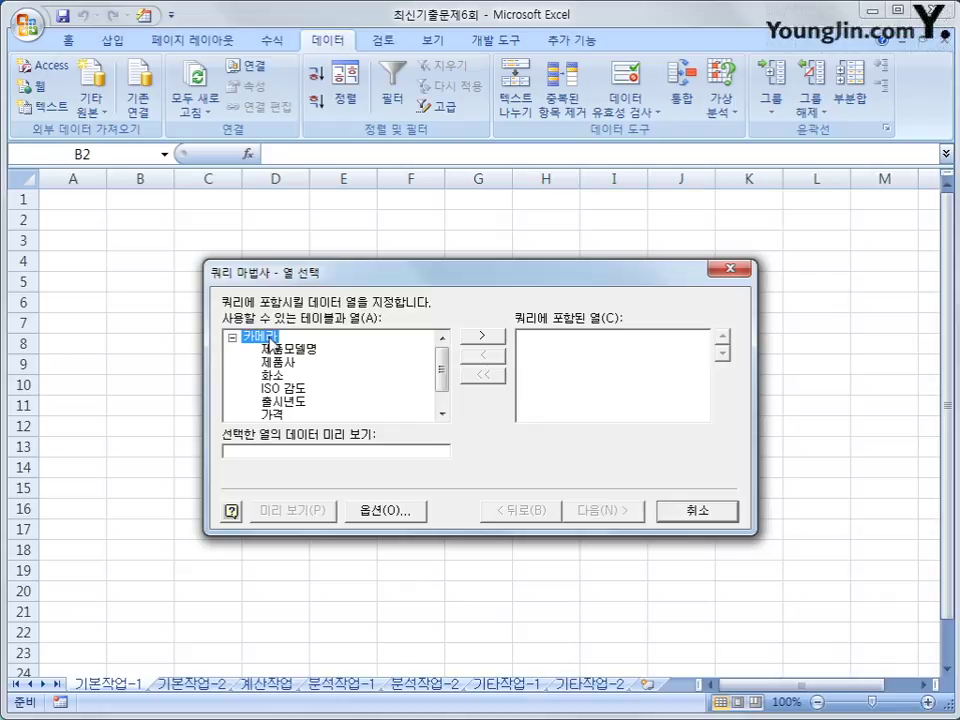
pyautogui.click(286, 350)
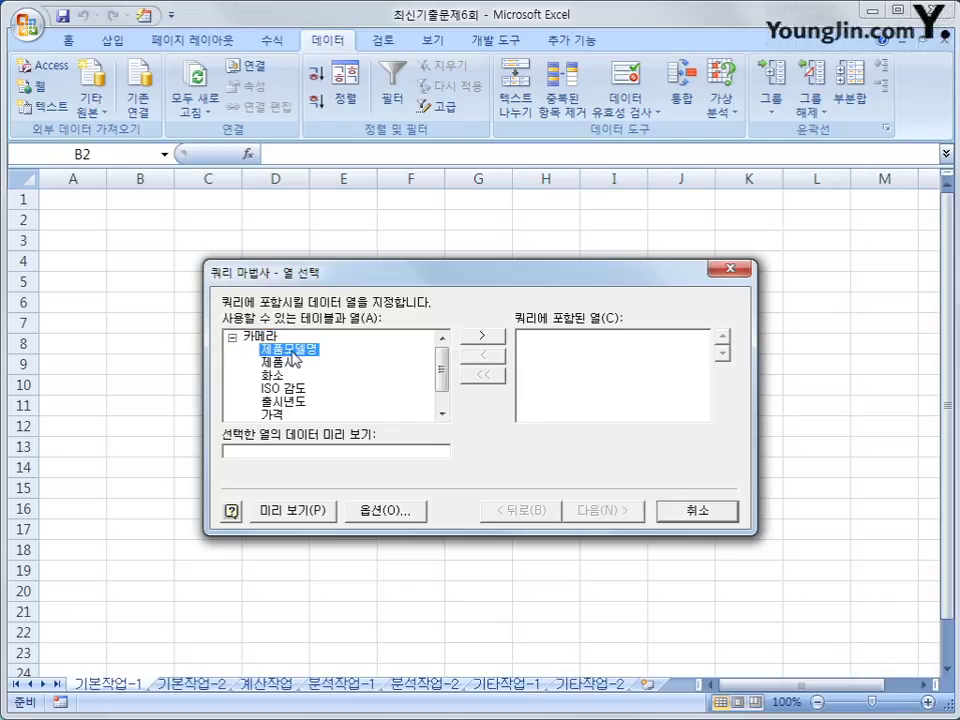
pyautogui.doubleClick(291, 352)
pyautogui.click(293, 389)
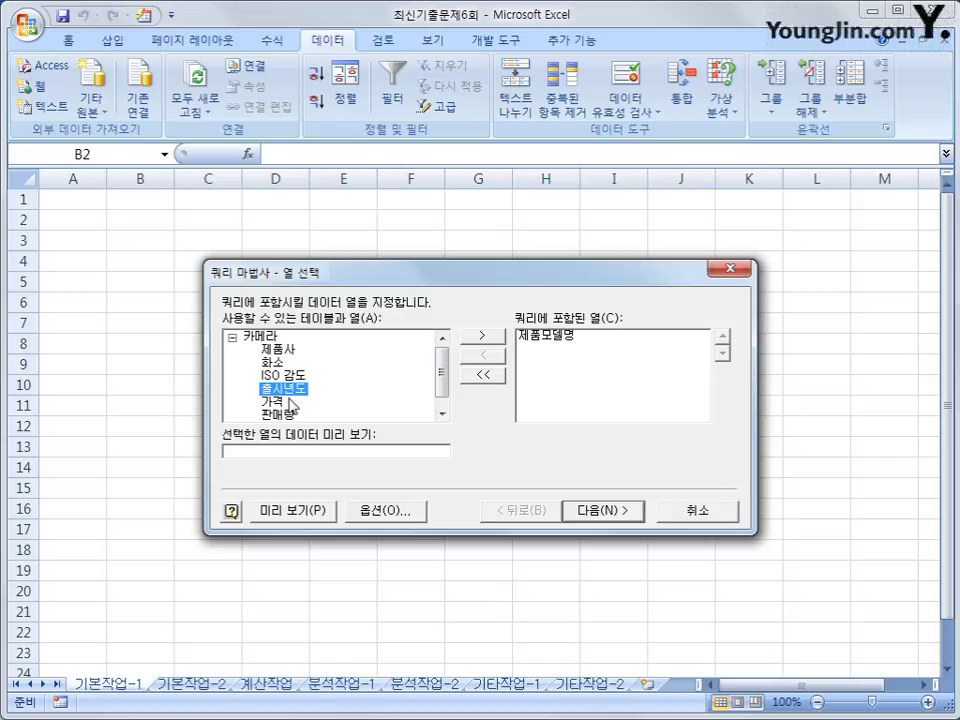
pyautogui.doubleClick(293, 389)
pyautogui.doubleClick(275, 390)
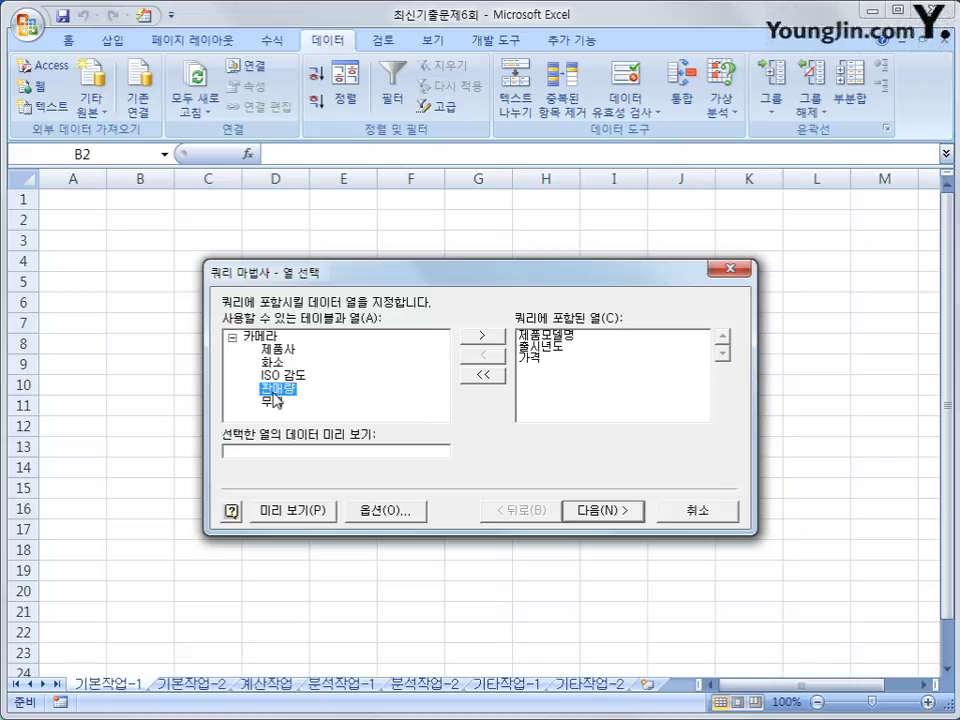
pyautogui.doubleClick(275, 391)
pyautogui.doubleClick(276, 392)
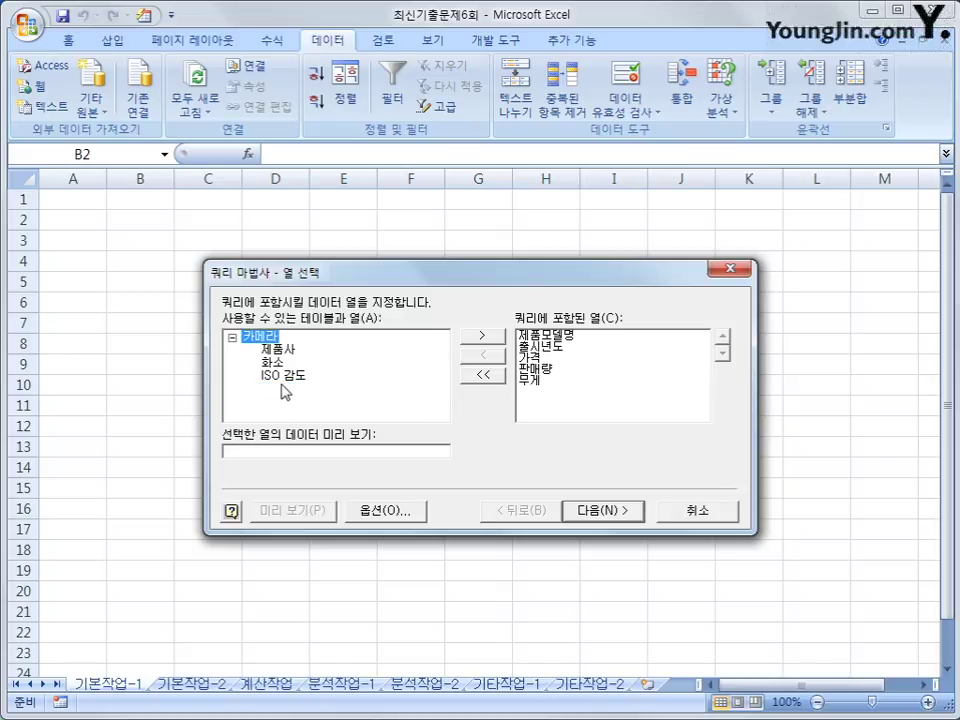
pyautogui.click(619, 515)
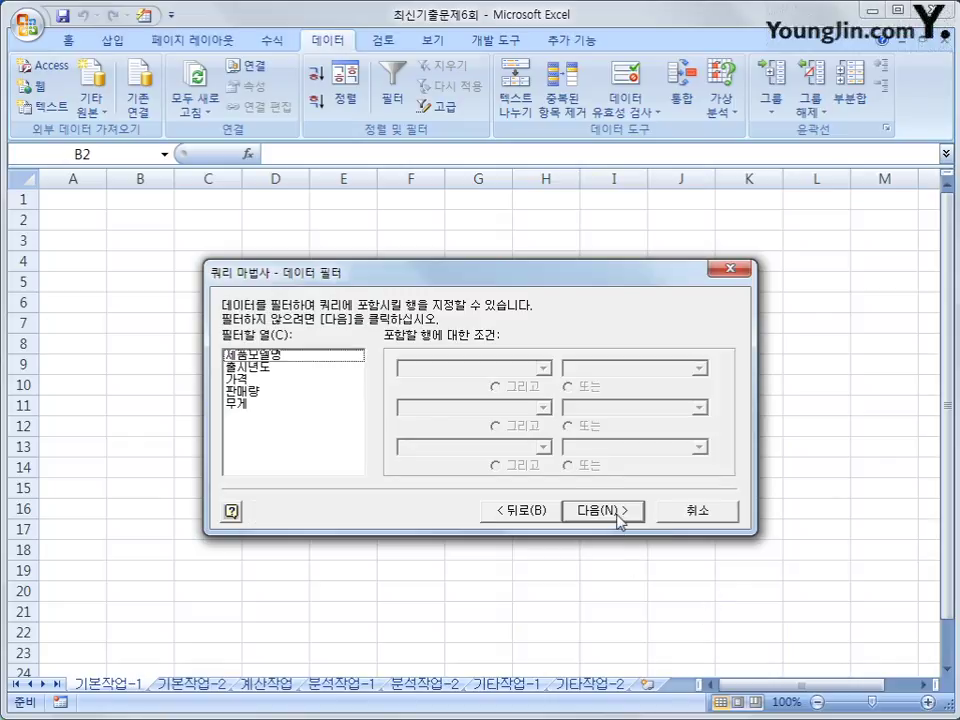
# Filter the query rows to those whose 출시년도 is less than or equal to 2012
pyautogui.click(252, 368)
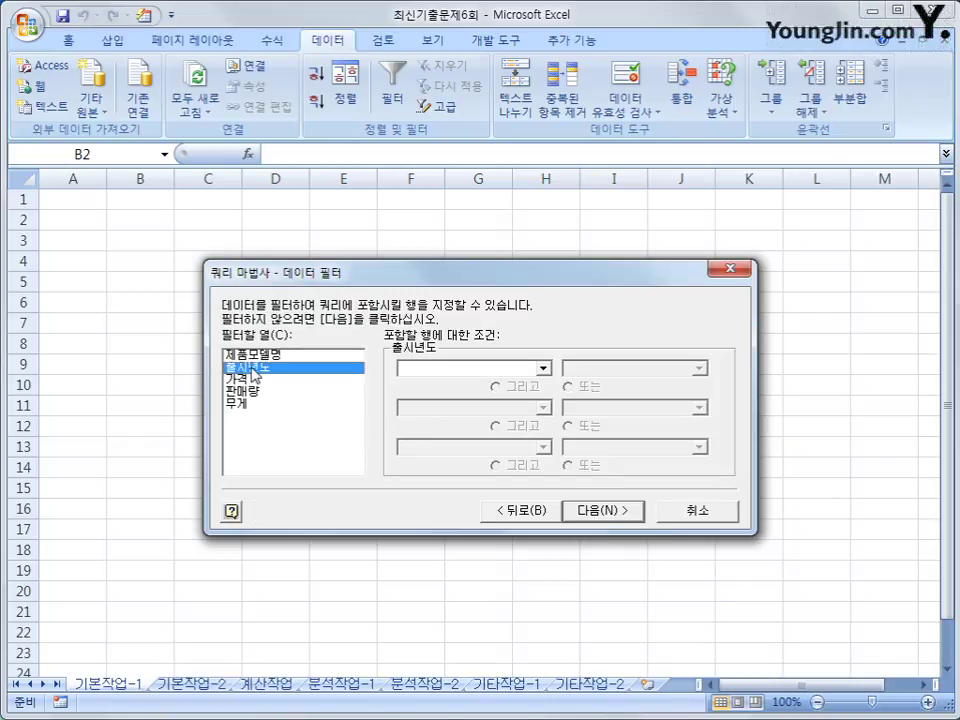
pyautogui.click(450, 369)
pyautogui.click(436, 450)
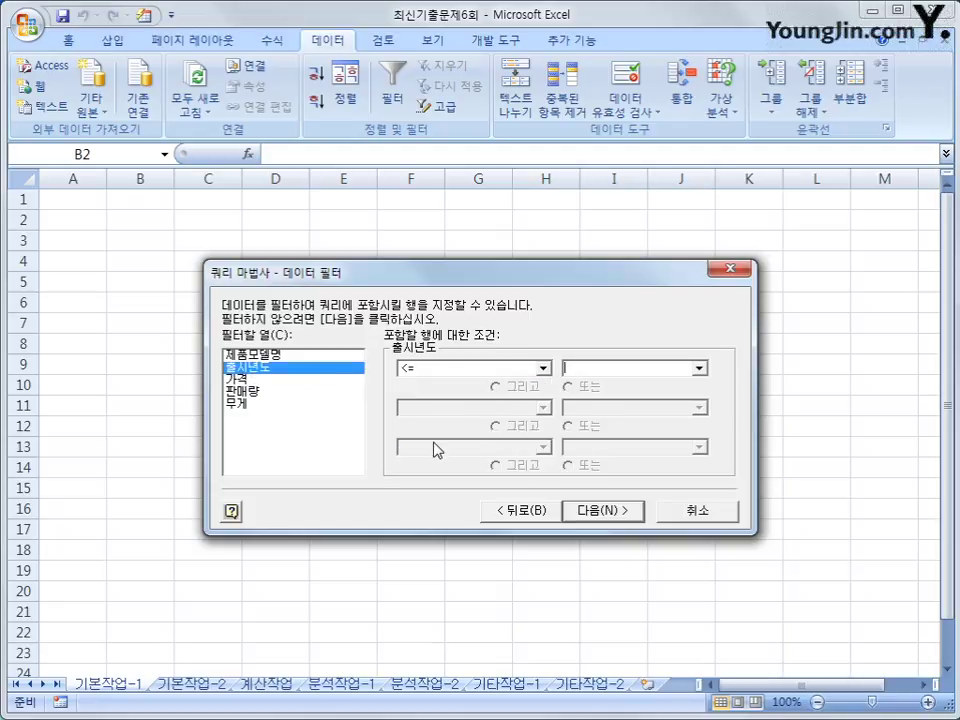
pyautogui.write('2012')
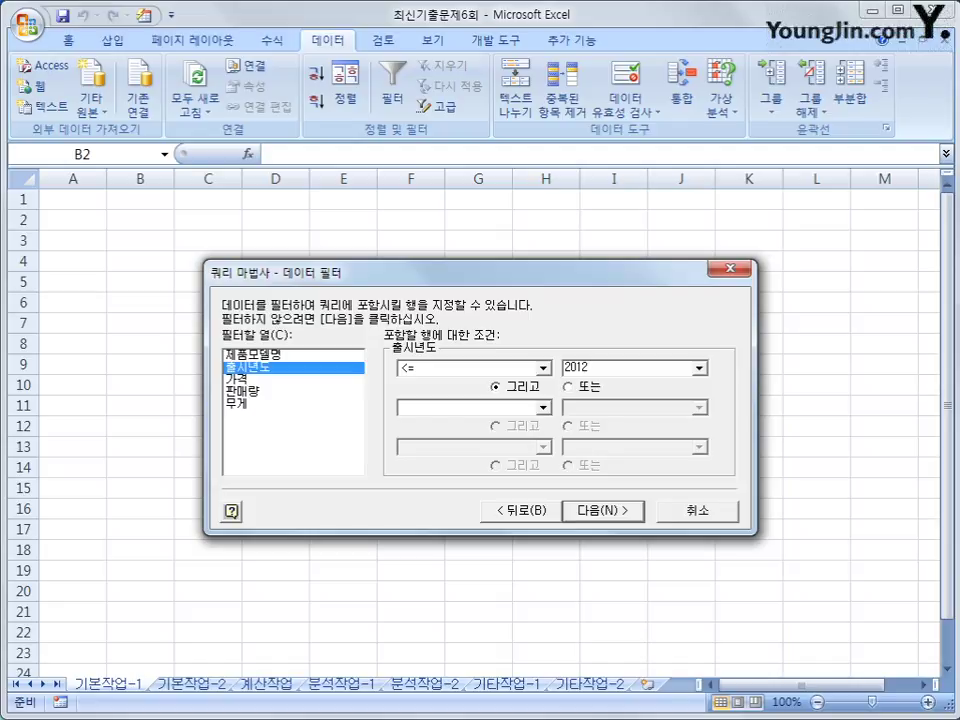
# Add a filter condition keeping only rows whose 가격 is less than 1000000
pyautogui.click(240, 380)
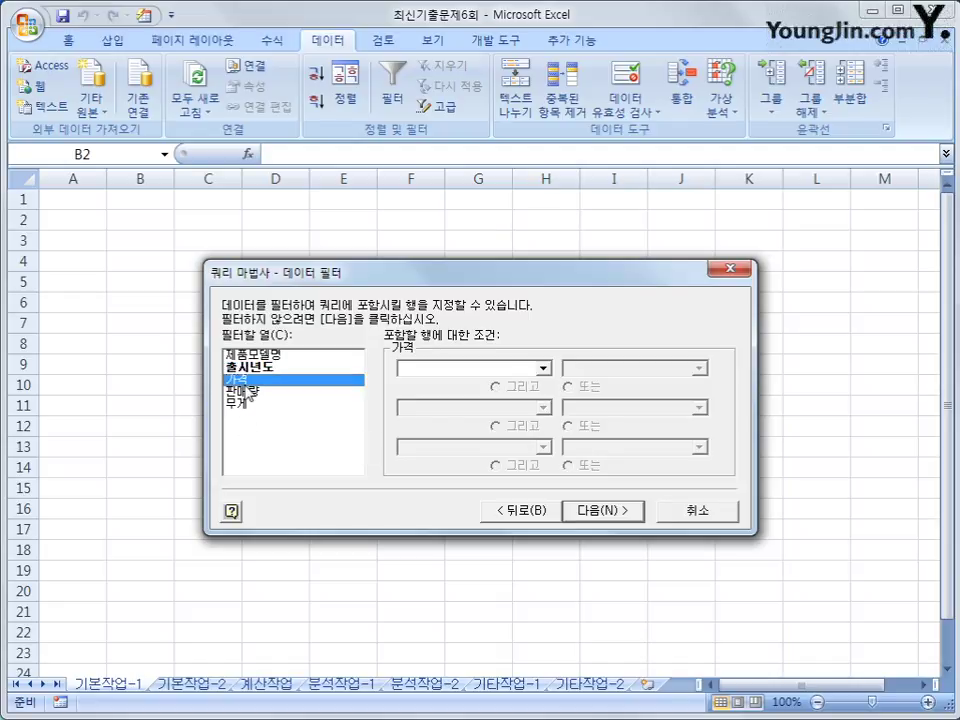
pyautogui.click(480, 372)
pyautogui.click(471, 439)
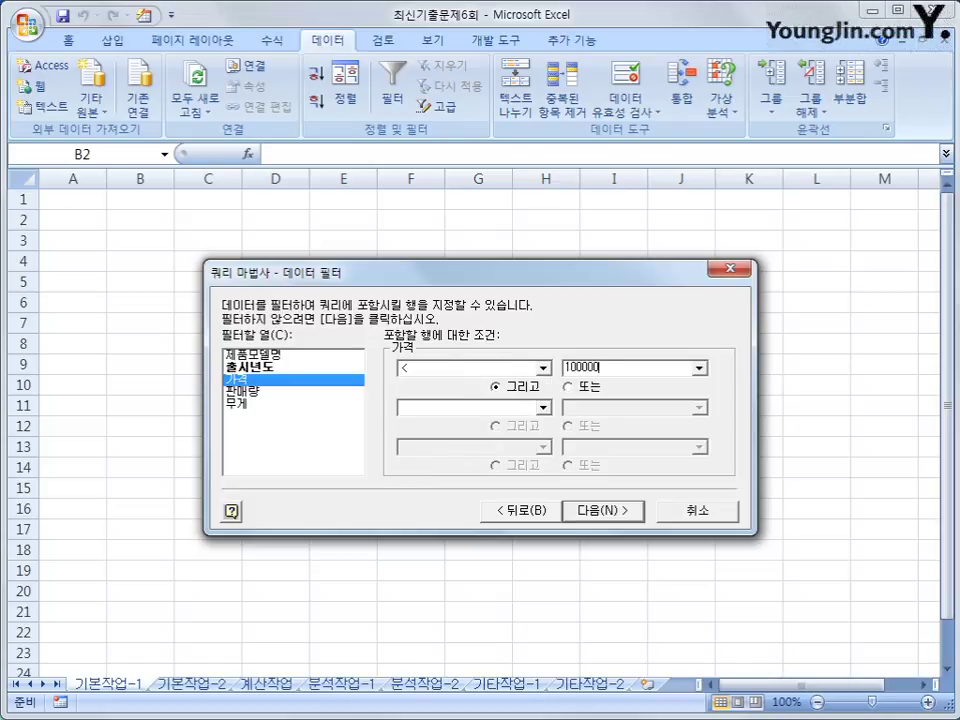
pyautogui.click(639, 516)
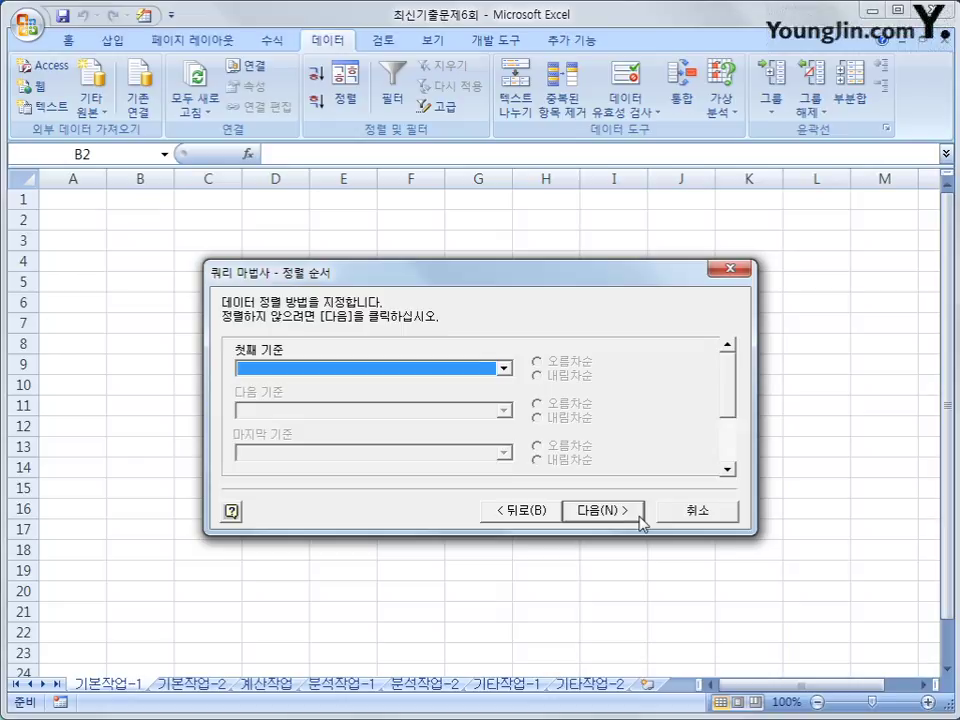
# Sort the query by 출시년도 in ascending order, with 가격 in descending order as the second criterion
pyautogui.click(440, 368)
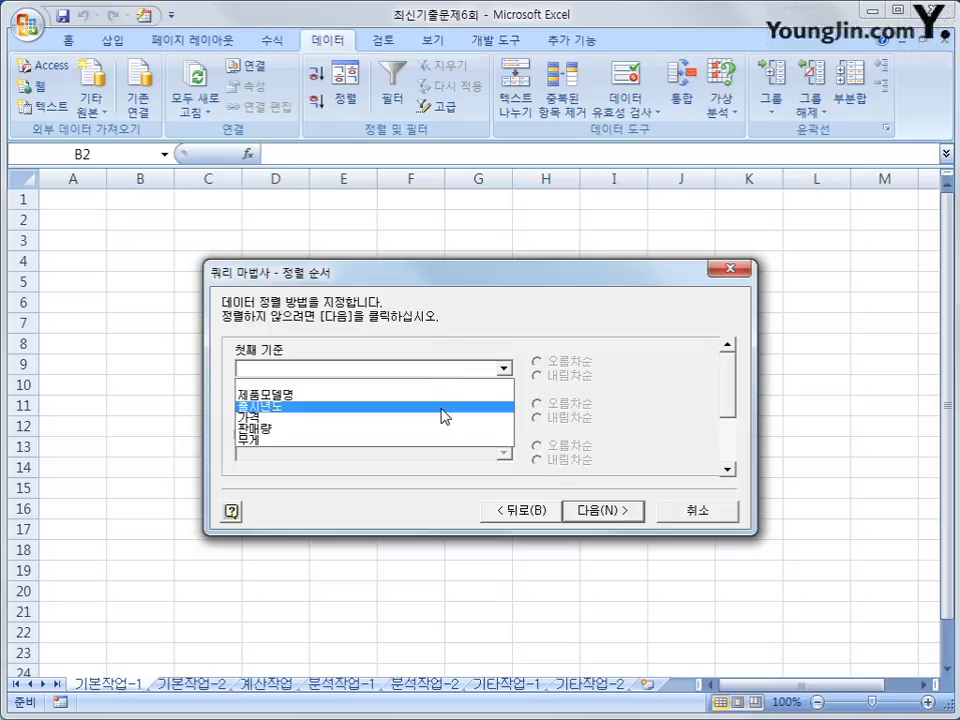
pyautogui.click(440, 408)
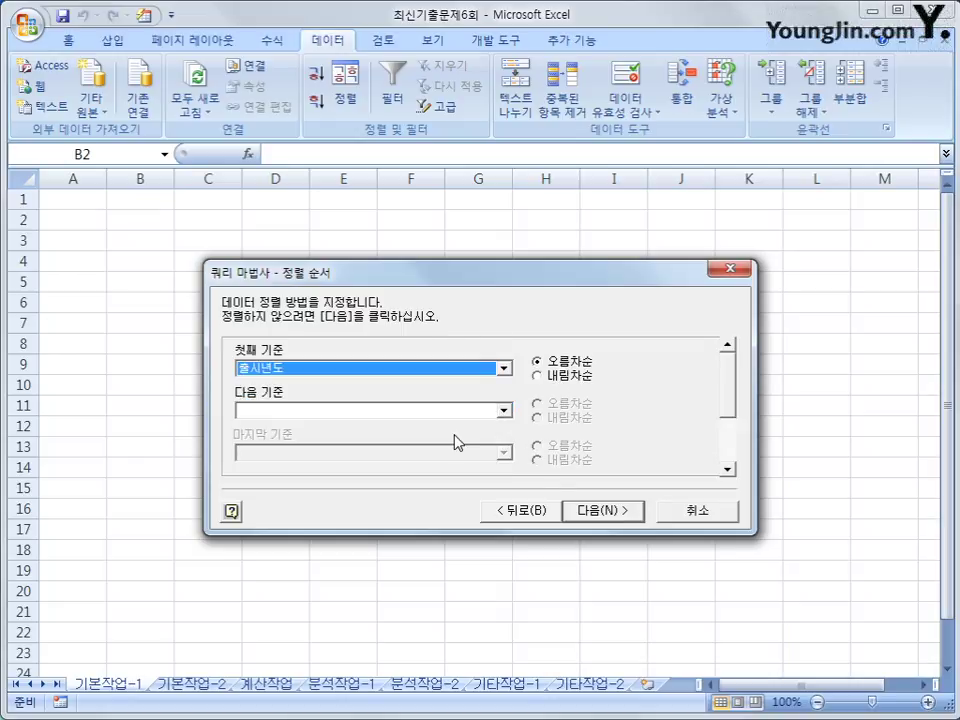
pyautogui.click(465, 412)
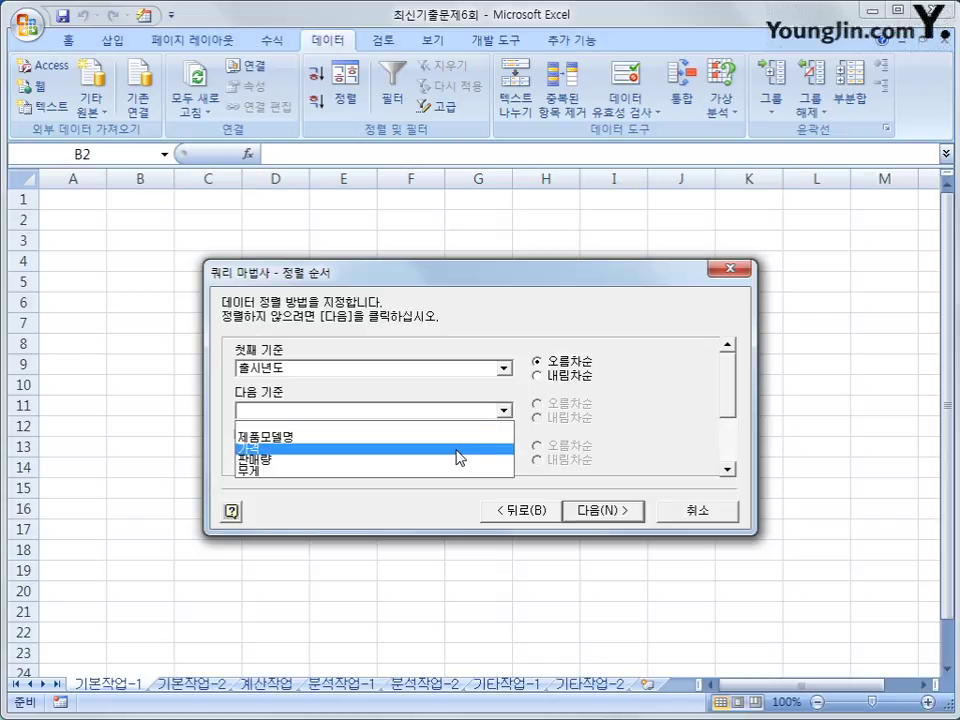
pyautogui.click(458, 452)
pyautogui.click(540, 417)
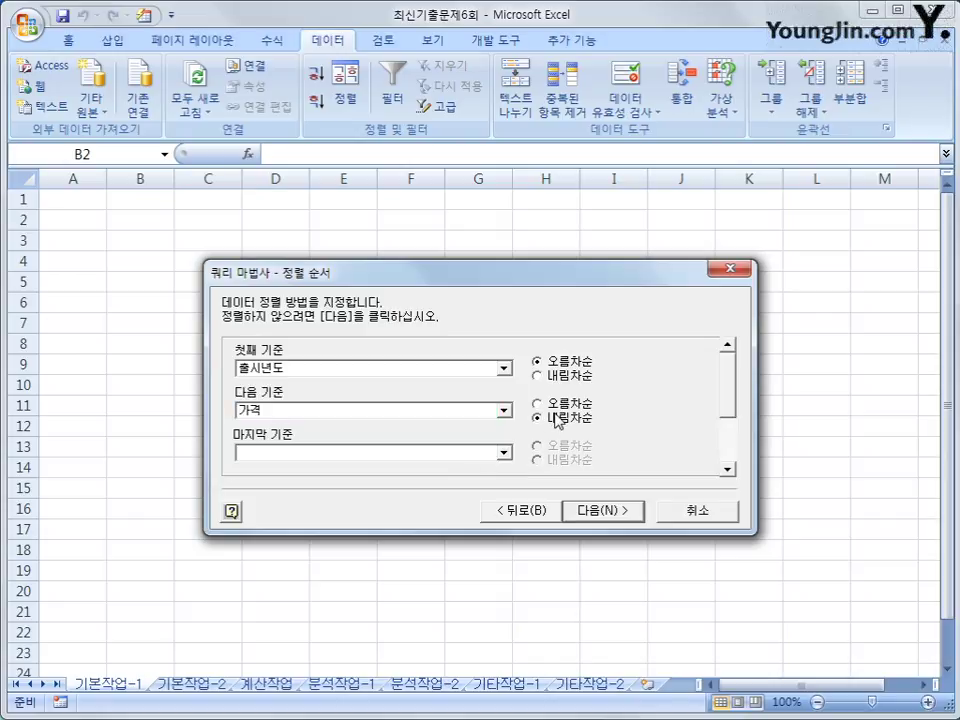
# Finish the query and return its data to Excel as a table in the existing worksheet at $B$2
pyautogui.click(609, 513)
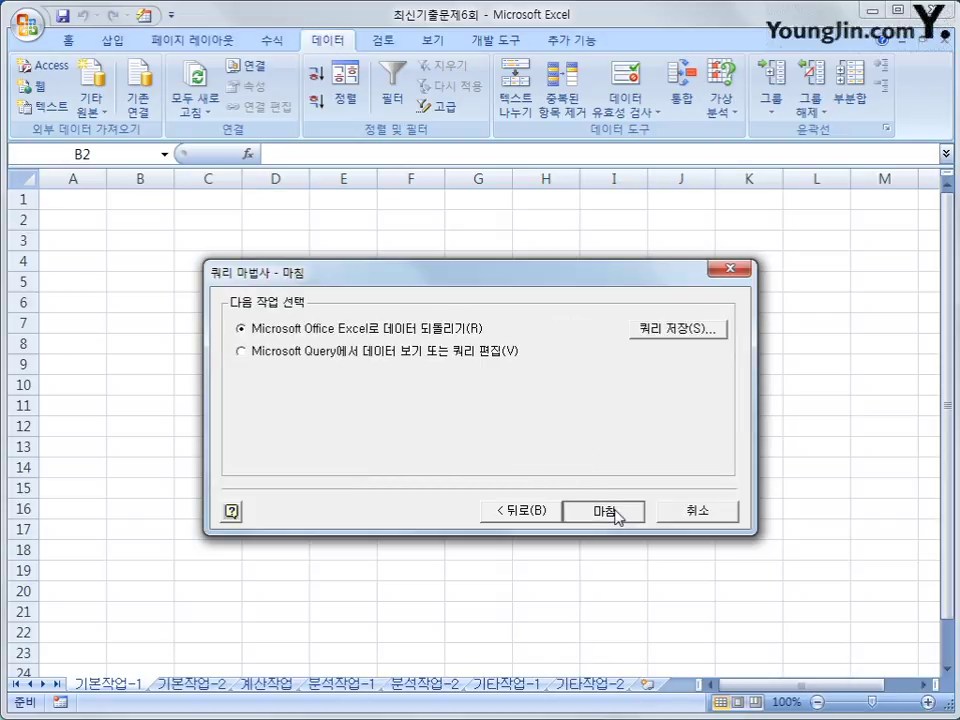
pyautogui.click(615, 512)
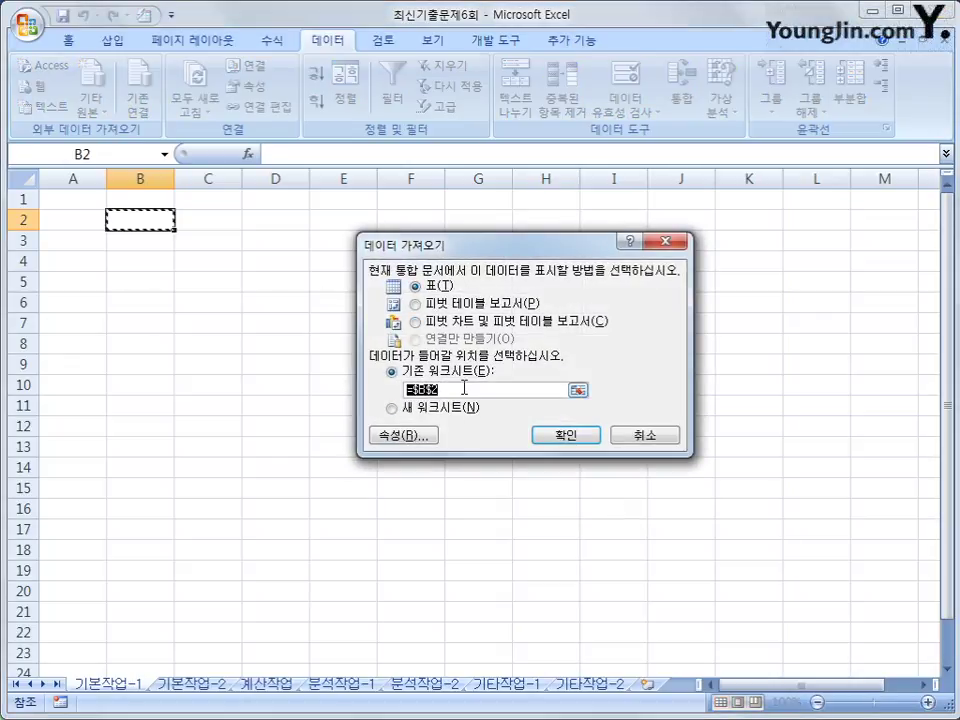
pyautogui.click(566, 435)
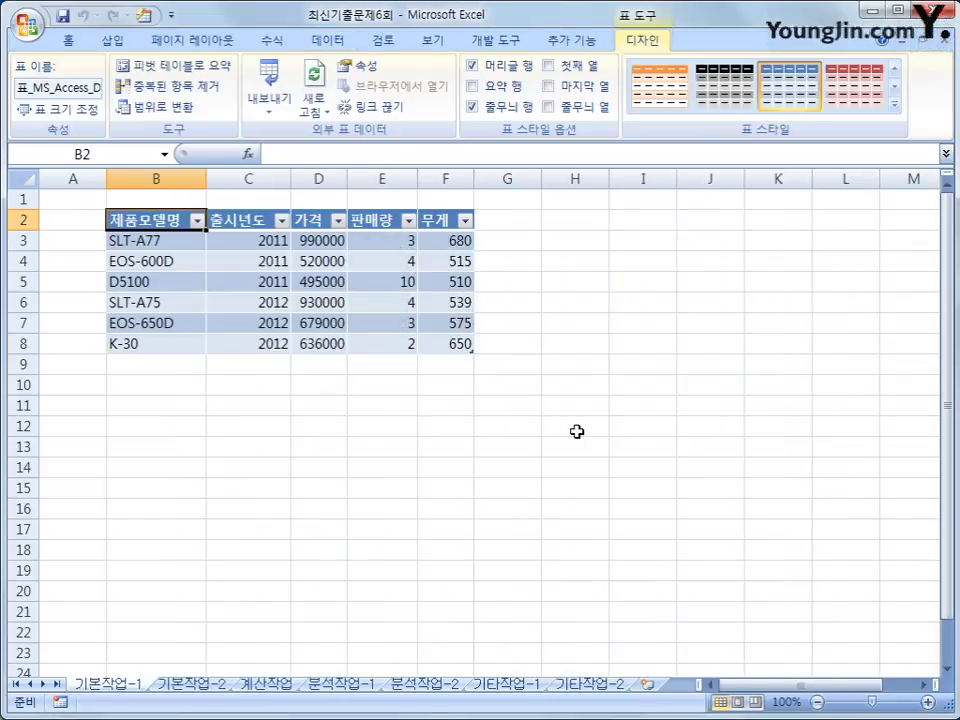
# Copy the 가격 and 판매량 headers on the 기본작업-2 sheet to A18:B18
pyautogui.click(199, 692)
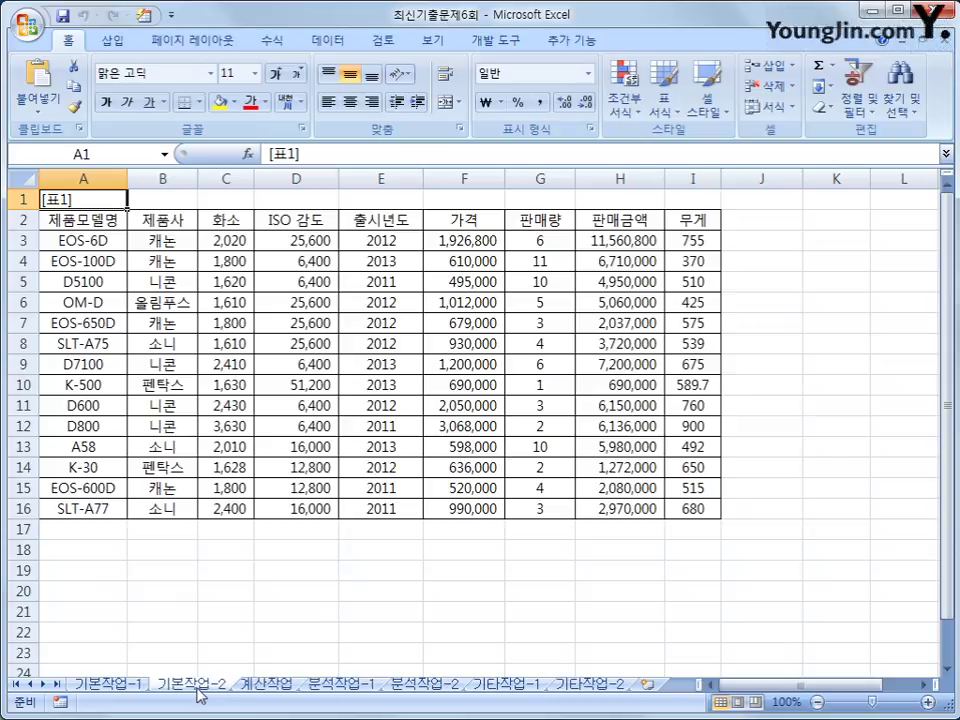
pyautogui.click(487, 221)
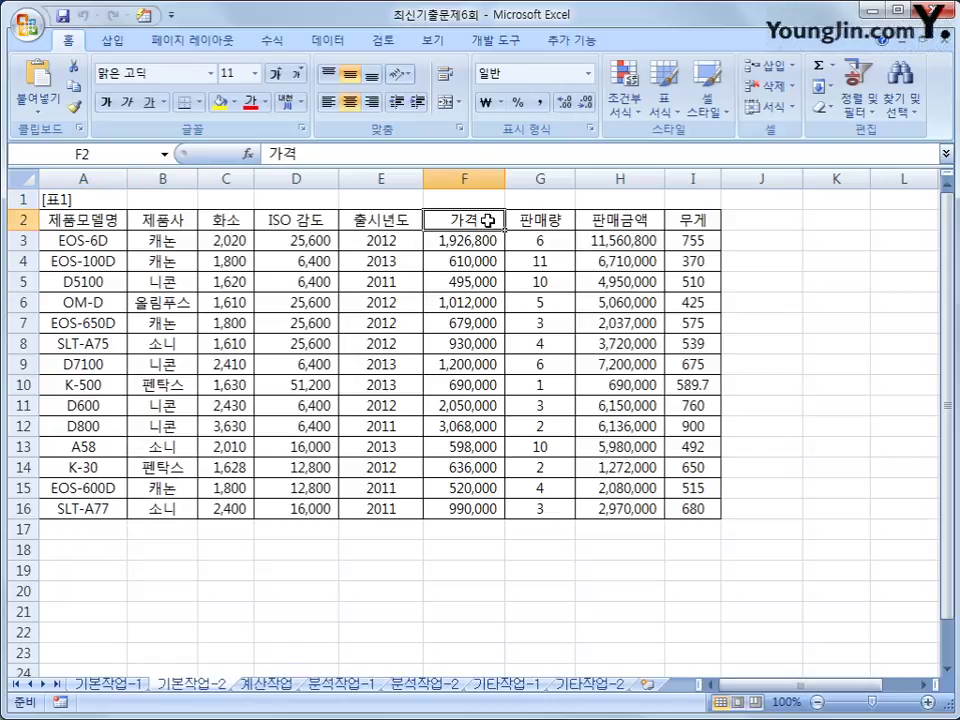
pyautogui.keyDown('ctrl'); pyautogui.click(553, 221); pyautogui.keyUp('ctrl')
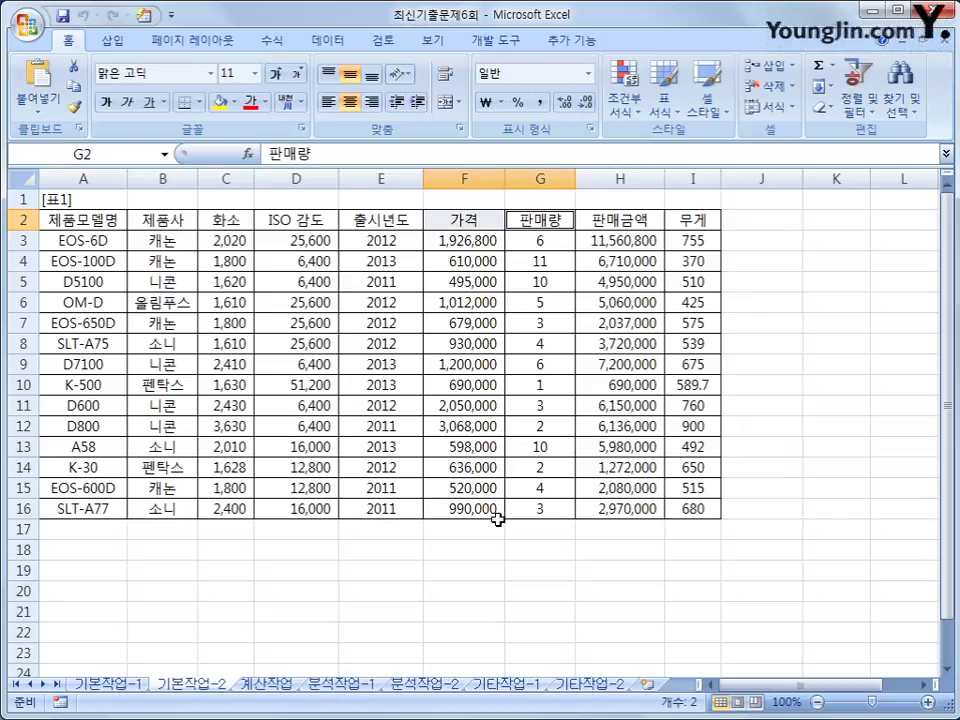
pyautogui.hotkey('ctrl', 'c')
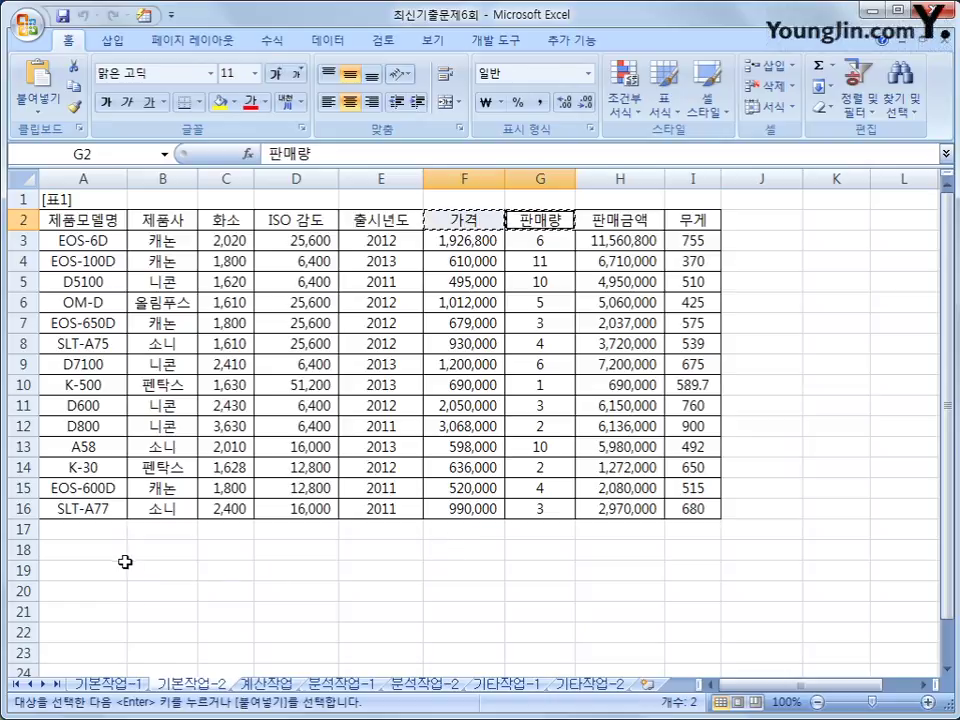
pyautogui.click(70, 549)
pyautogui.hotkey('ctrl', 'v')
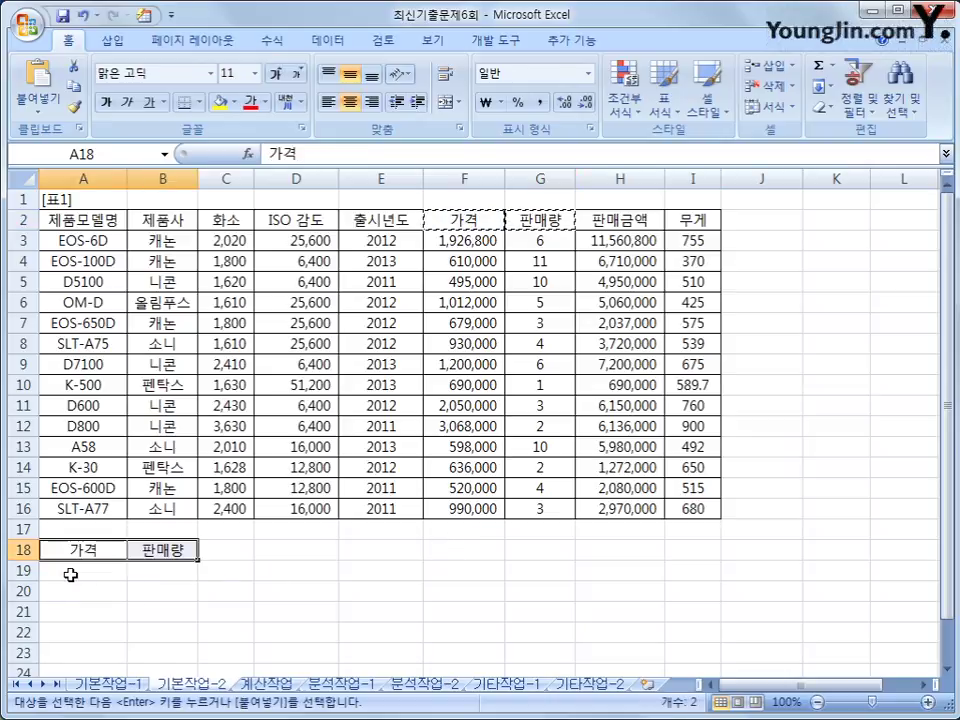
# Enter the criterion >=500000 under the copied 가격 header in cell A19
pyautogui.click(70, 572)
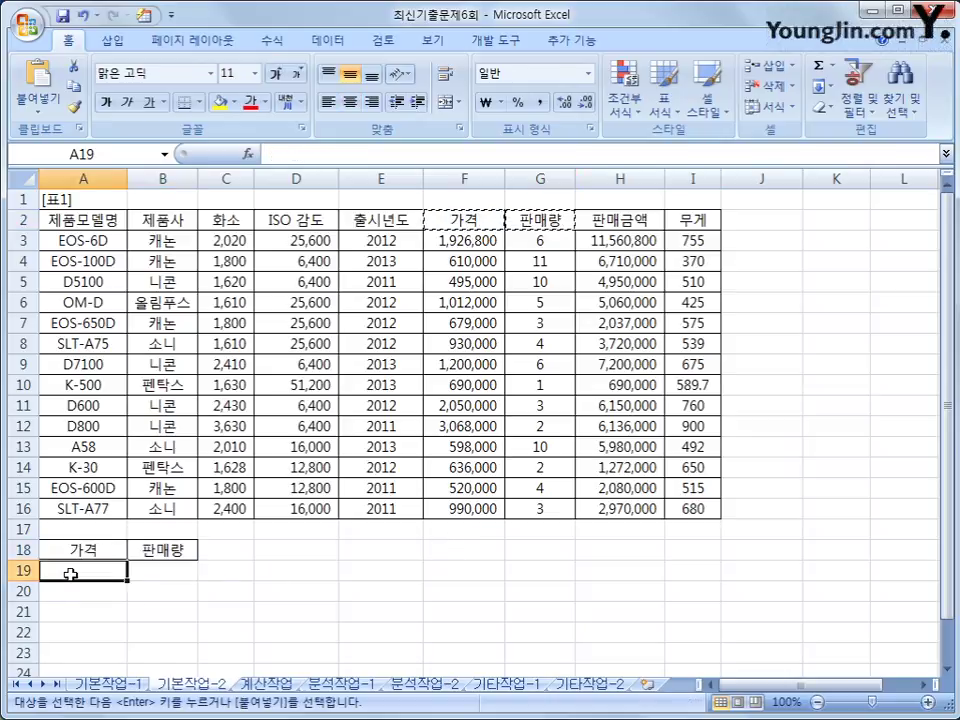
pyautogui.write('>=500')
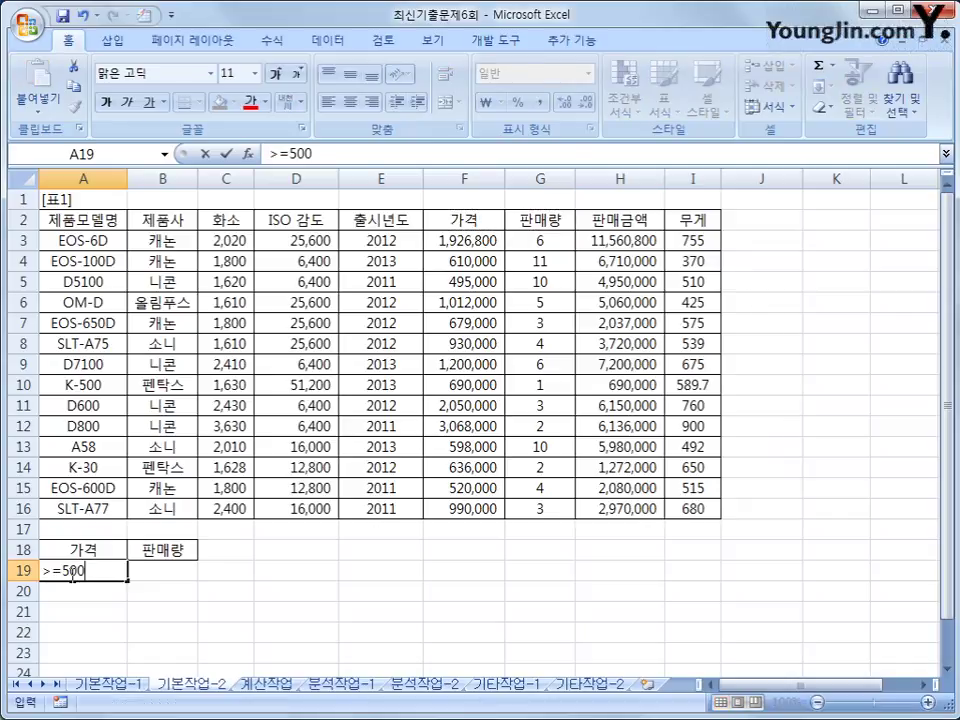
pyautogui.write('000')
pyautogui.press('Return')
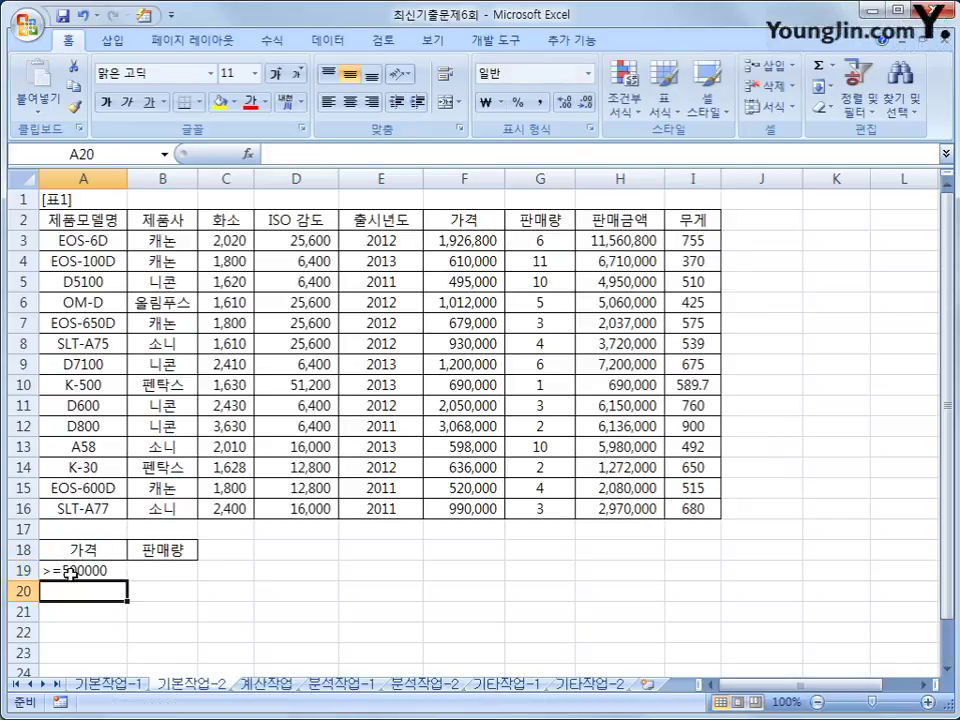
# Enter the criterion >=5 under the copied 판매량 header in cell B19
pyautogui.click(162, 572)
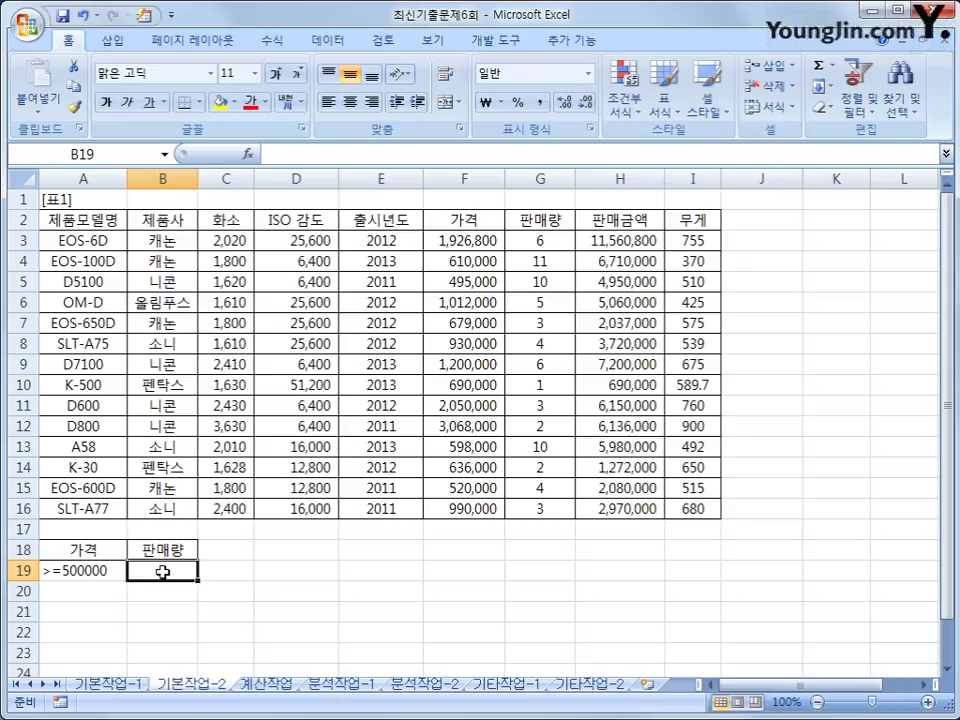
pyautogui.write('>=4')
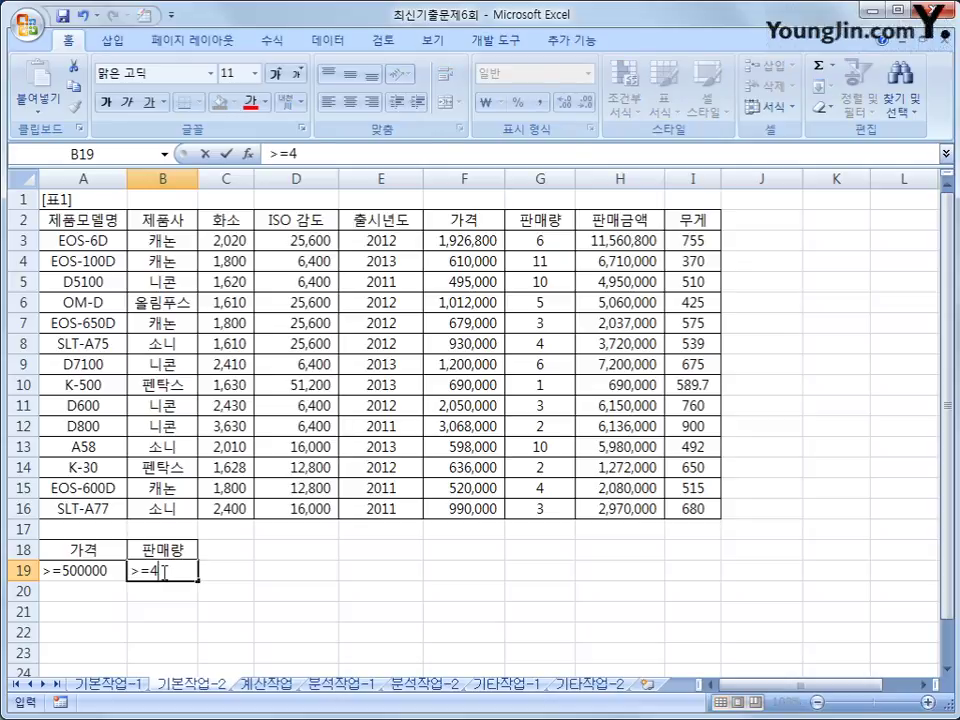
pyautogui.press('BackSpace')
pyautogui.write('5')
pyautogui.press('Return')
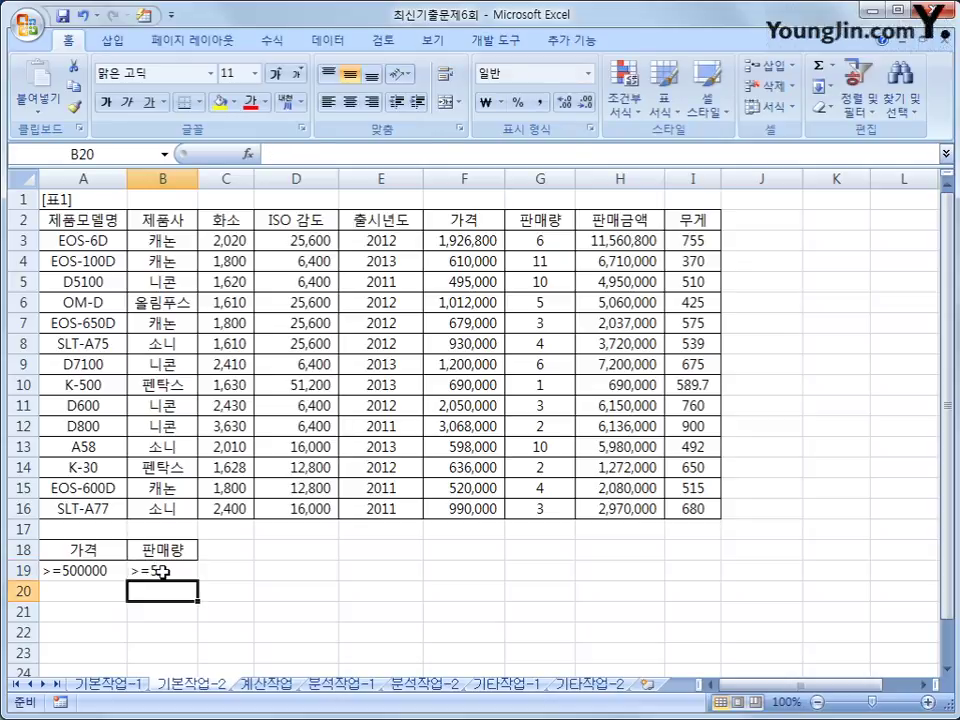
pyautogui.click(78, 571)
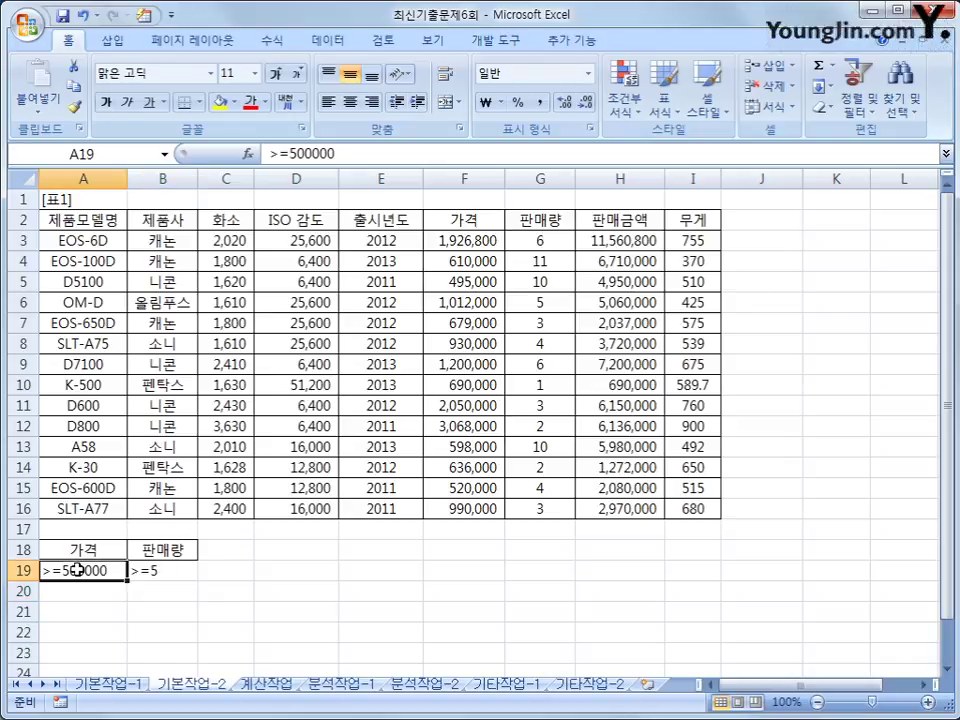
pyautogui.click(148, 572)
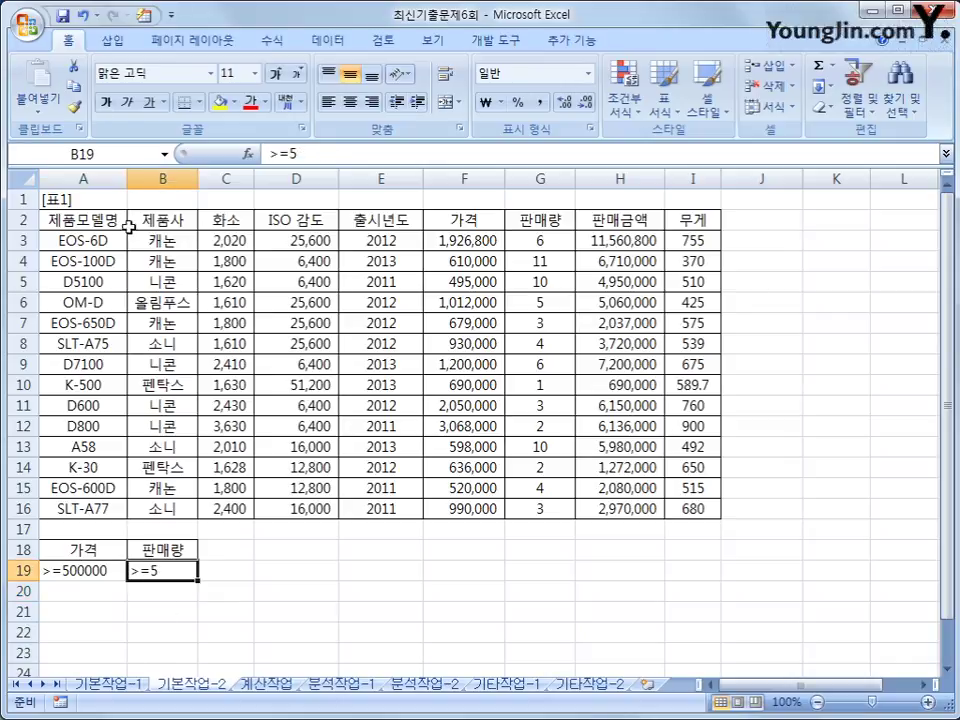
# Copy the 제품모델명, 제품사, 출시년도, 가격 and 판매량 headers from row 2 to A22:E22
pyautogui.click(92, 224)
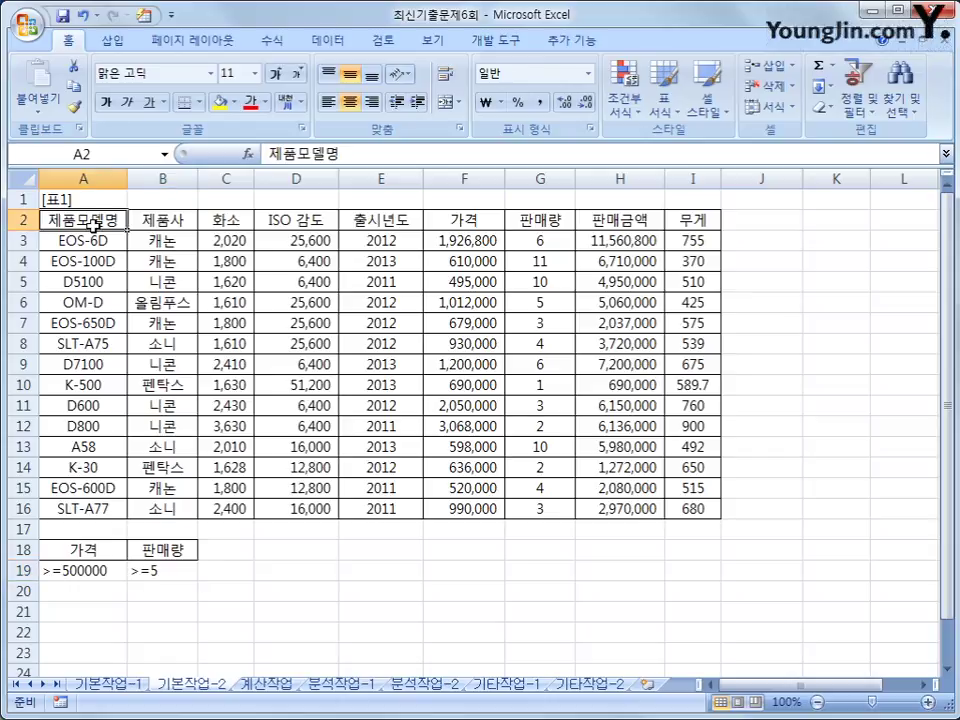
pyautogui.keyDown('ctrl'); pyautogui.click(175, 222); pyautogui.keyUp('ctrl')
pyautogui.keyDown('ctrl'); pyautogui.click(356, 221); pyautogui.keyUp('ctrl')
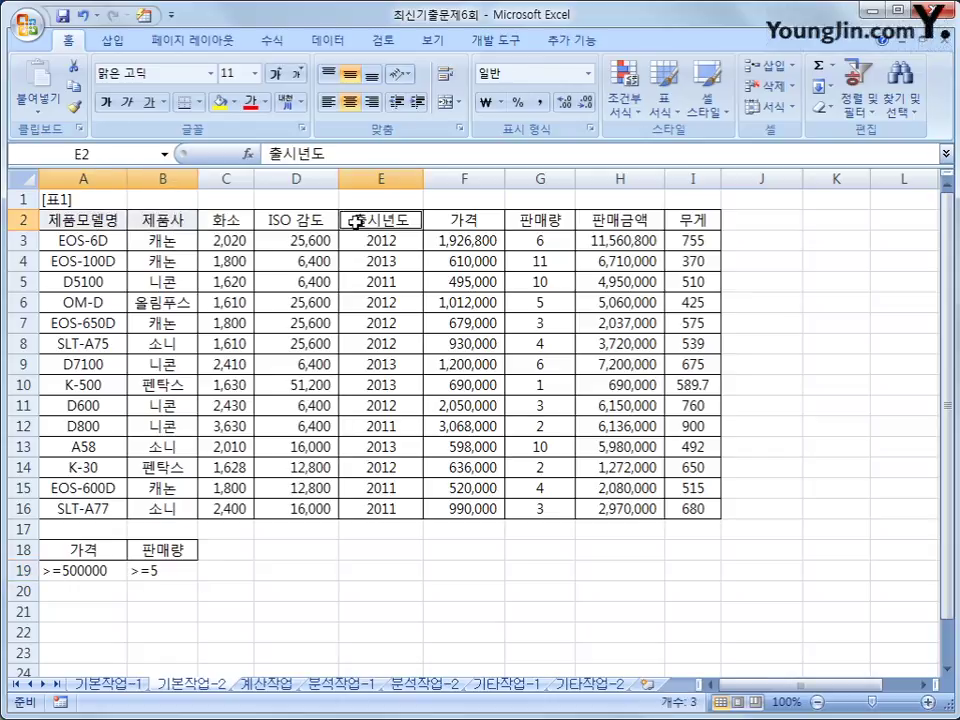
pyautogui.keyDown('ctrl'); pyautogui.click(467, 222); pyautogui.keyUp('ctrl')
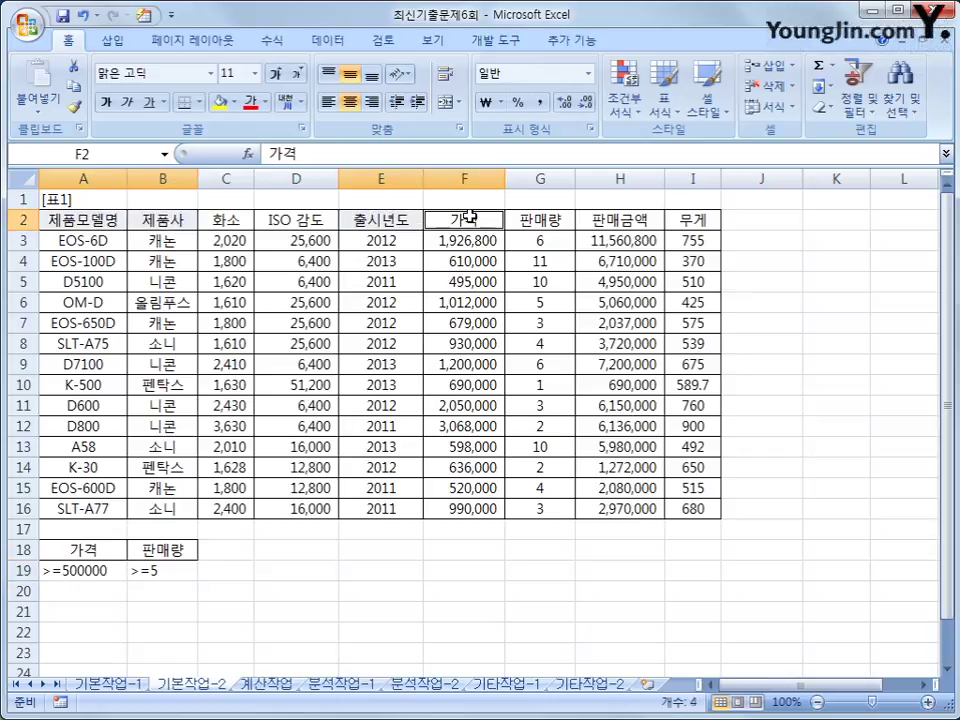
pyautogui.keyDown('ctrl'); pyautogui.click(559, 218); pyautogui.keyUp('ctrl')
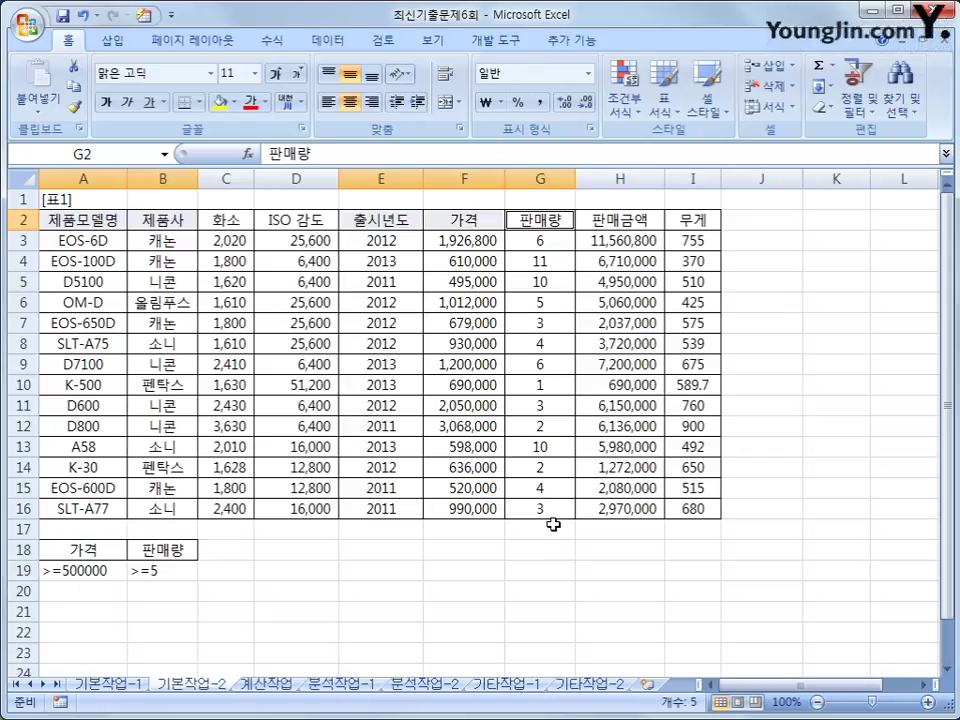
pyautogui.hotkey('ctrl', 'c')
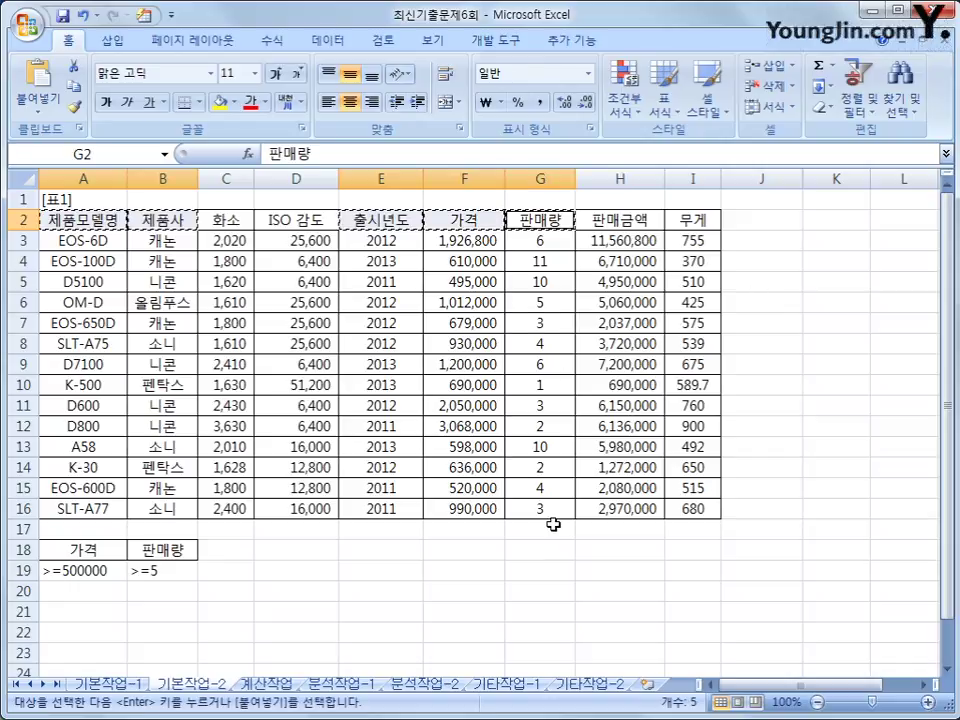
pyautogui.click(91, 637)
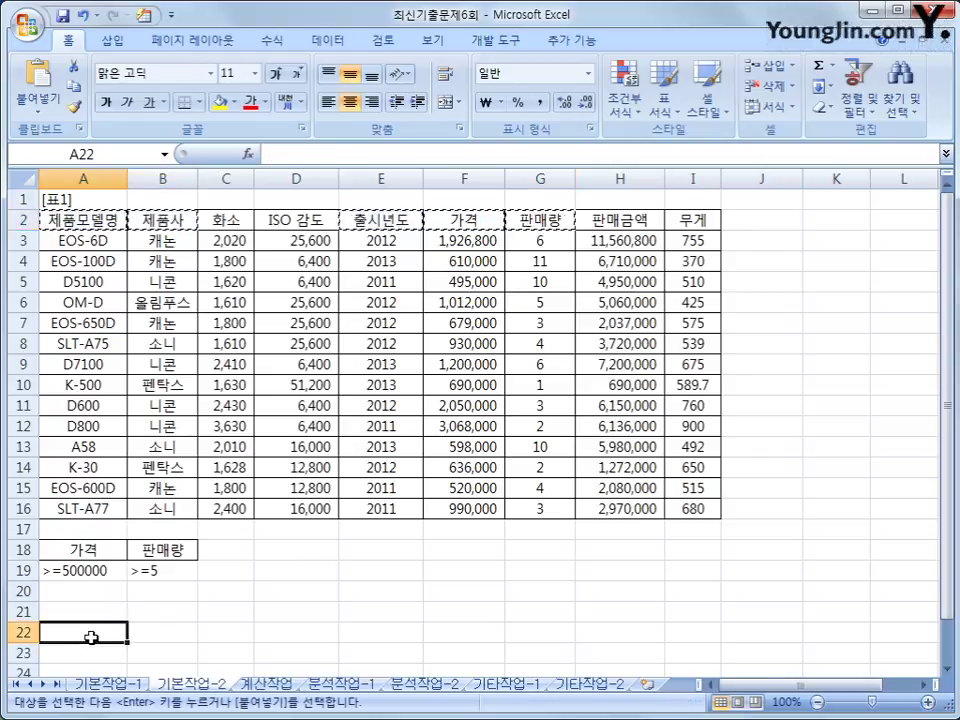
pyautogui.hotkey('ctrl', 'v')
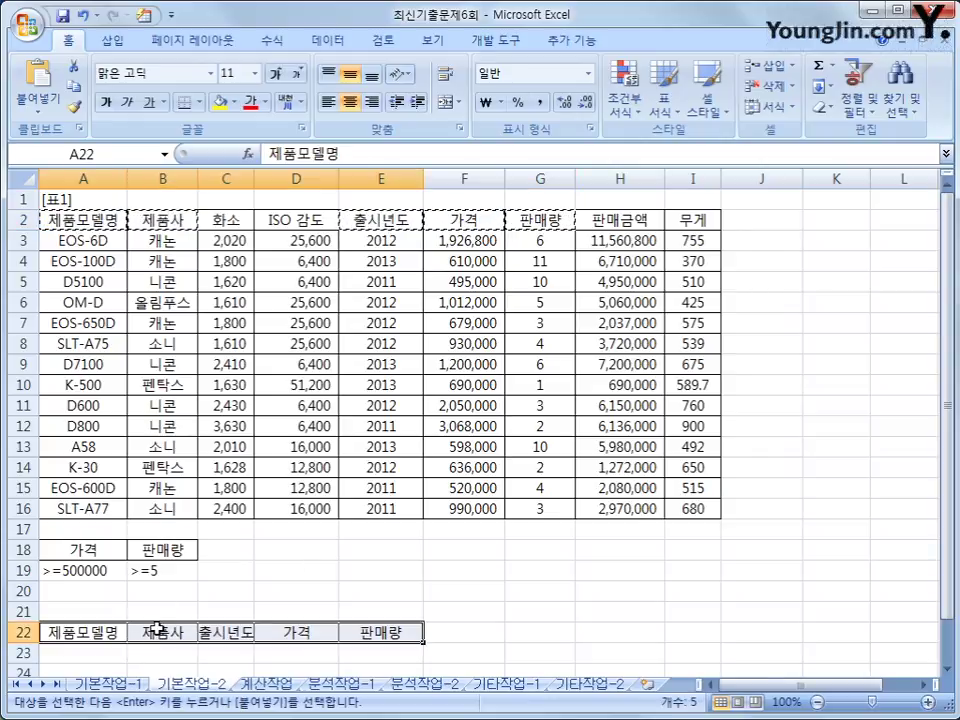
# Start an advanced filter on the list $A$2:$I$16 with A18:B19 as the criteria range
pyautogui.click(285, 300)
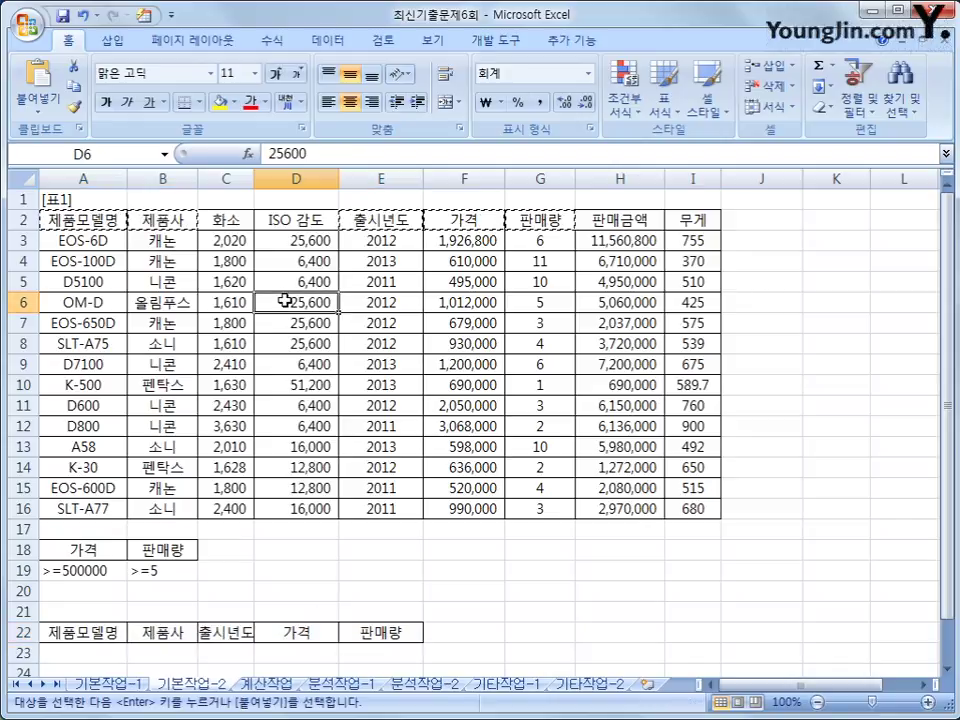
pyautogui.click(328, 42)
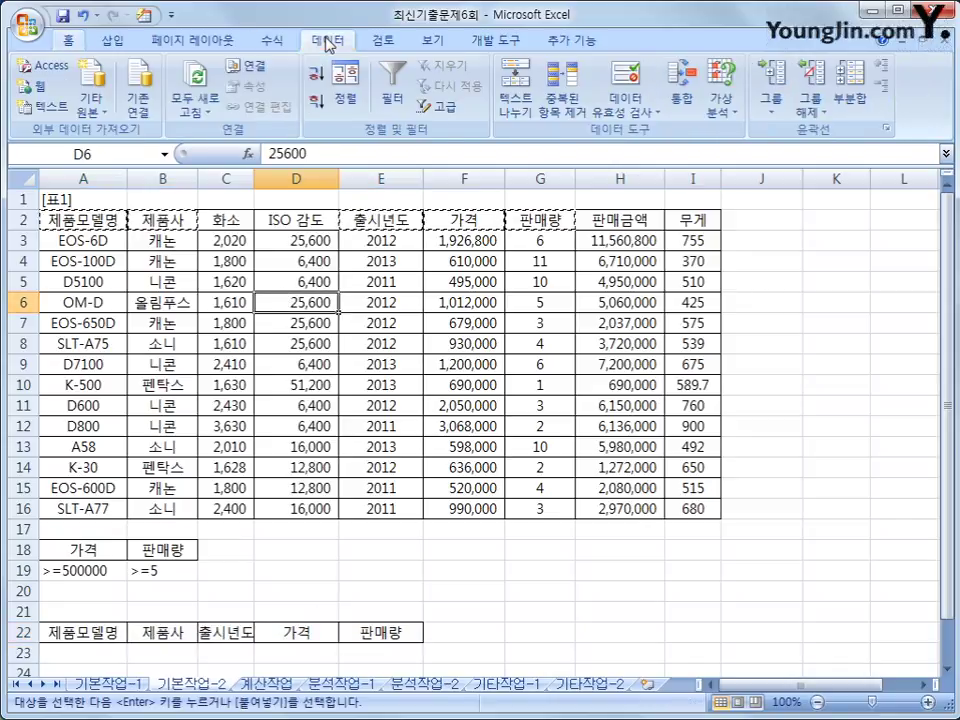
pyautogui.click(441, 107)
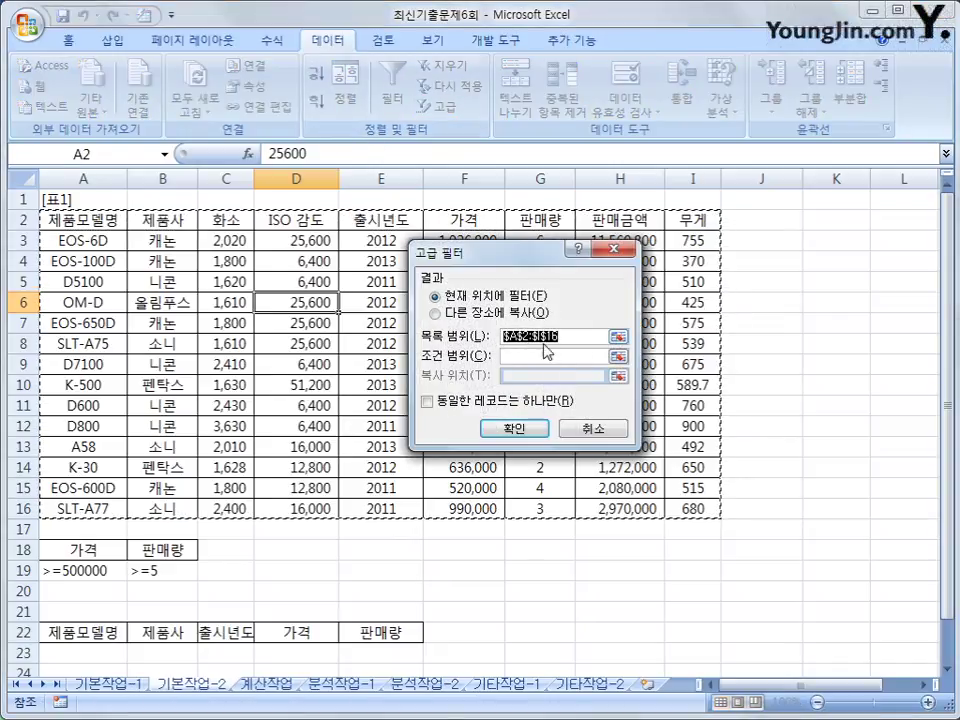
pyautogui.click(544, 352)
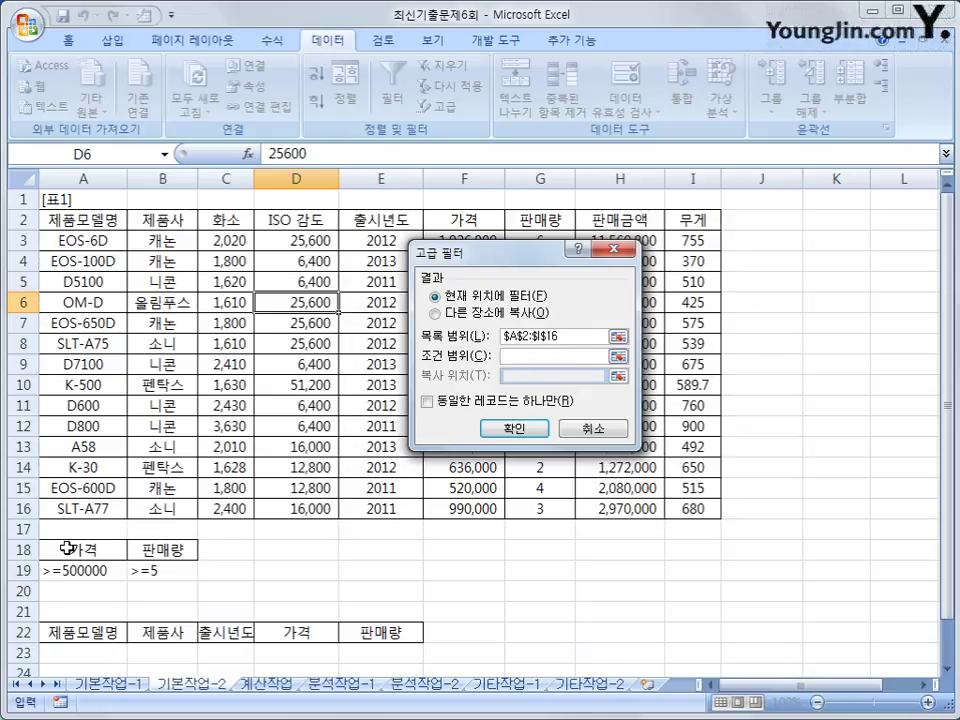
pyautogui.moveTo(47, 549); pyautogui.dragTo(147, 567)
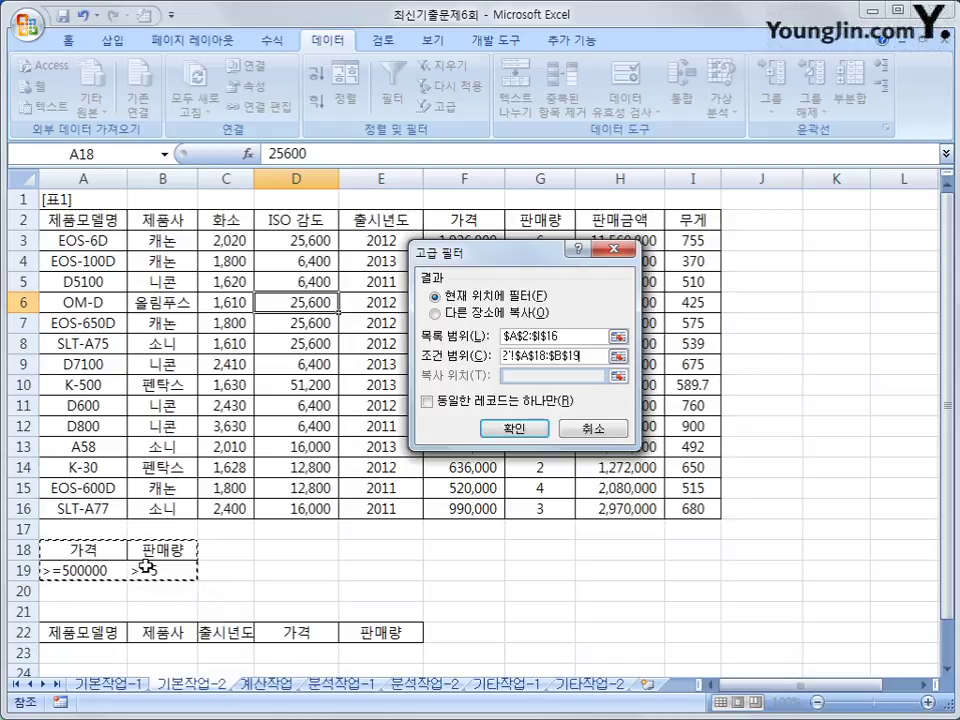
# Have the advanced filter copy its results to another location, the headers in A22:E22, and run it
pyautogui.click(474, 320)
pyautogui.click(500, 375)
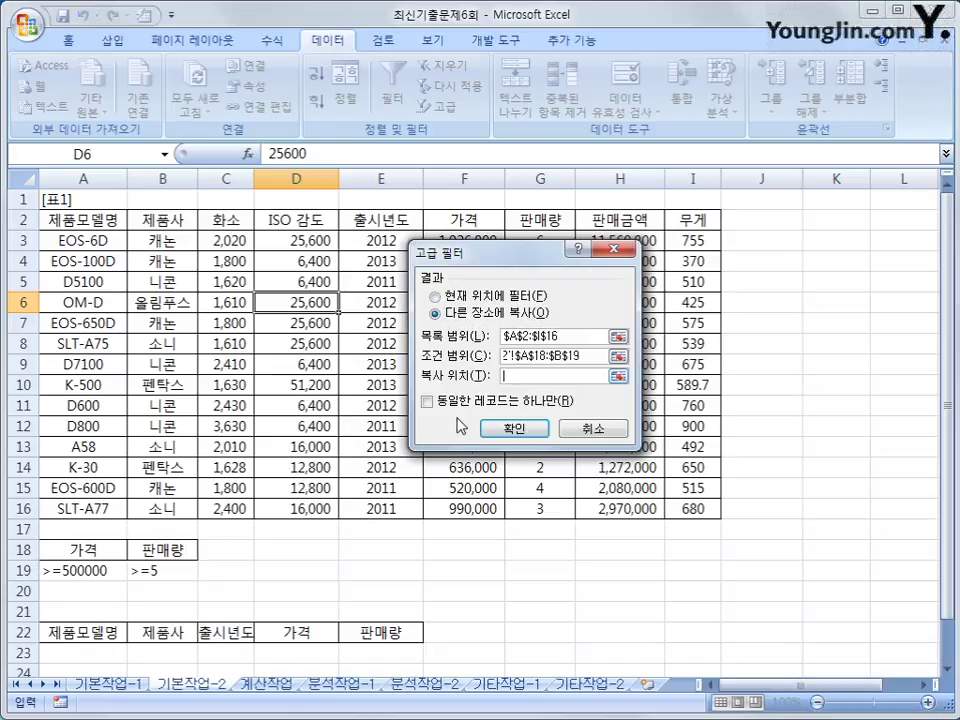
pyautogui.moveTo(101, 632); pyautogui.dragTo(363, 630)
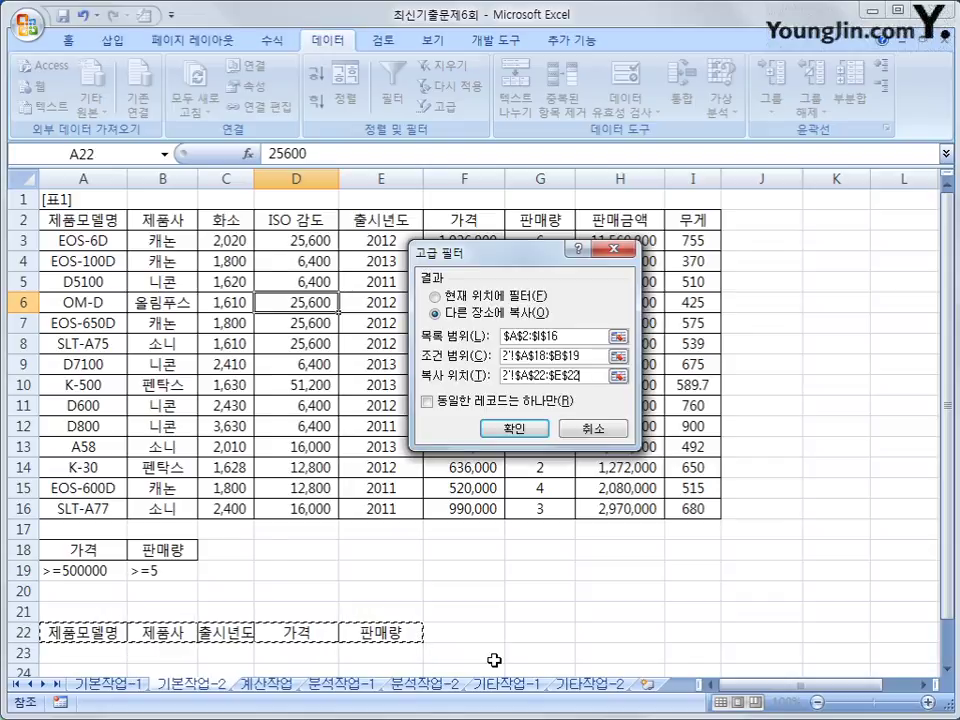
pyautogui.click(514, 428)
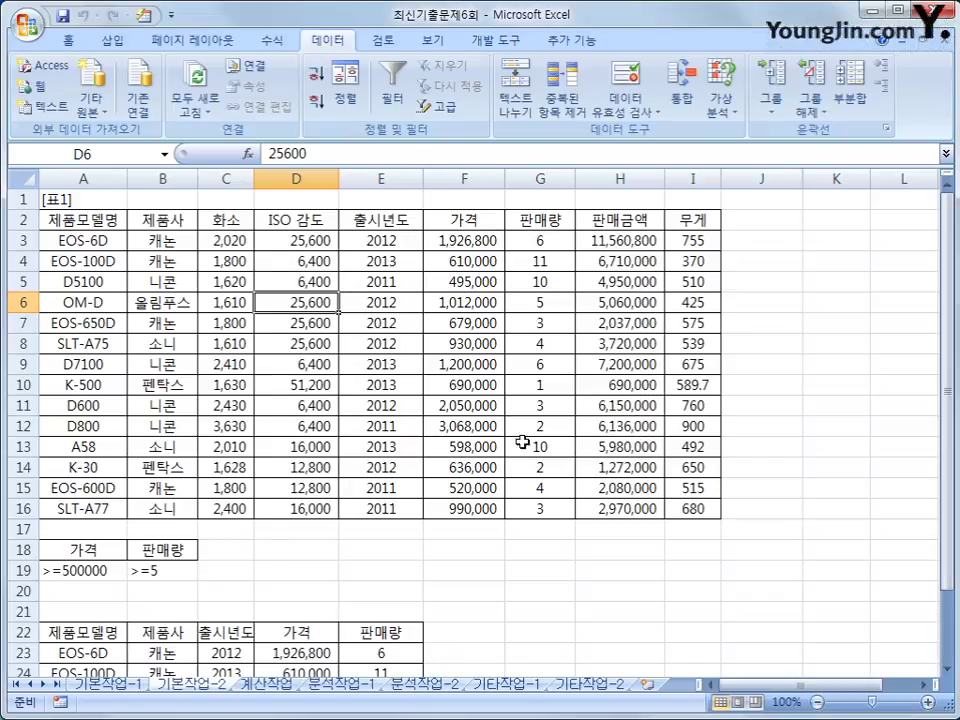
pyautogui.scroll(-2, 479, 605)
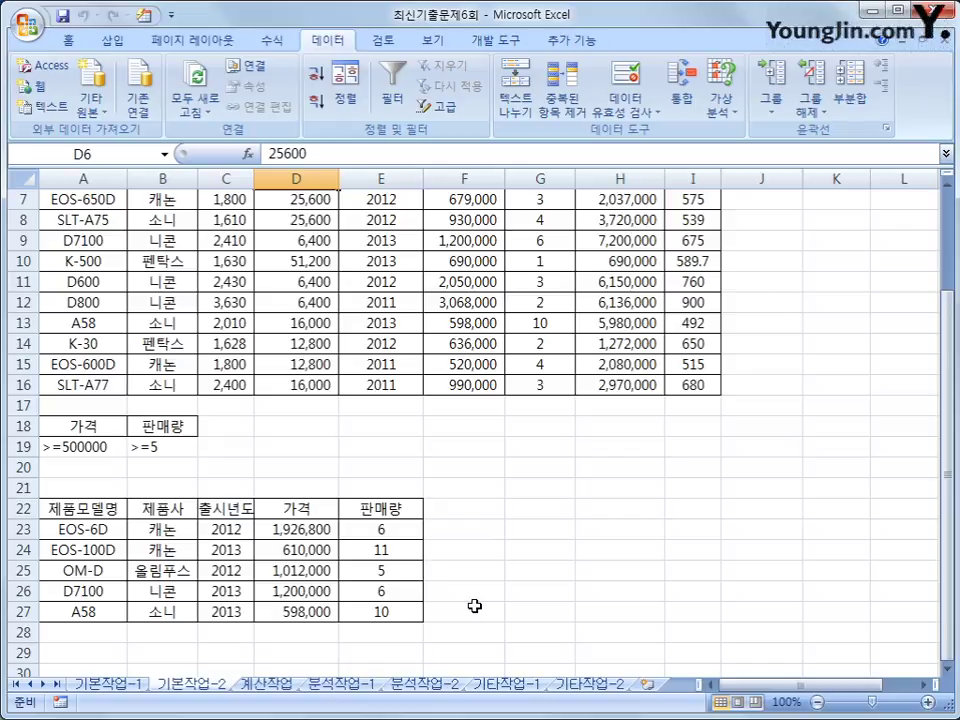
pyautogui.scroll(2, 474, 606)
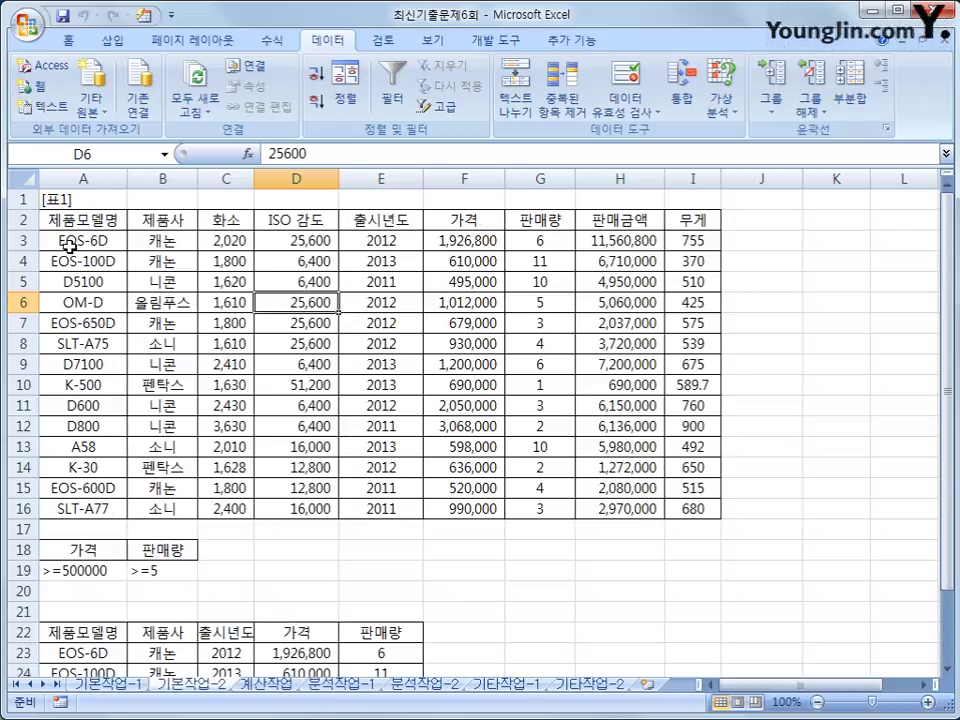
# Create a new conditional formatting rule for A3:I16 that uses a formula to determine the cells to format
pyautogui.moveTo(70, 240); pyautogui.dragTo(685, 500)
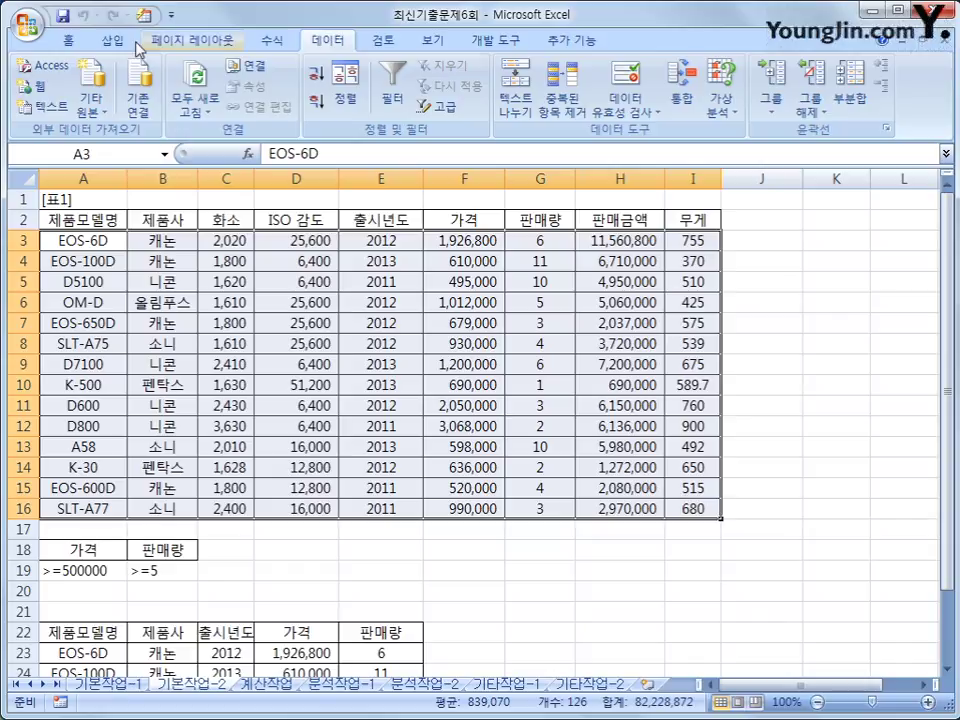
pyautogui.click(67, 40)
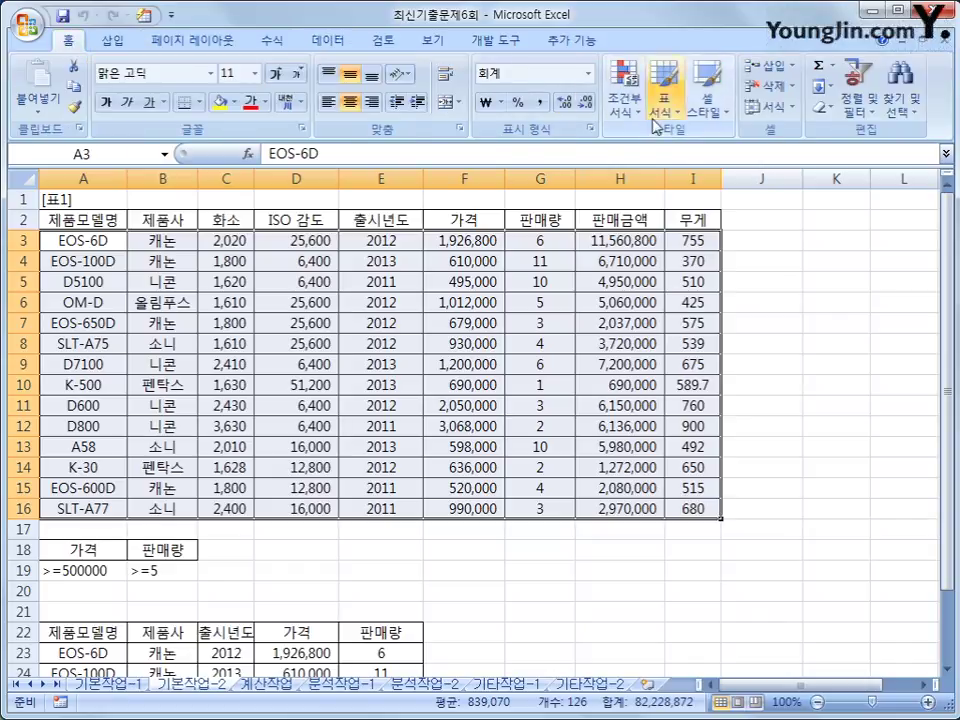
pyautogui.click(624, 96)
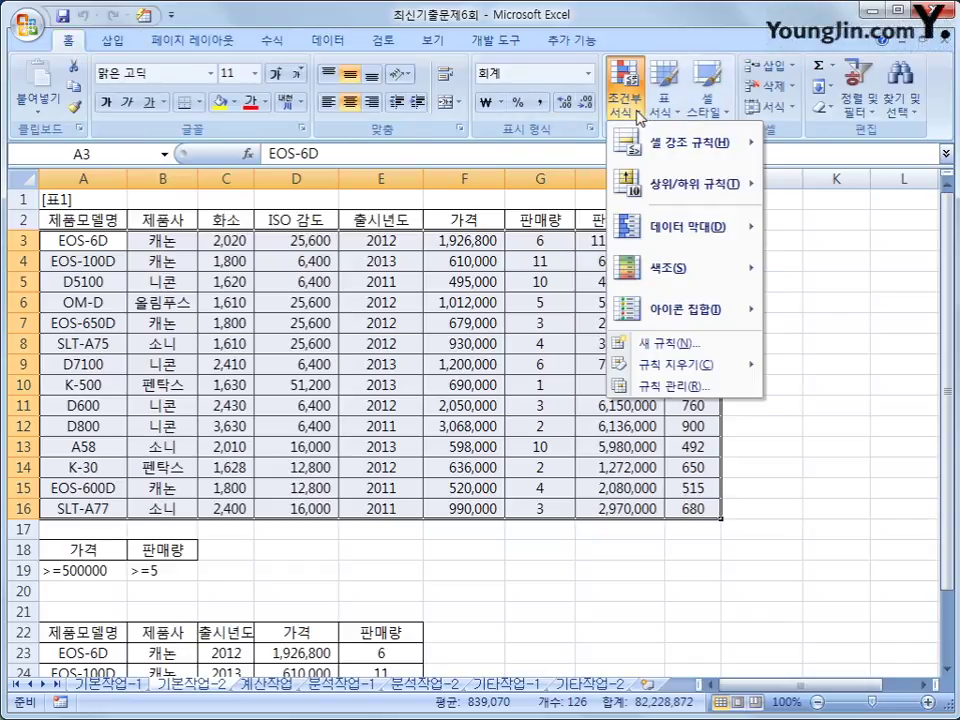
pyautogui.click(700, 344)
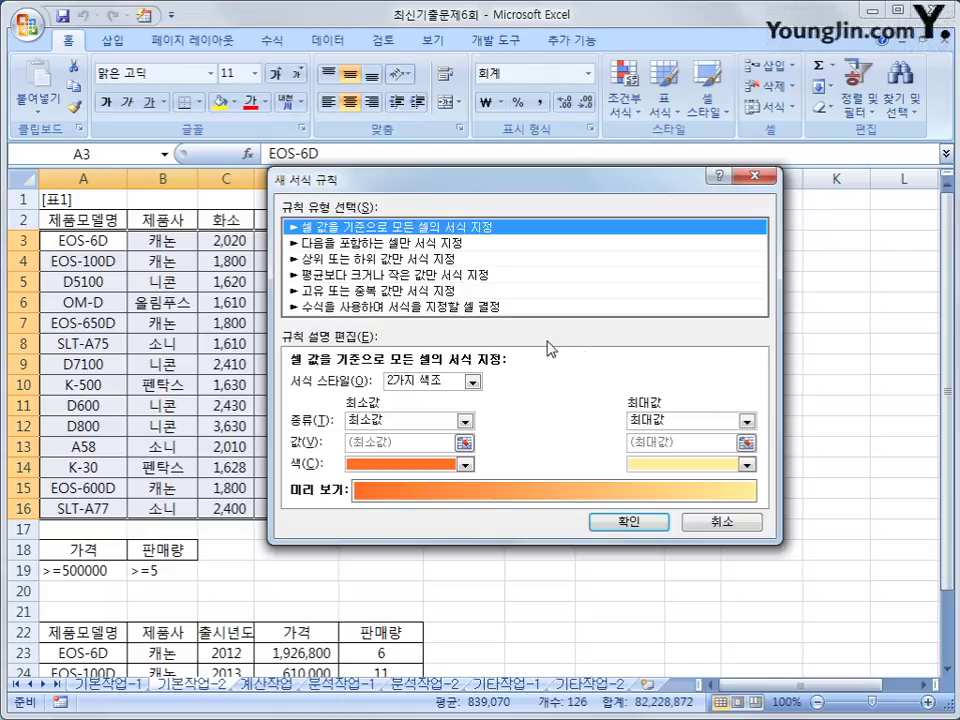
pyautogui.click(514, 307)
pyautogui.moveTo(487, 193); pyautogui.dragTo(671, 325)
pyautogui.click(530, 515)
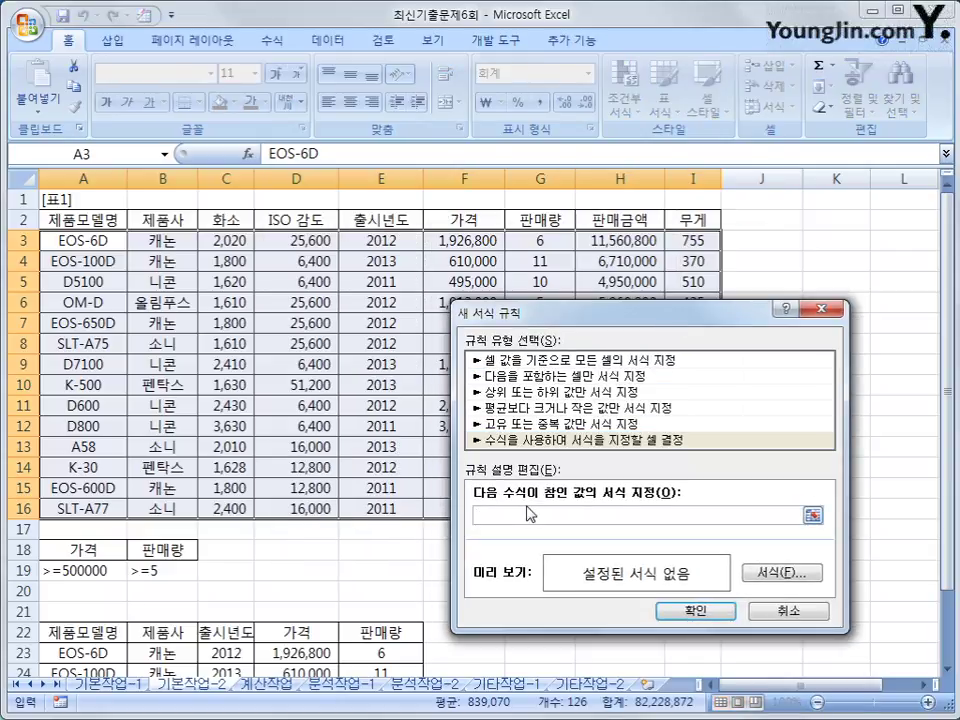
# Enter the rule formula =or(left($A3,1)="D",left($A3,1)="E") to match product model names starting with D or E
pyautogui.write('=')
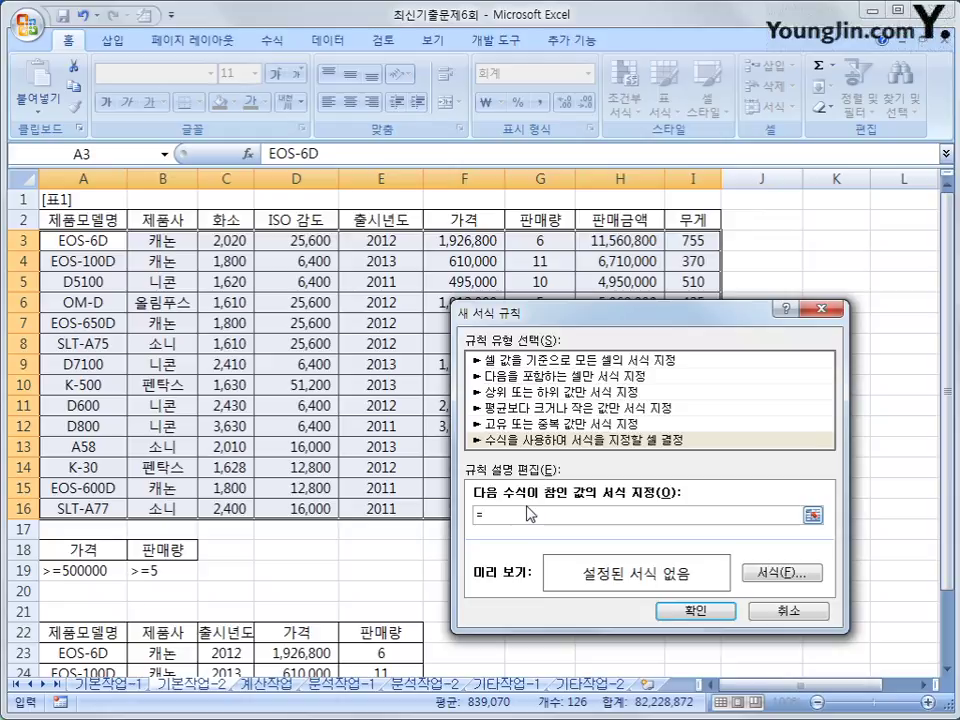
pyautogui.write('이')
pyautogui.write('left(')
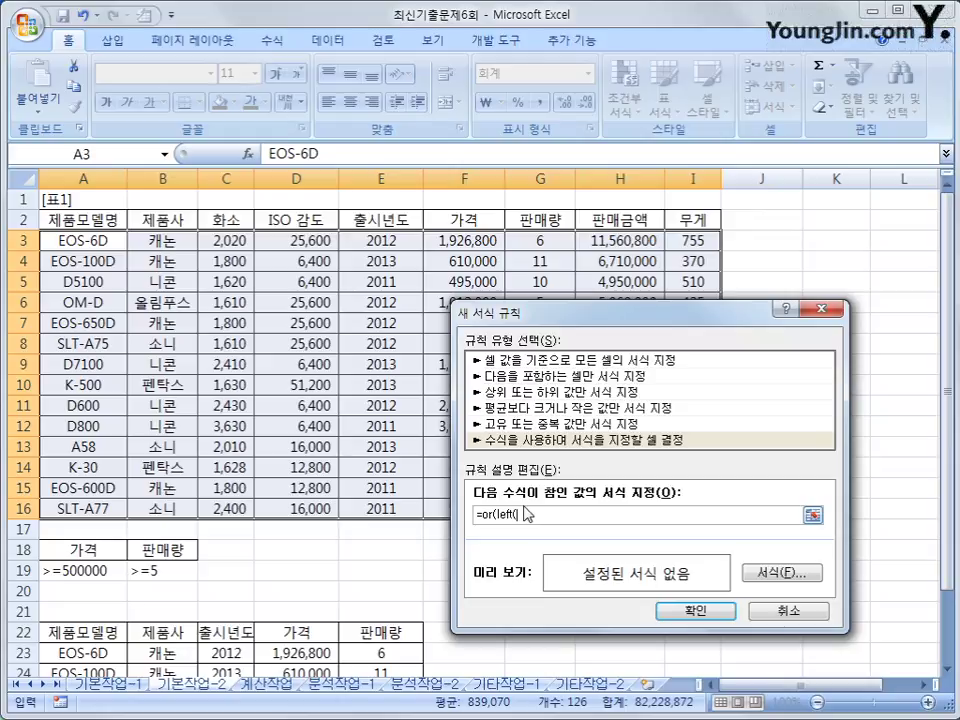
pyautogui.click(80, 241)
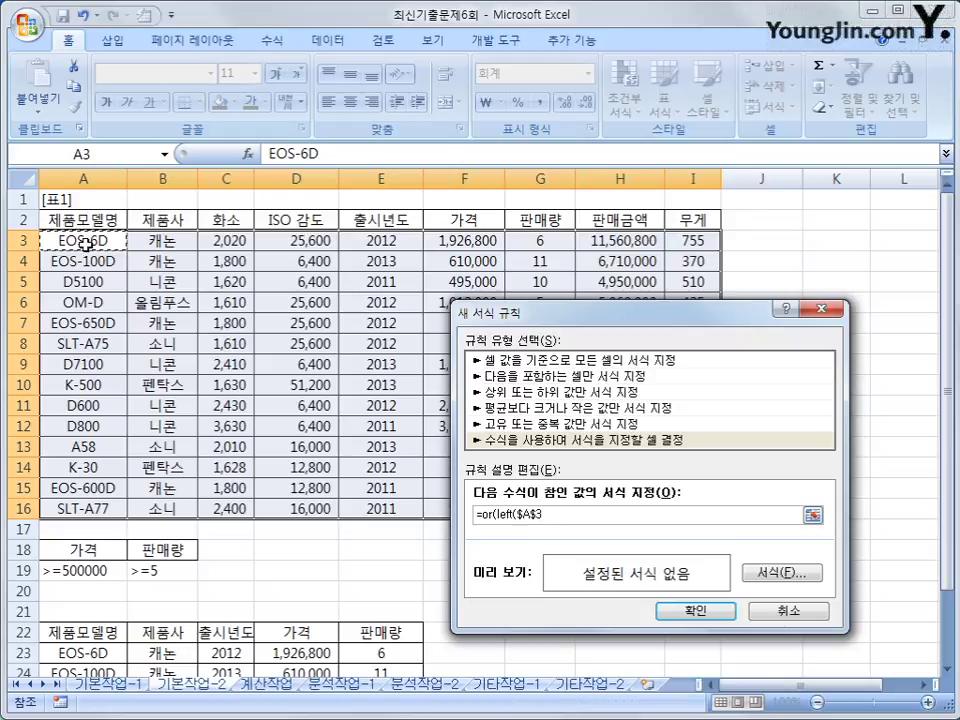
pyautogui.press('F4')
pyautogui.press('F4')
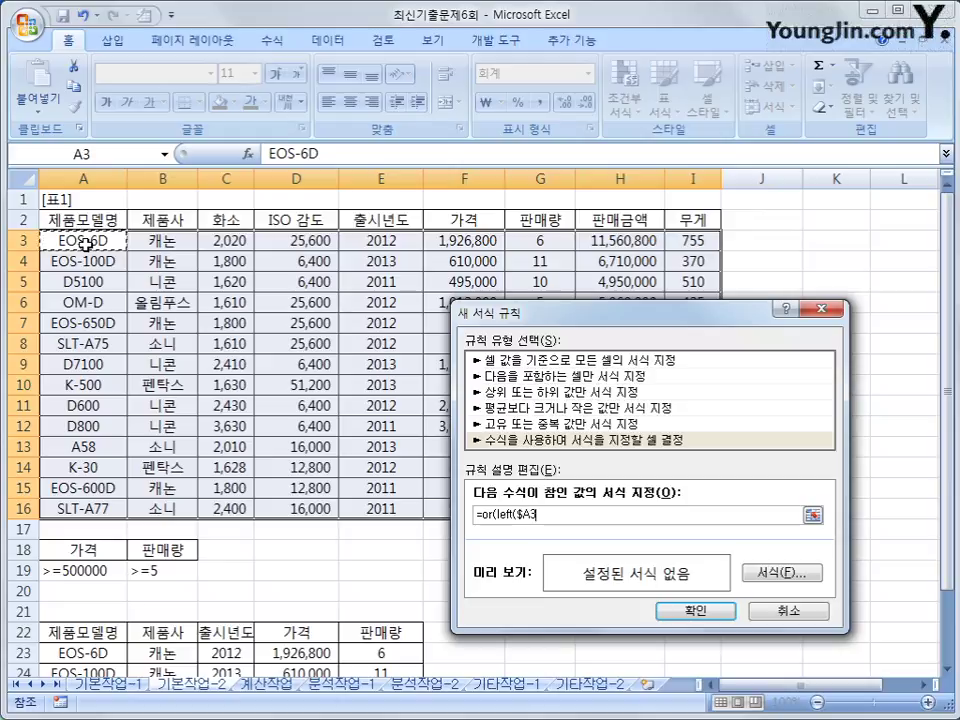
pyautogui.write(',1)')
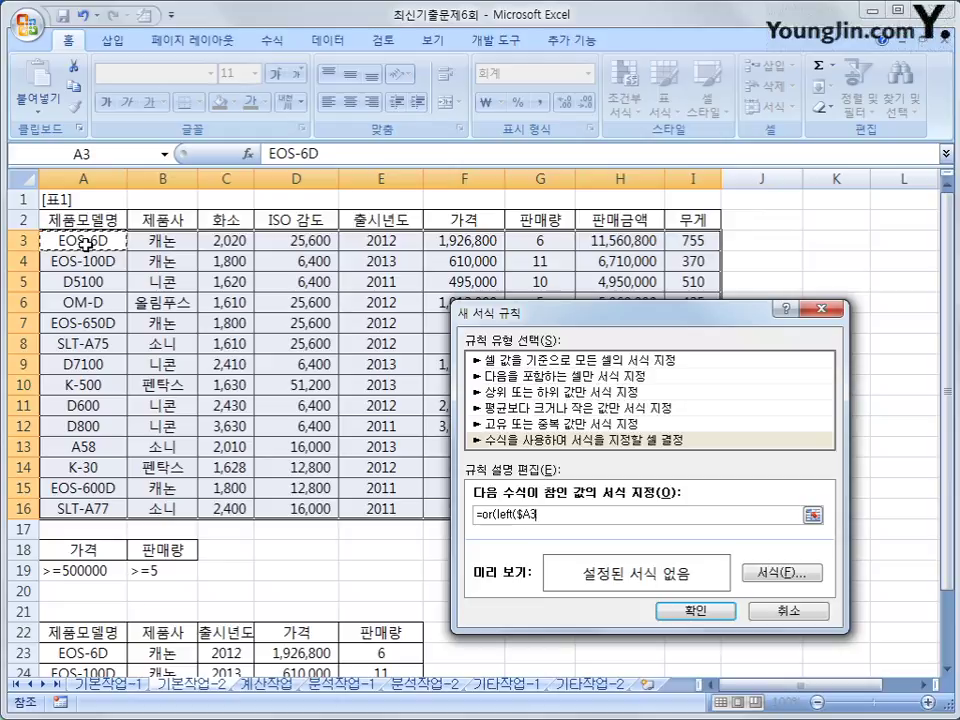
pyautogui.write('="D')
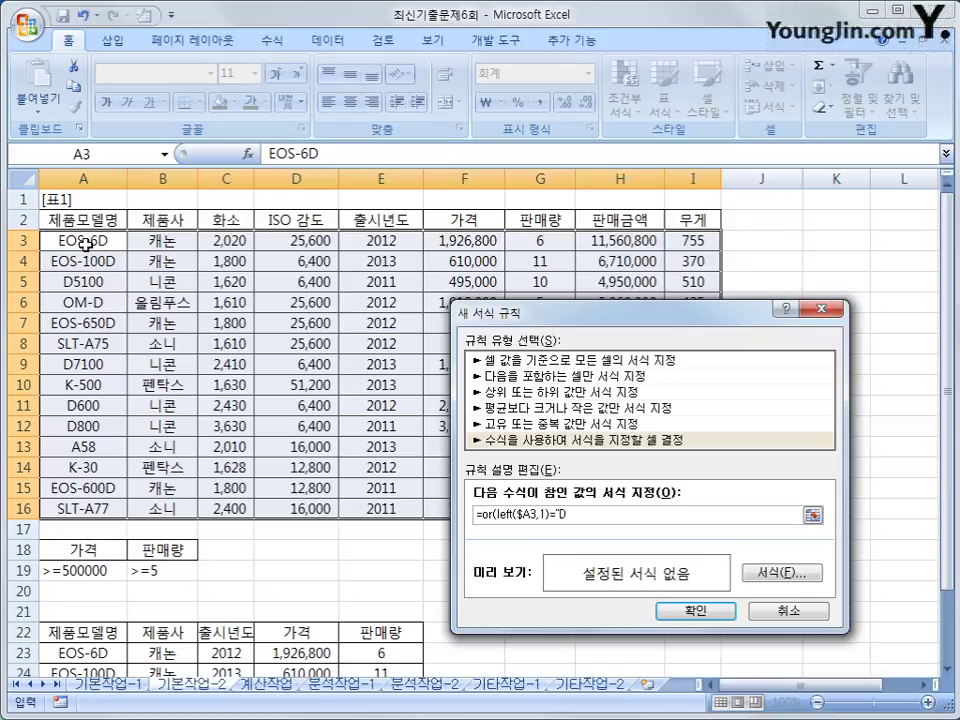
pyautogui.write('",left(')
pyautogui.click(88, 241)
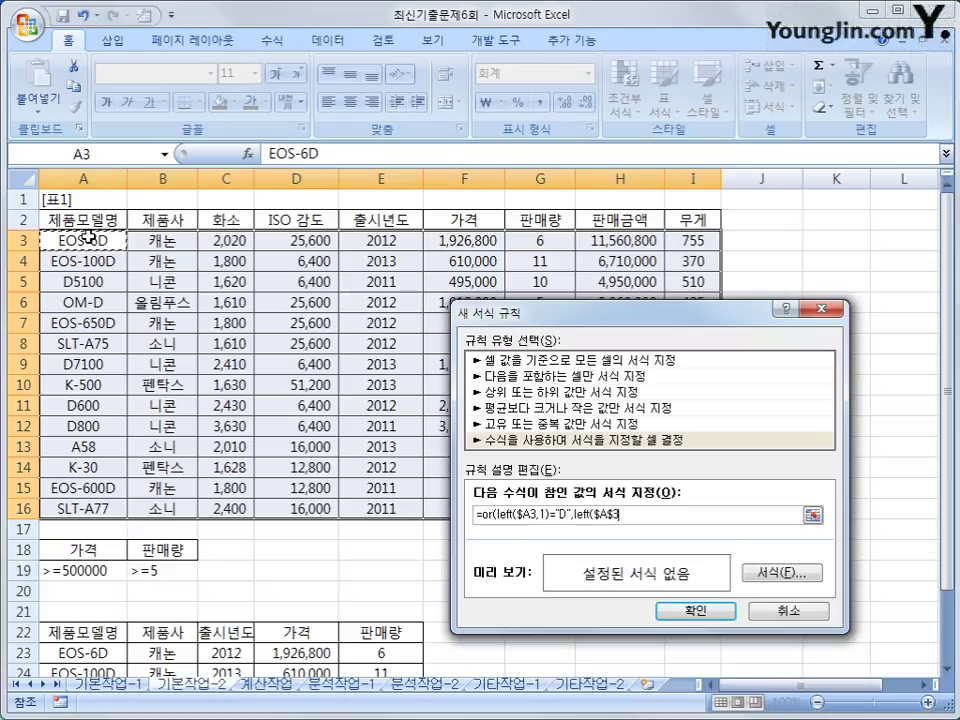
pyautogui.write(',1)=')
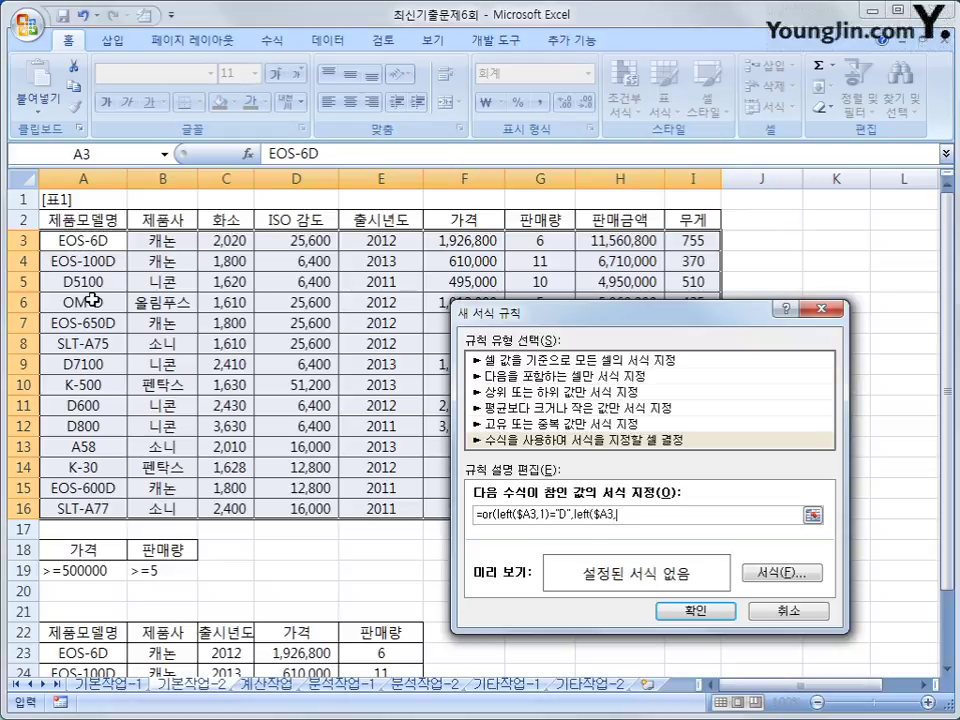
pyautogui.write('"E")')
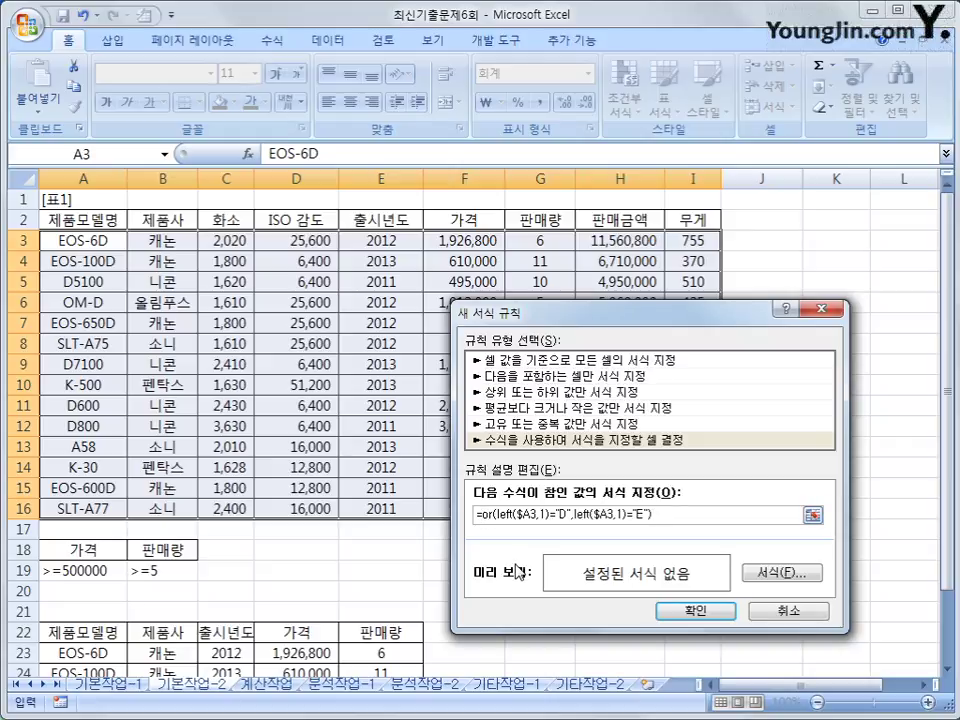
# Wrap the rule formula in an AND function and add the price condition $F3>=1500000
pyautogui.write('and')
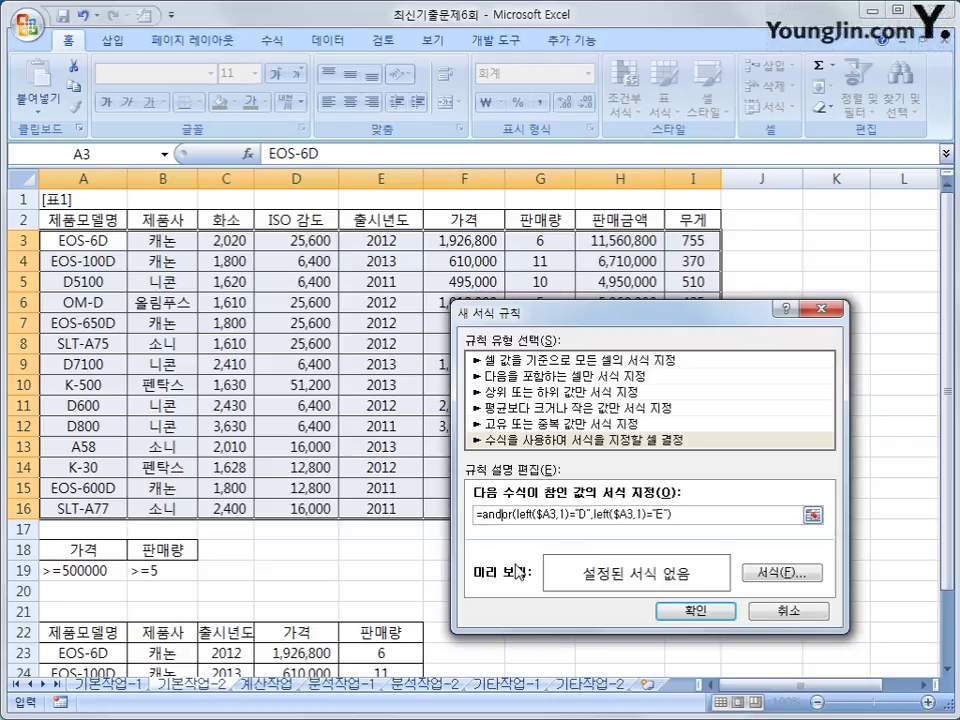
pyautogui.write('(')
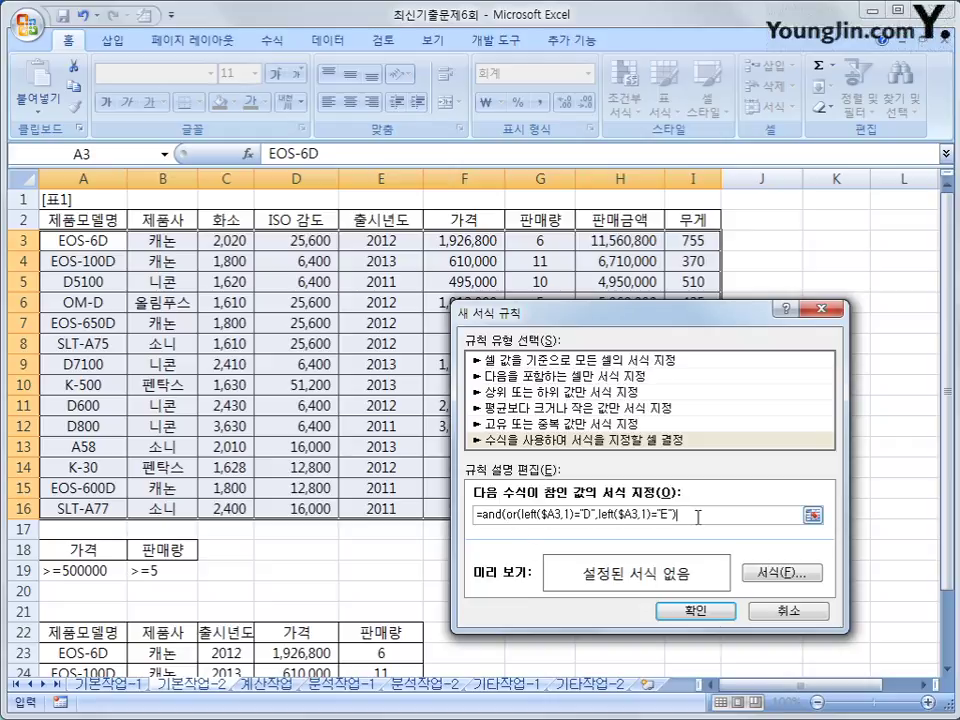
pyautogui.write(',')
pyautogui.click(458, 241)
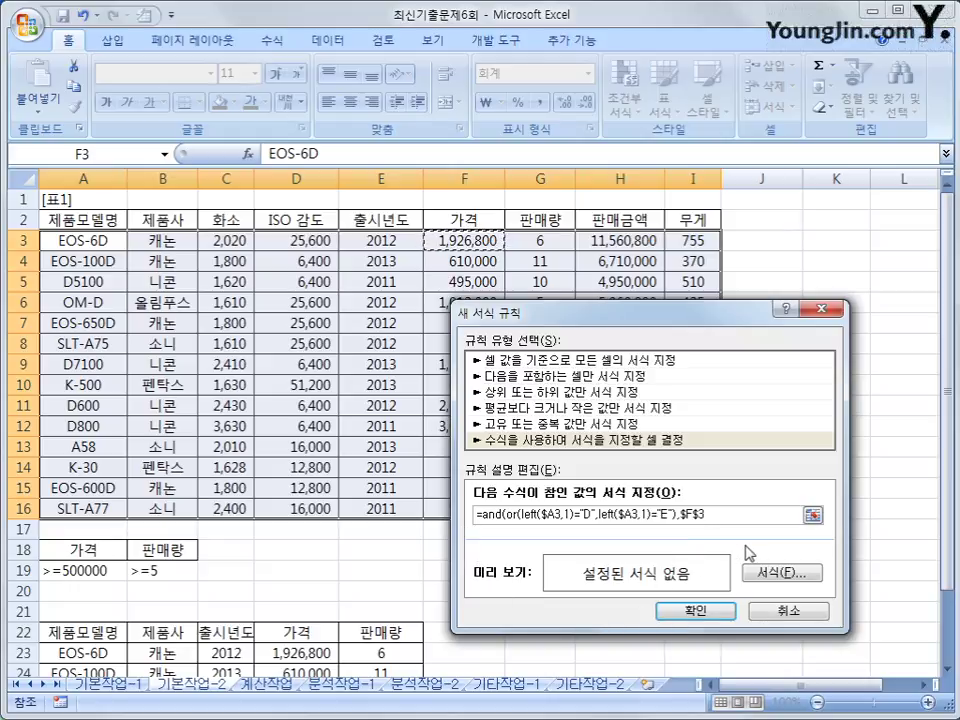
pyautogui.press('F4')
pyautogui.press('F4')
pyautogui.write('>=150')
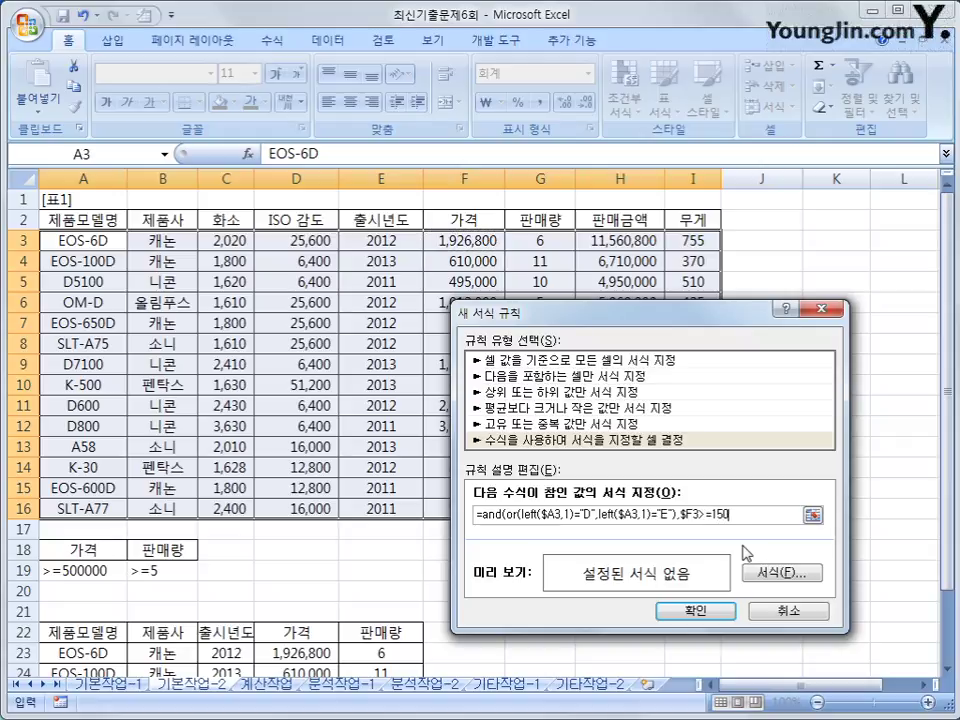
pyautogui.write('0000')
pyautogui.write(')')
pyautogui.write(')')
# Set the rule's format to bold (굵게) with a standard red font colour and apply the rule to the table
pyautogui.click(775, 573)
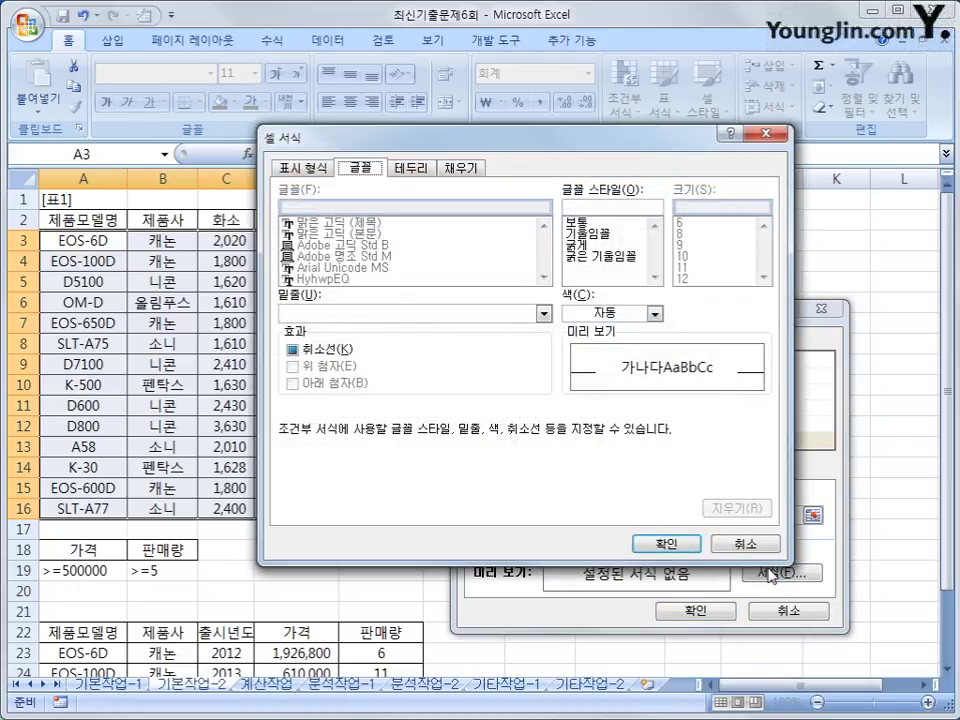
pyautogui.click(592, 246)
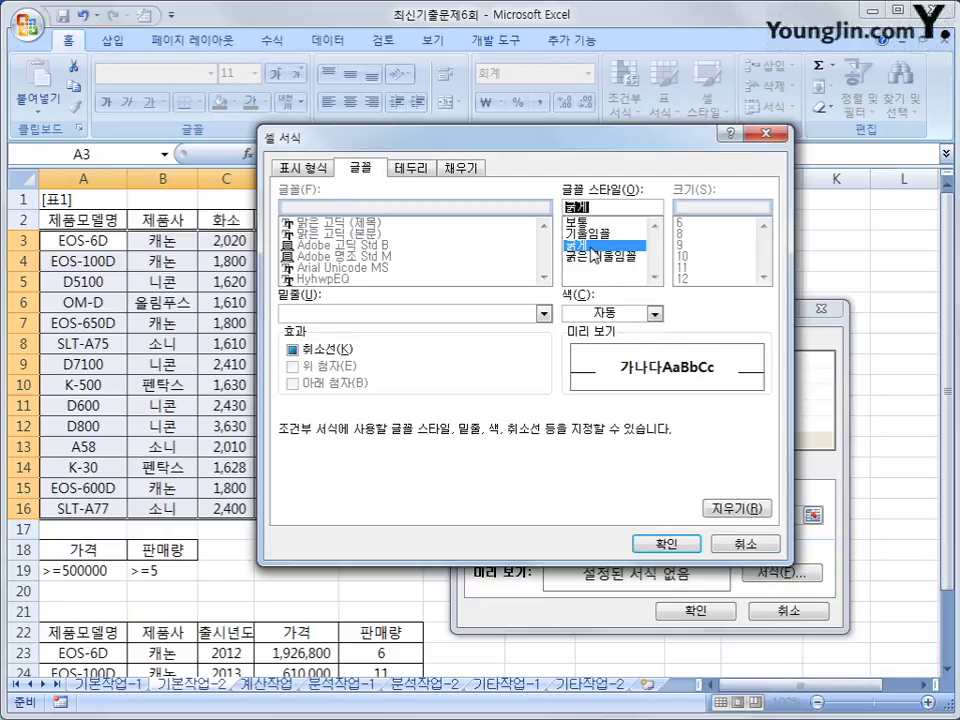
pyautogui.click(654, 313)
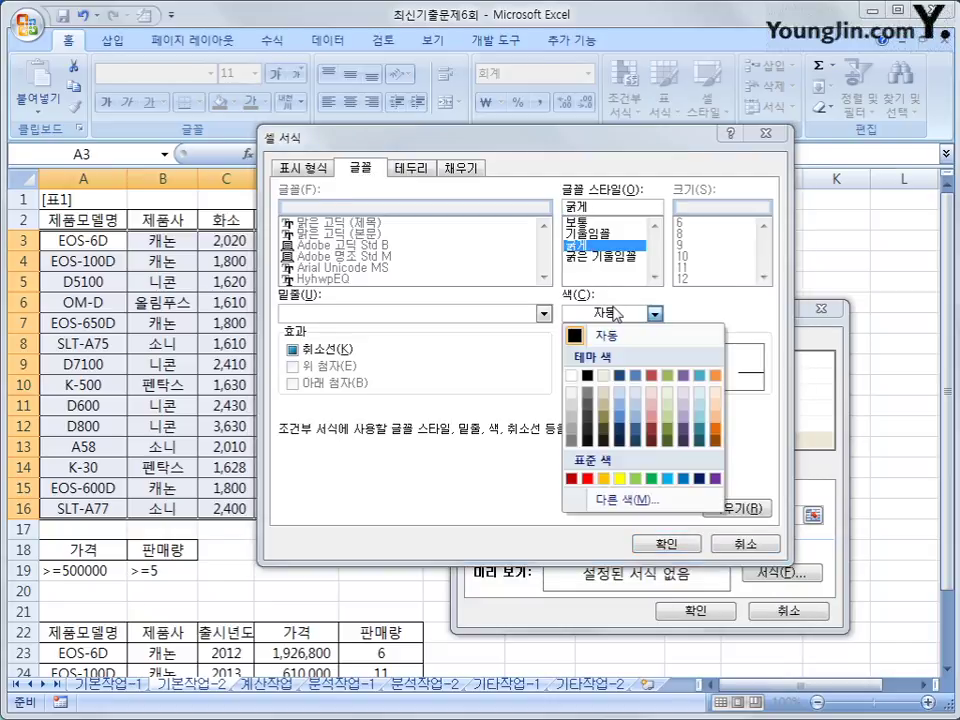
pyautogui.click(589, 479)
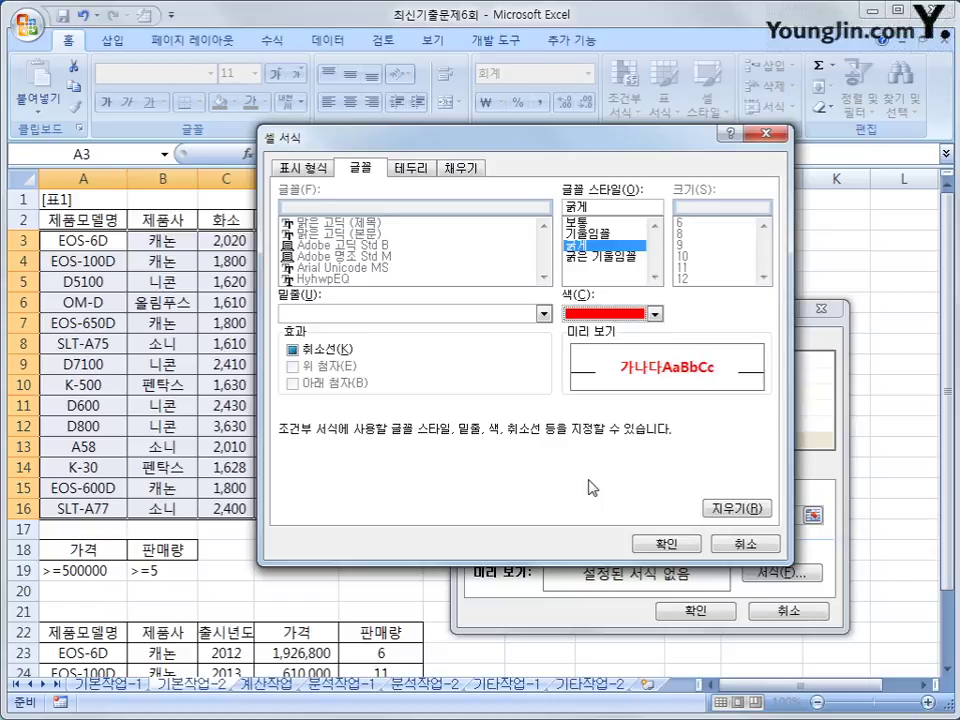
pyautogui.click(666, 544)
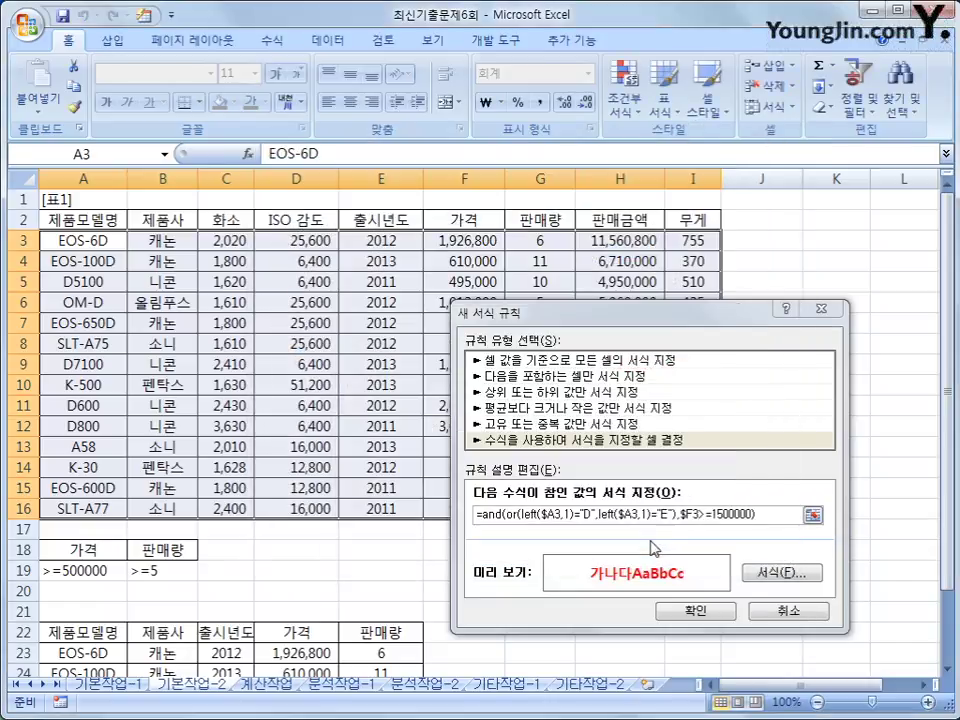
pyautogui.click(710, 609)
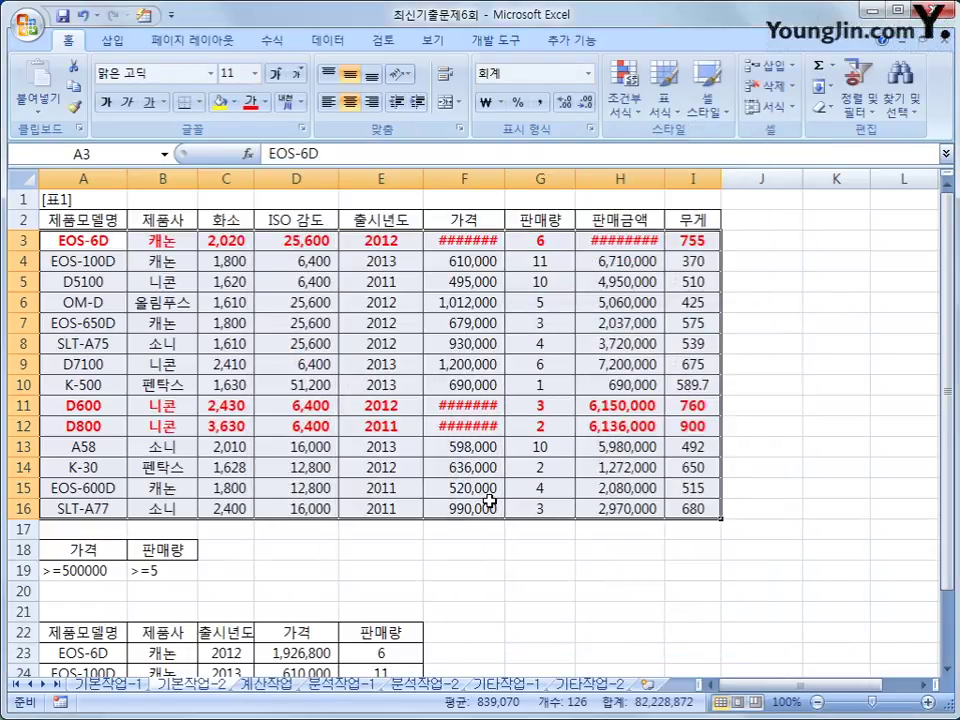
# AutoFit the widths of column F (가격) and column H (판매금액) to their contents
pyautogui.click(490, 502)
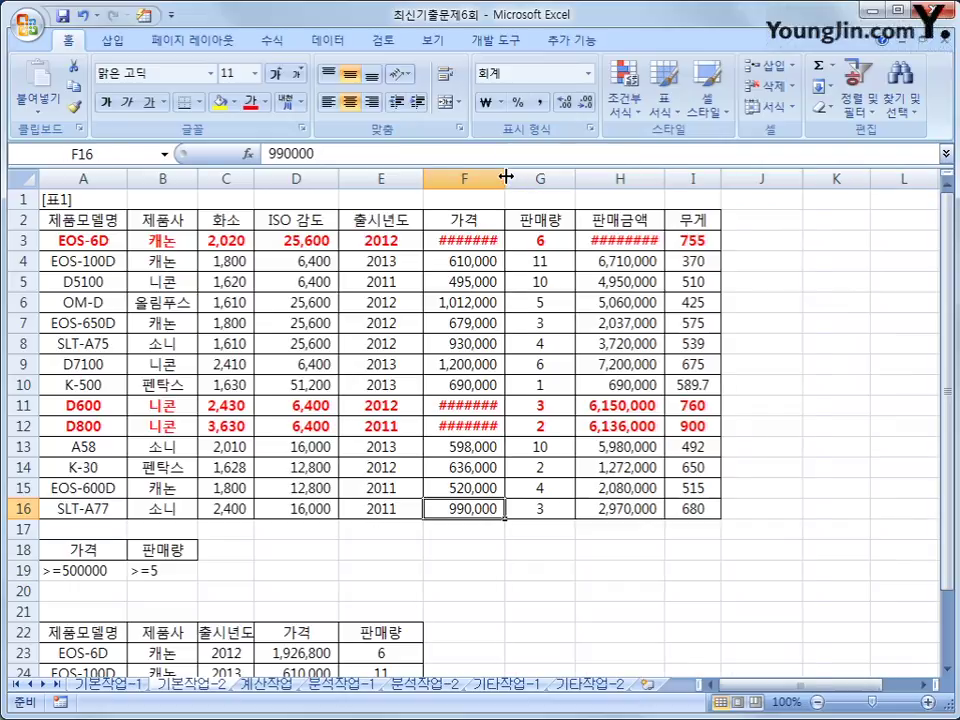
pyautogui.doubleClick(505, 178)
pyautogui.doubleClick(676, 179)
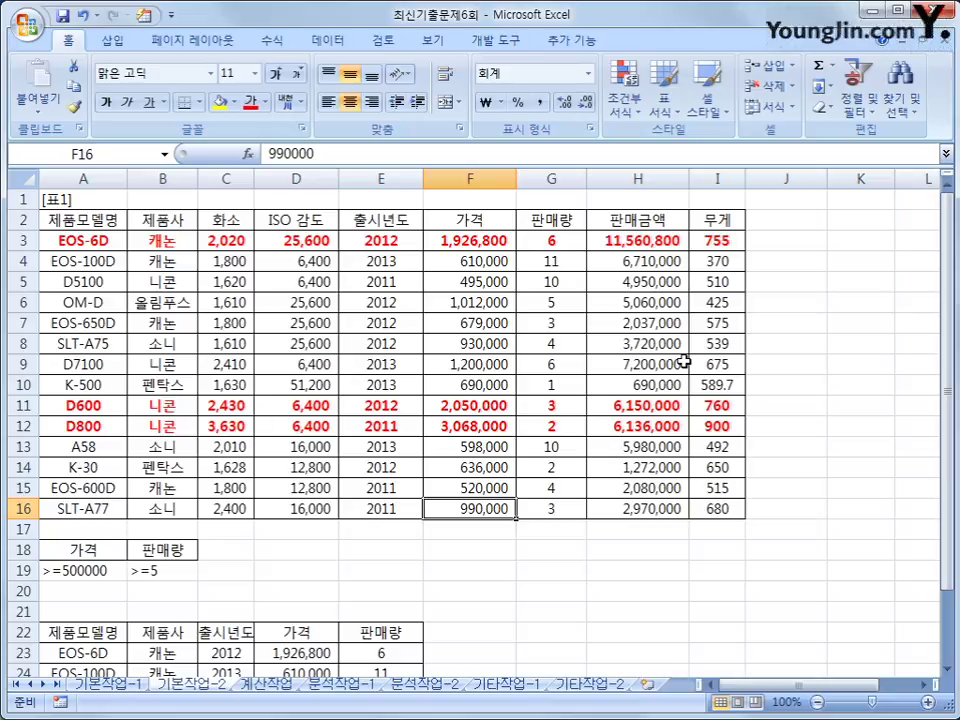
pyautogui.moveTo(456, 240); pyautogui.dragTo(469, 505)
pyautogui.click(459, 408)
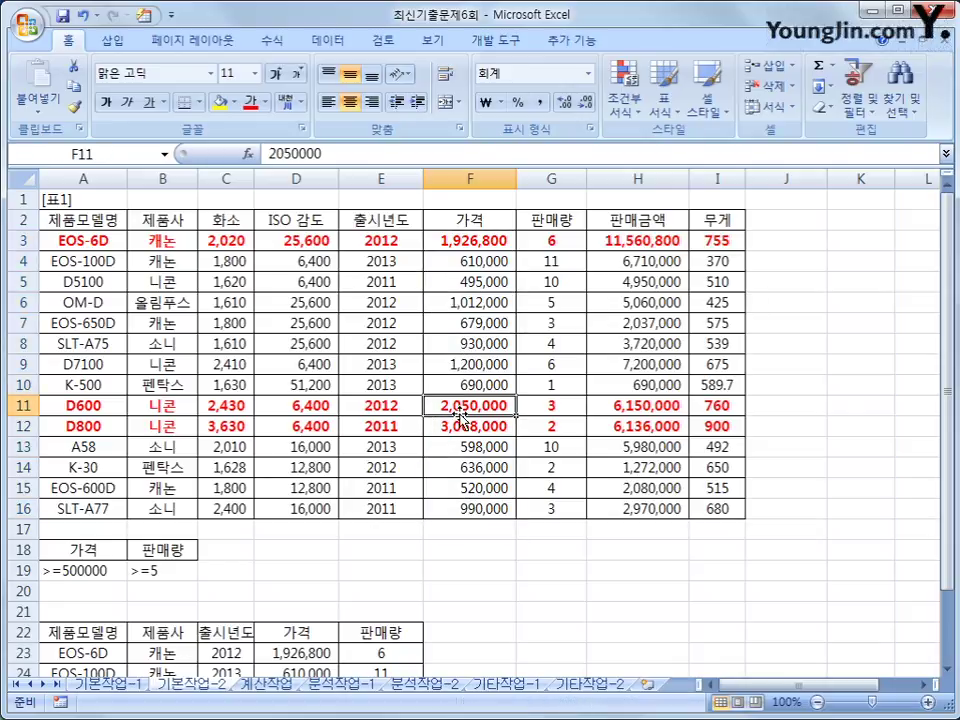
pyautogui.click(77, 407)
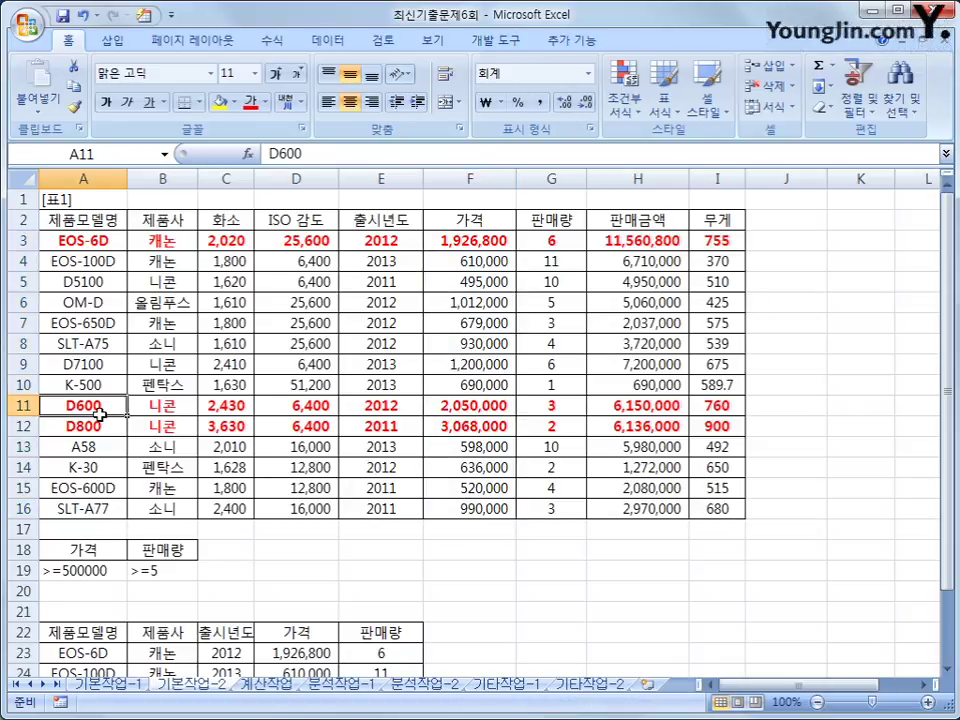
pyautogui.click(71, 242)
pyautogui.click(95, 406)
# Switch to the 계산작업 worksheet
pyautogui.click(263, 685)
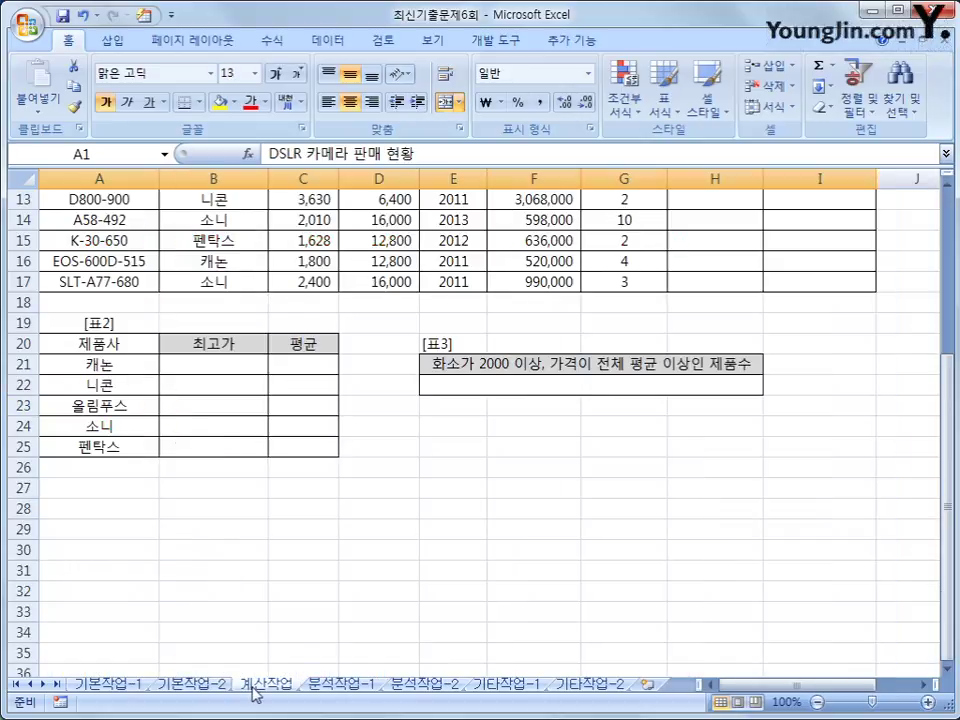
pyautogui.scroll(3, 300, 645)
pyautogui.scroll(1, 300, 645)
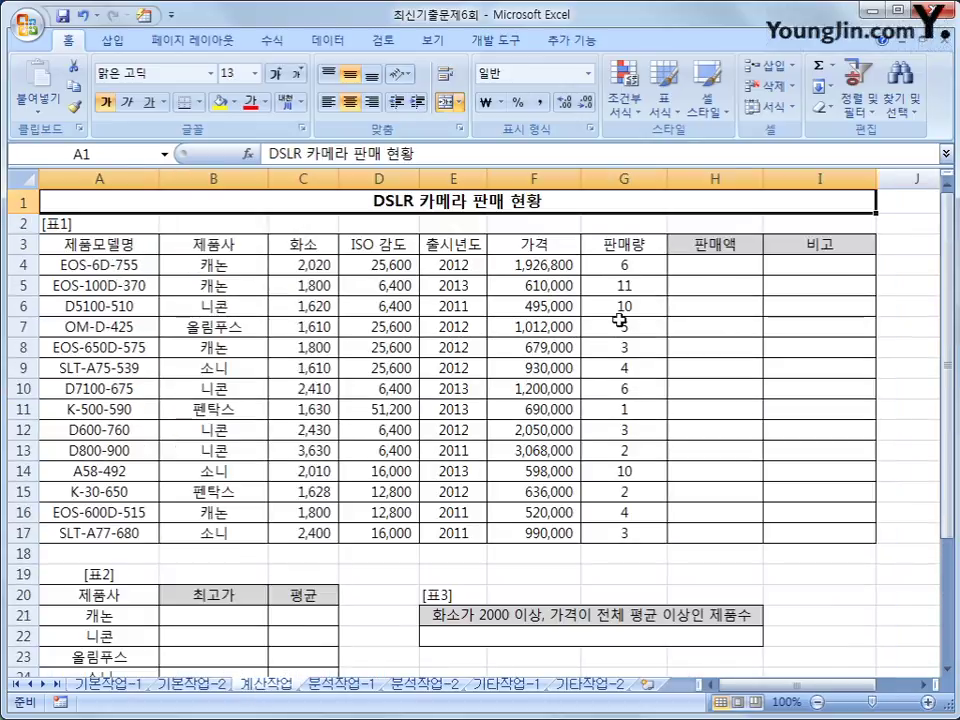
pyautogui.click(704, 266)
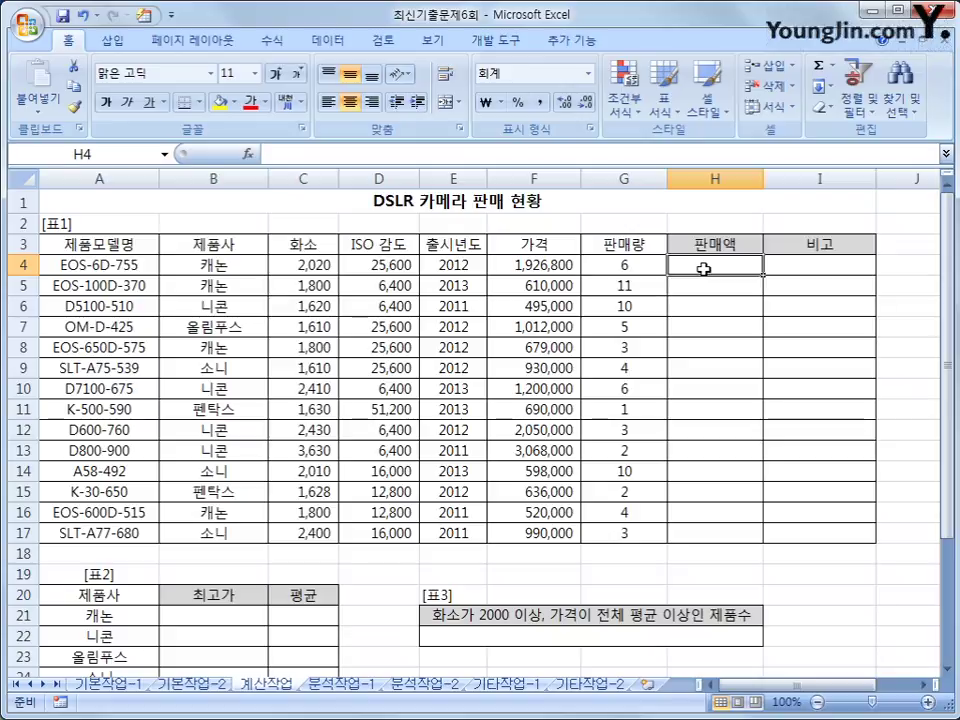
# In B21, begin a LARGE formula with a nested IF testing whether the manufacturers in $B$4:$B$17 equal A21
pyautogui.click(237, 619)
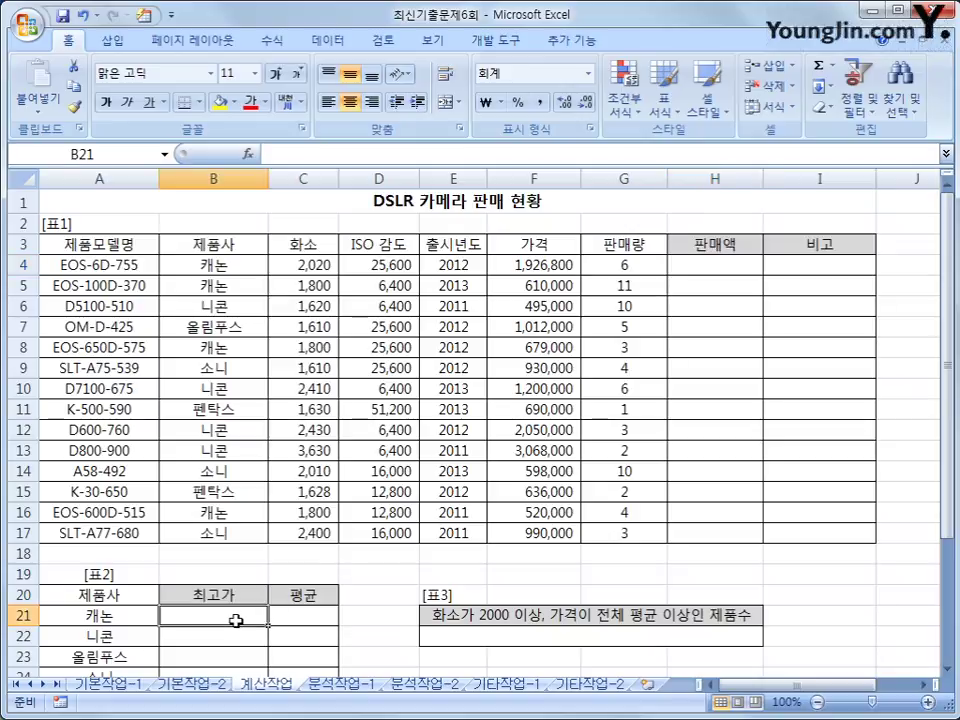
pyautogui.scroll(-1, 237, 621)
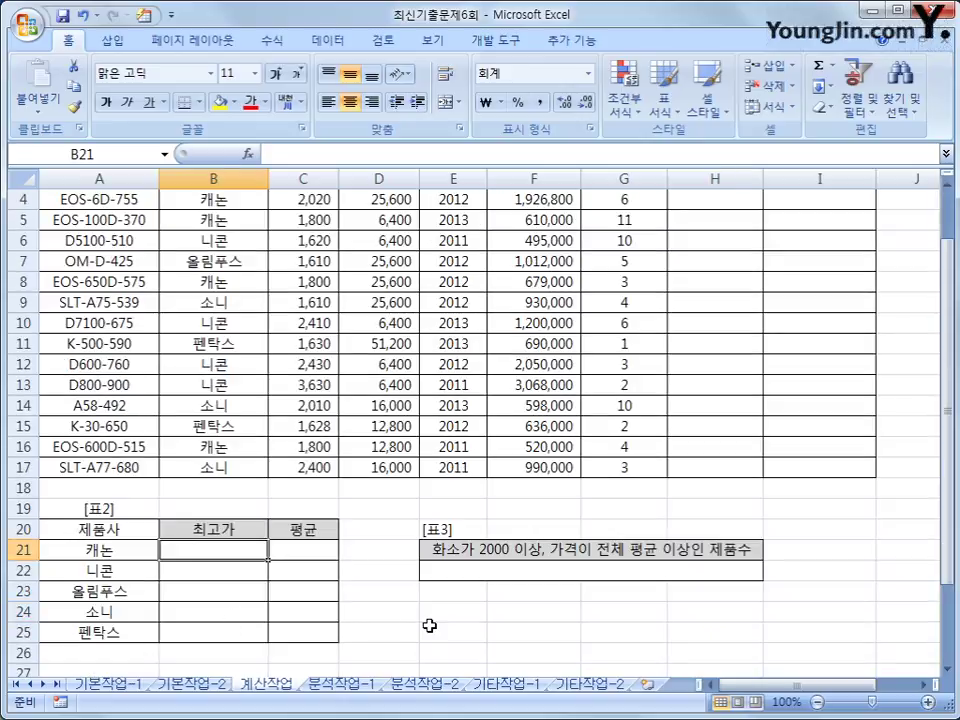
pyautogui.write('=lar')
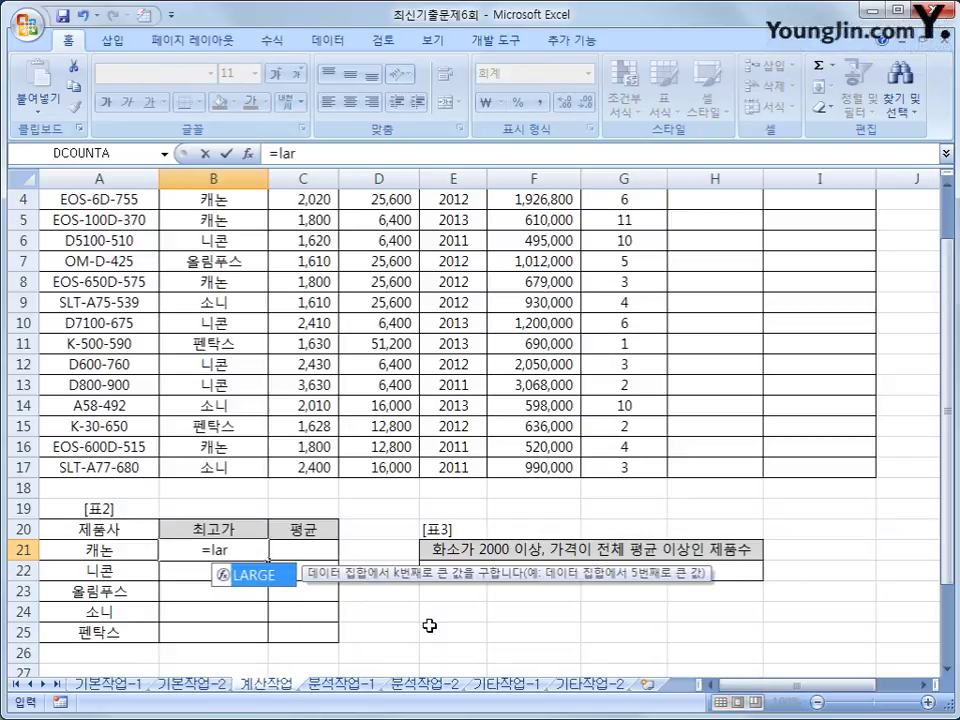
pyautogui.press('Tab')
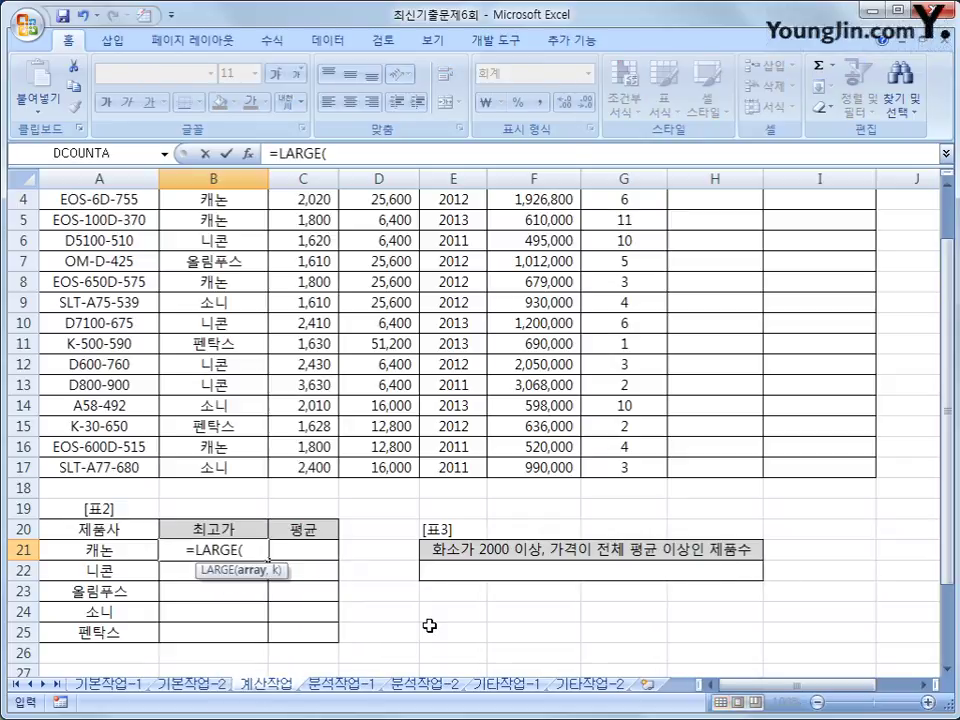
pyautogui.write('if(')
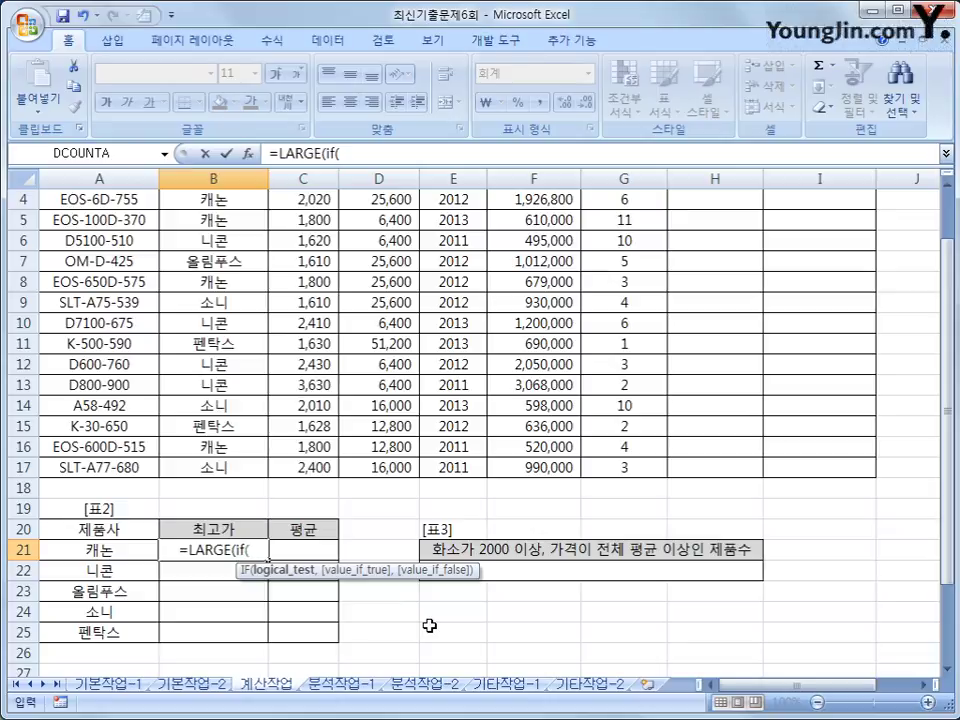
pyautogui.scroll(1, 429, 626)
pyautogui.moveTo(240, 268); pyautogui.dragTo(237, 525)
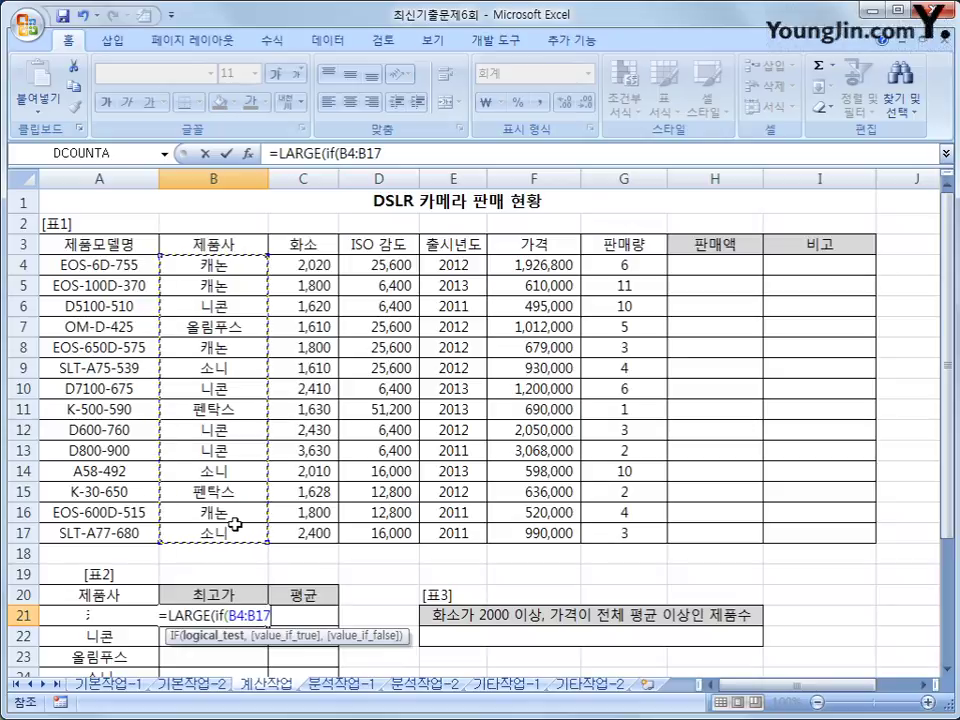
pyautogui.press('F4')
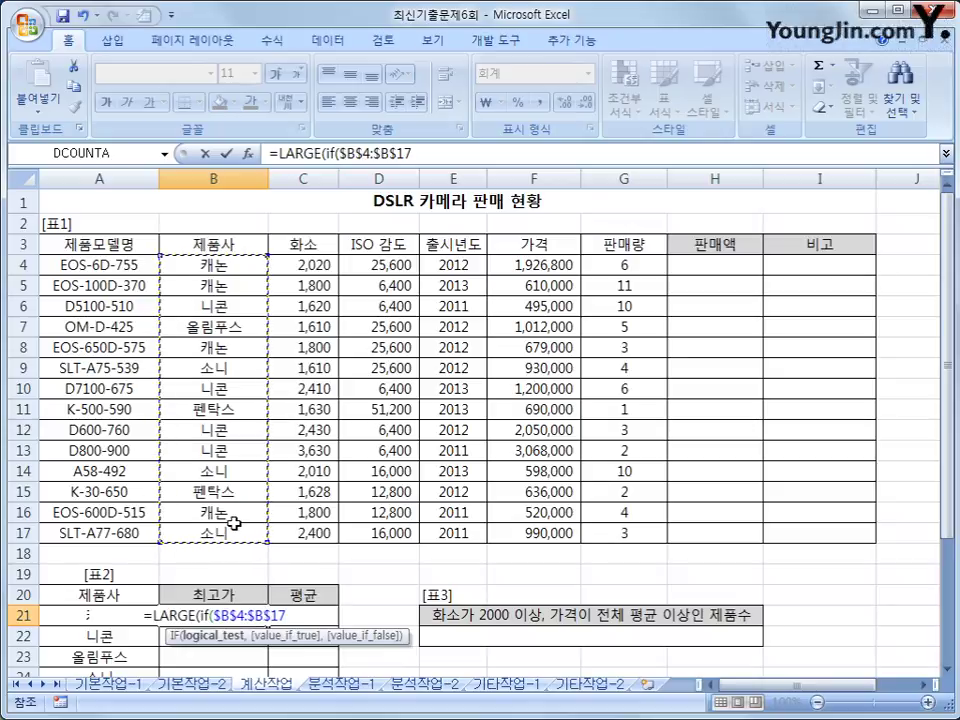
pyautogui.write('=A21')
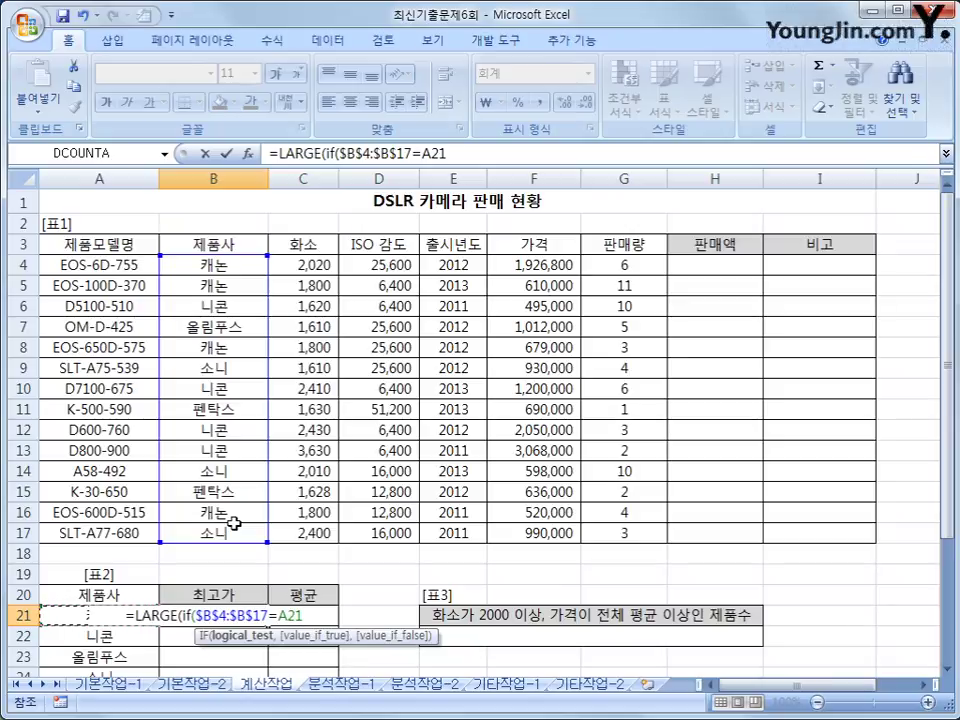
pyautogui.write(',')
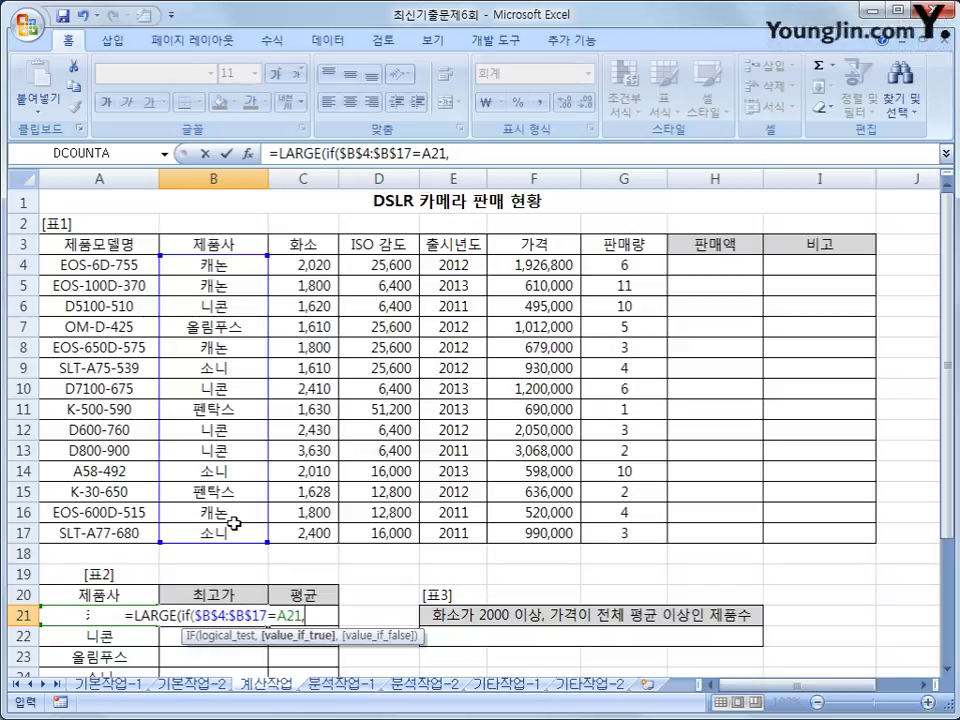
# Complete the LARGE formula with $F$4:$F$17 as the IF's true value and 1 as k, and enter it as an array formula
pyautogui.moveTo(549, 262); pyautogui.dragTo(539, 524)
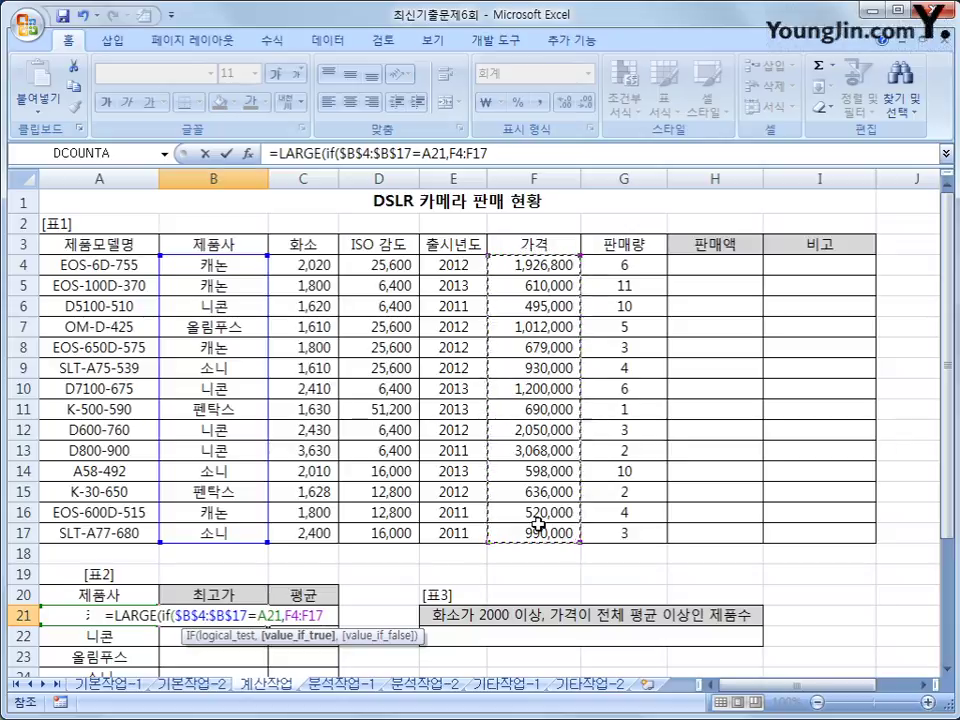
pyautogui.press('F4')
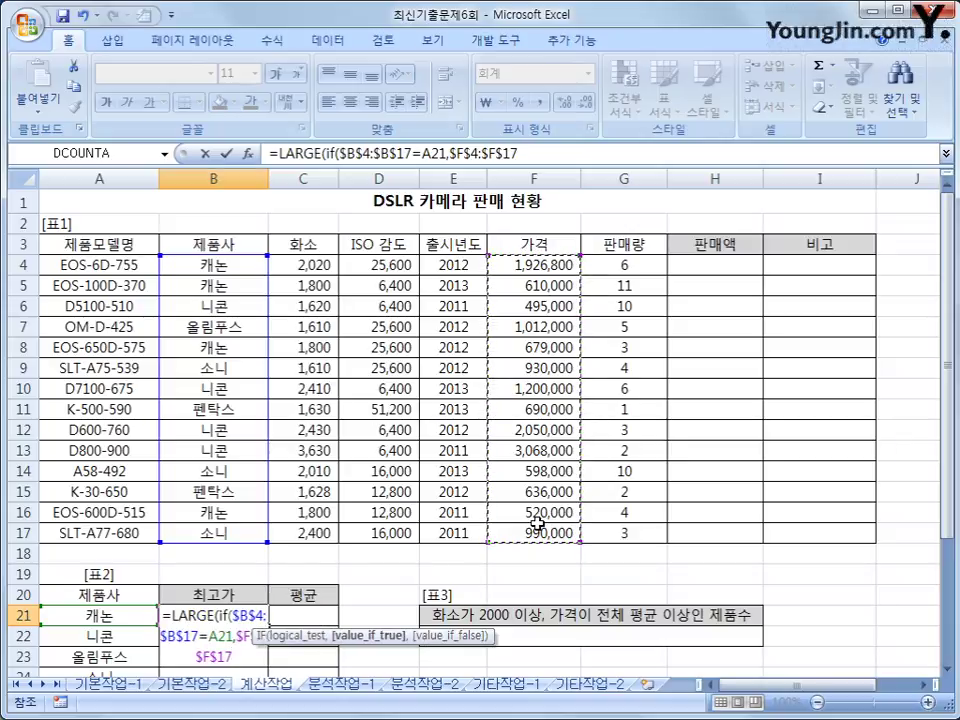
pyautogui.write(')')
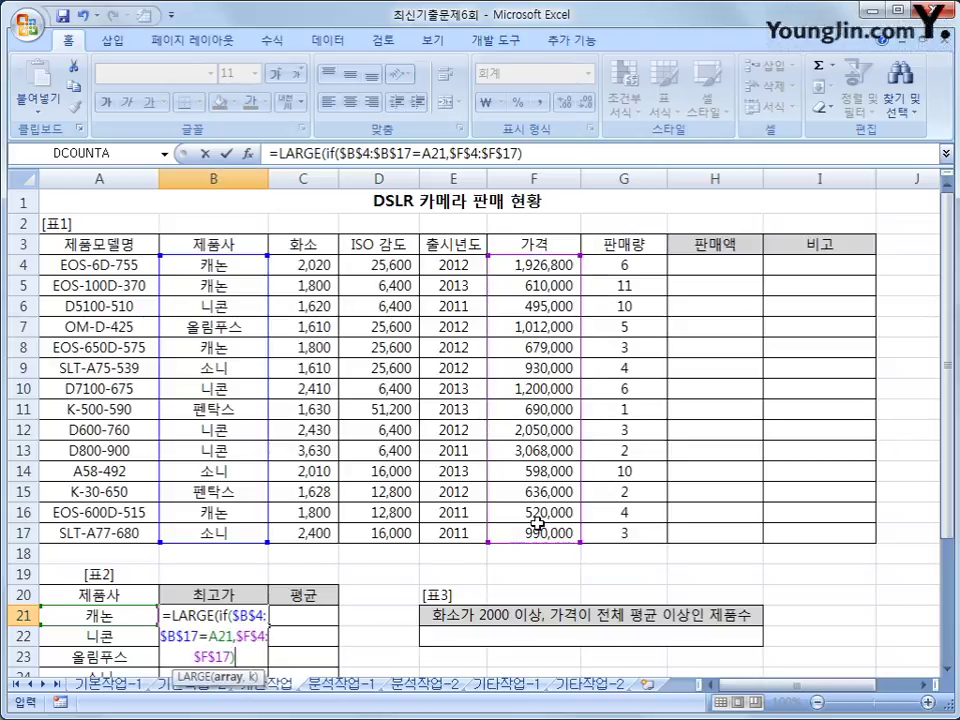
pyautogui.write(',')
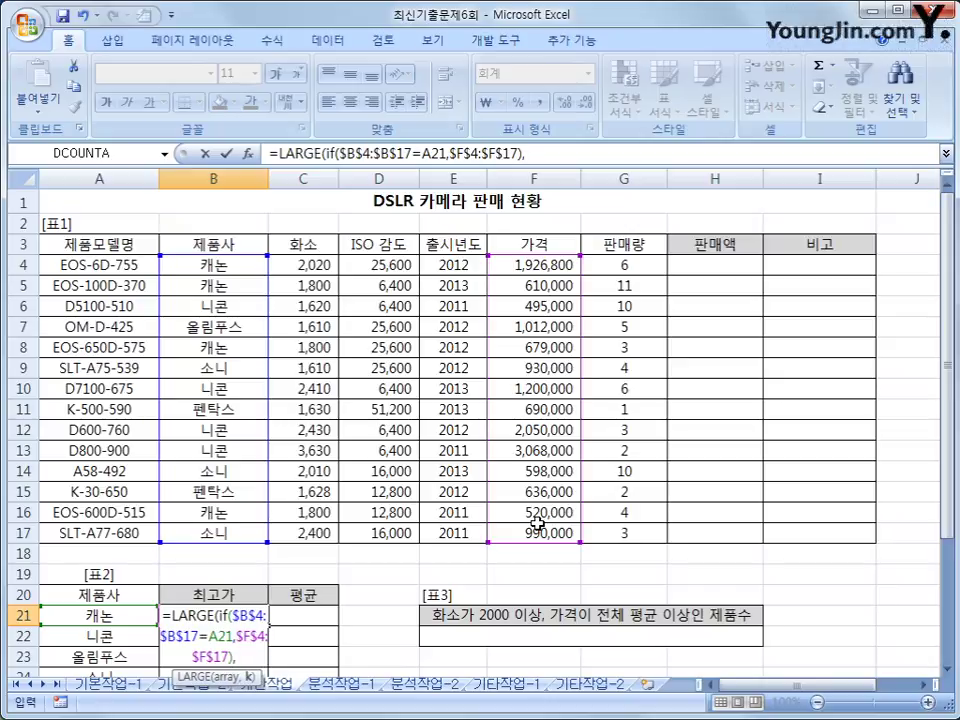
pyautogui.write('1')
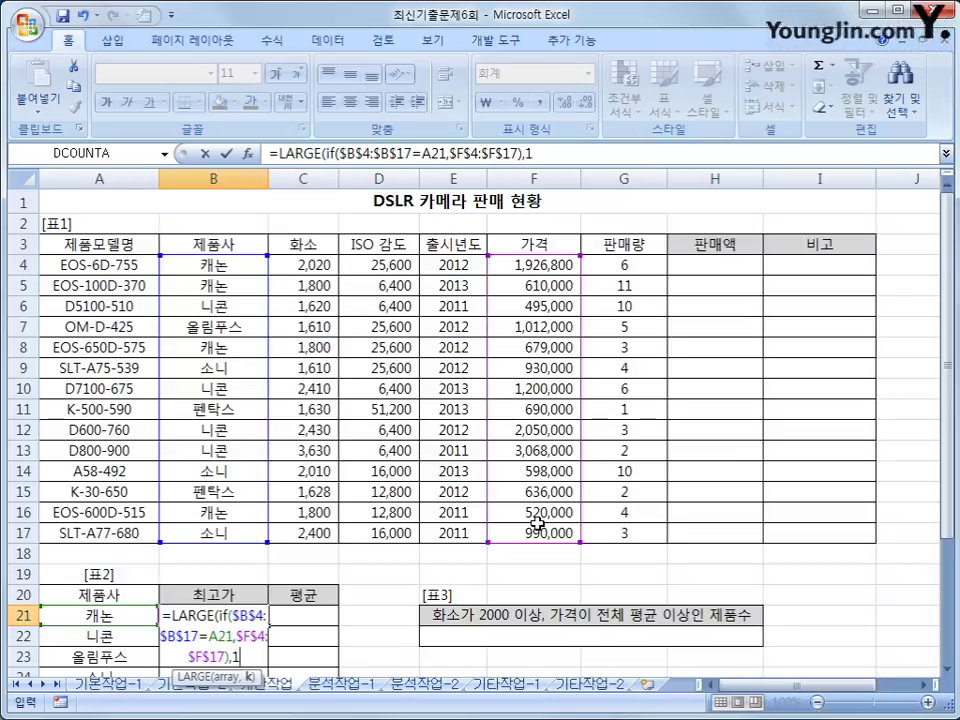
pyautogui.write(')')
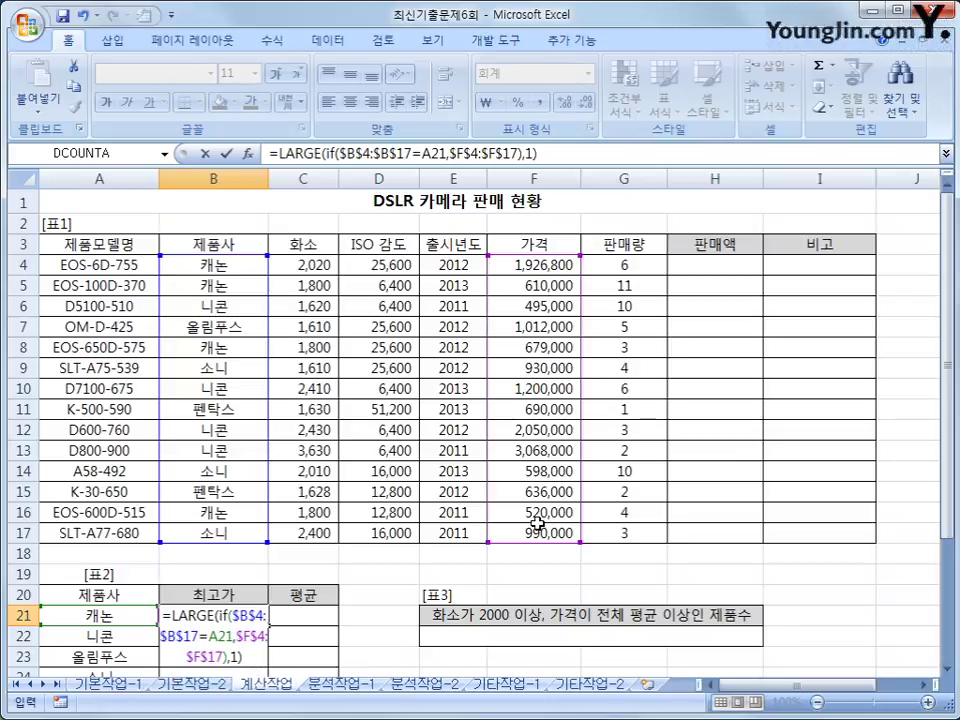
pyautogui.hotkey('ctrl', 'shift', 'Return')
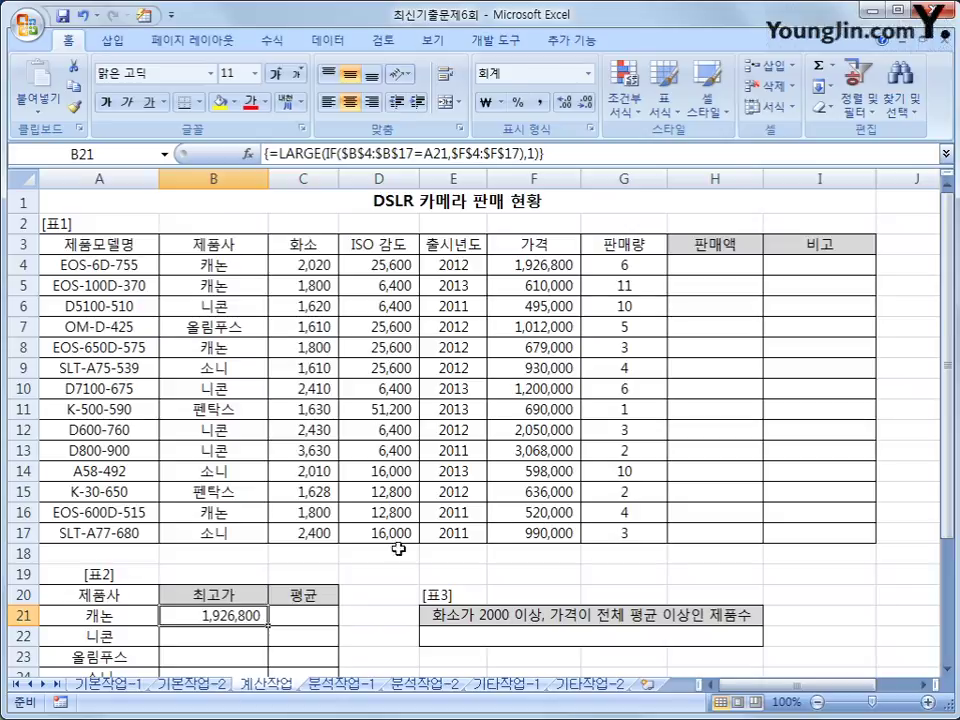
# Fill the 최고가 array formula from B21 down to B25
pyautogui.scroll(-2, 399, 549)
pyautogui.moveTo(270, 497); pyautogui.dragTo(261, 583)
pyautogui.click(251, 572)
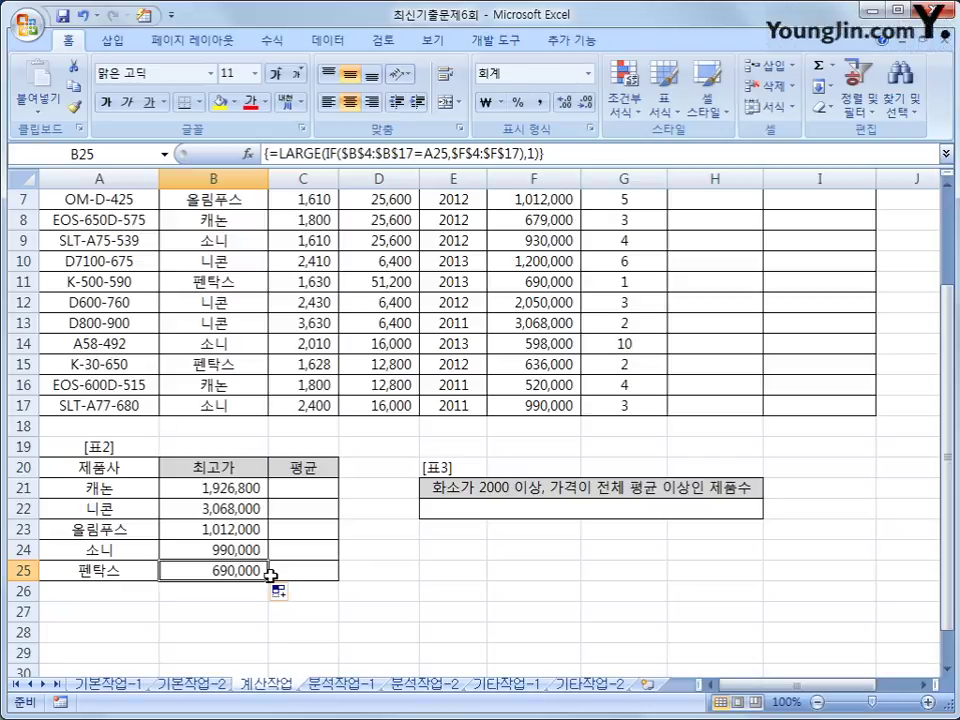
# In C21, begin an AVERAGE formula with a nested IF whose first multiplied condition is ($B$4:$B$17=A21)
pyautogui.click(312, 486)
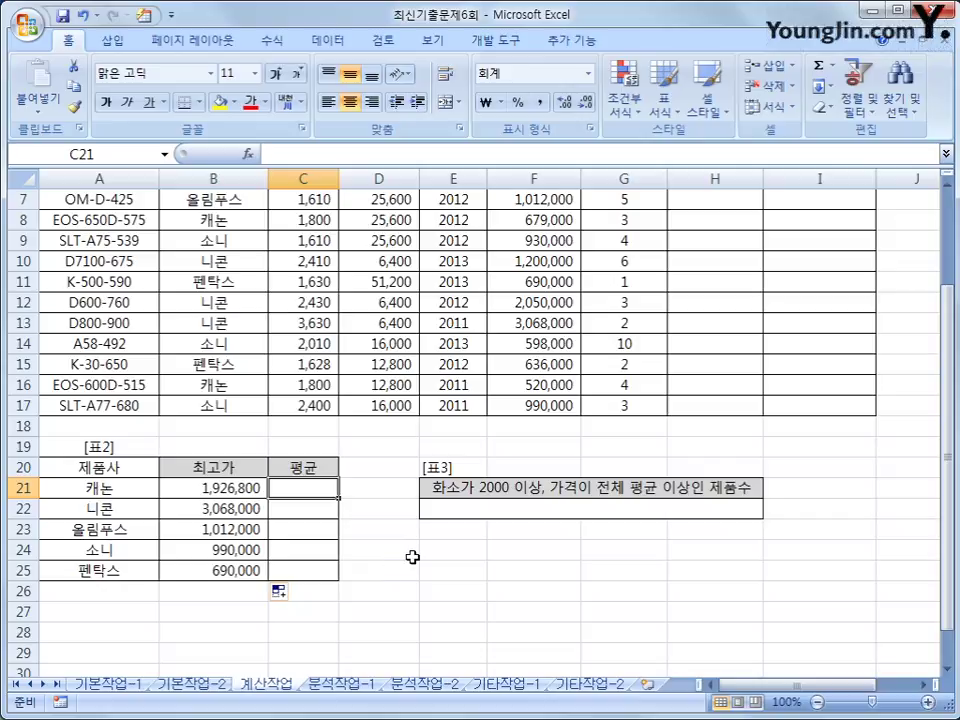
pyautogui.write('=aver')
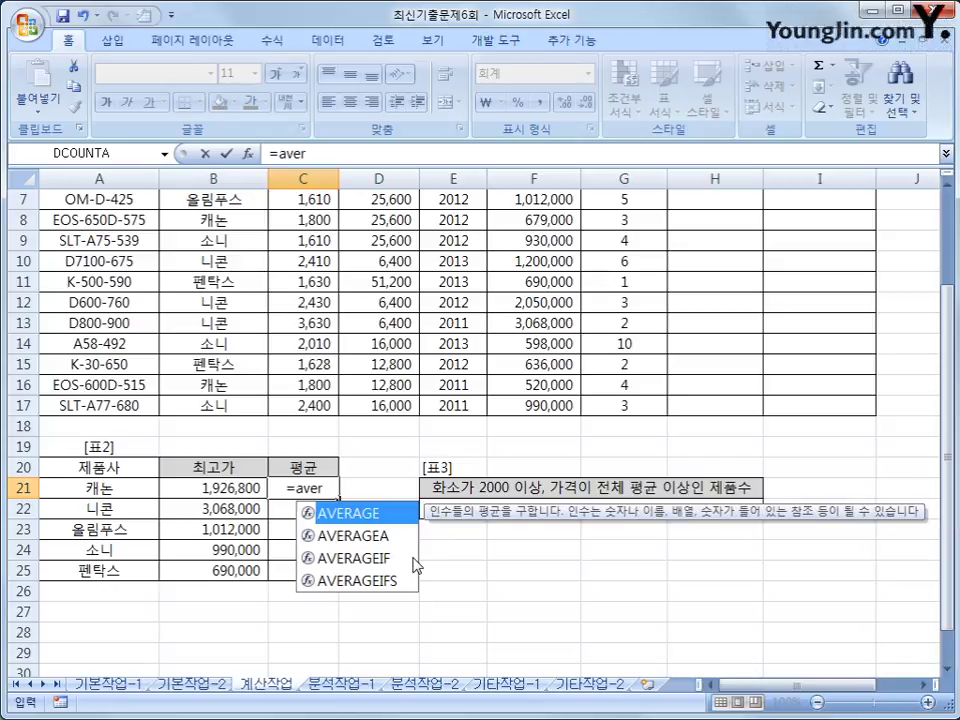
pyautogui.press('Tab')
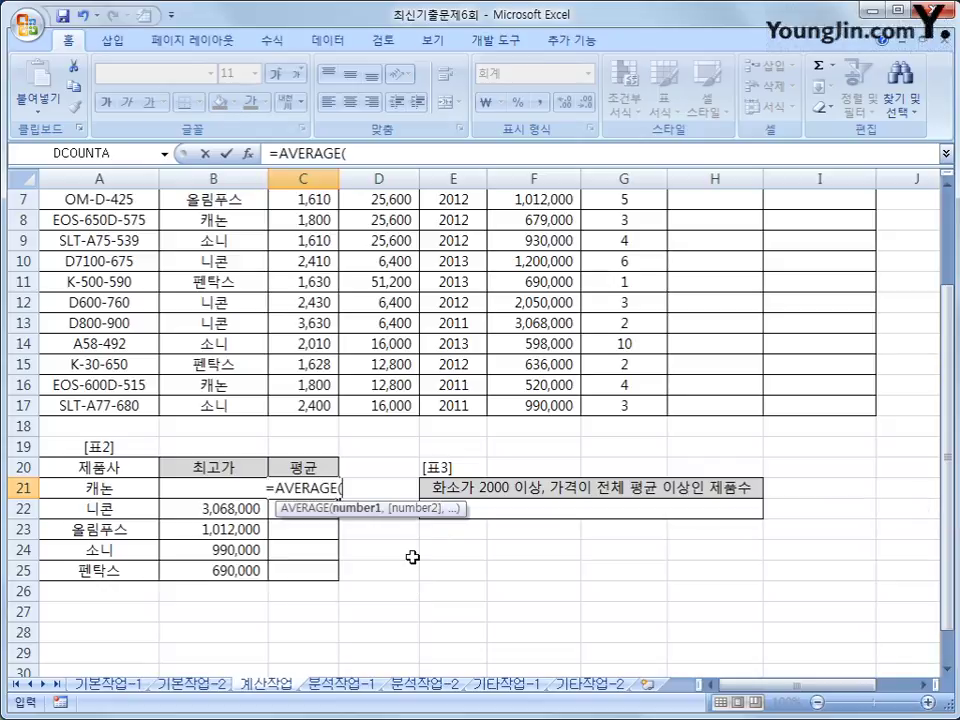
pyautogui.write('if(')
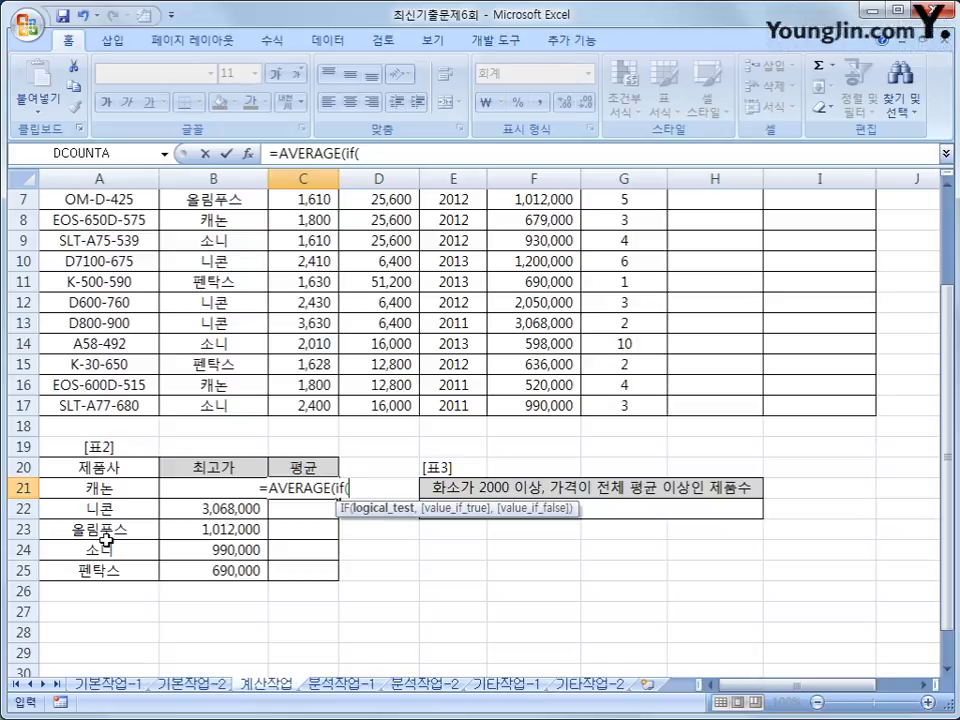
pyautogui.write('(')
pyautogui.scroll(2, 100, 500)
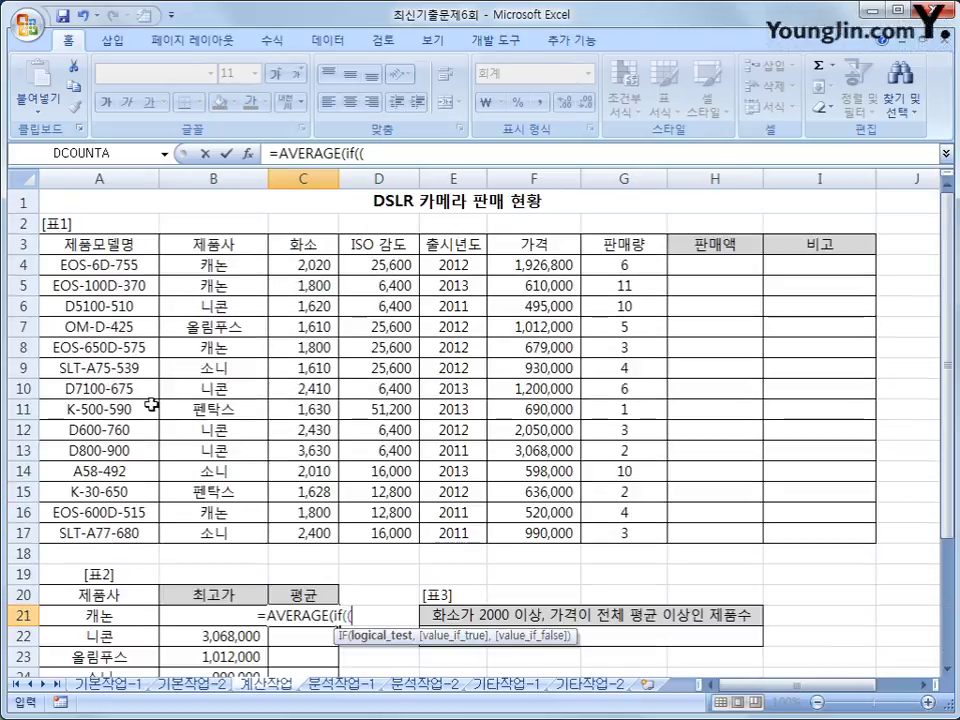
pyautogui.moveTo(191, 262); pyautogui.dragTo(229, 535)
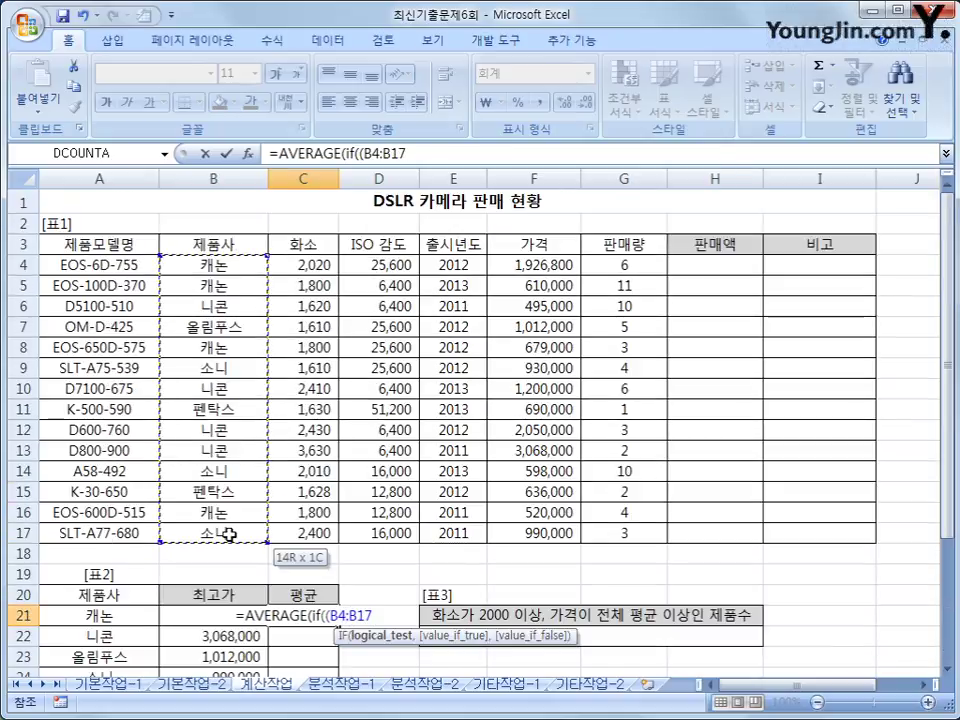
pyautogui.press('F4')
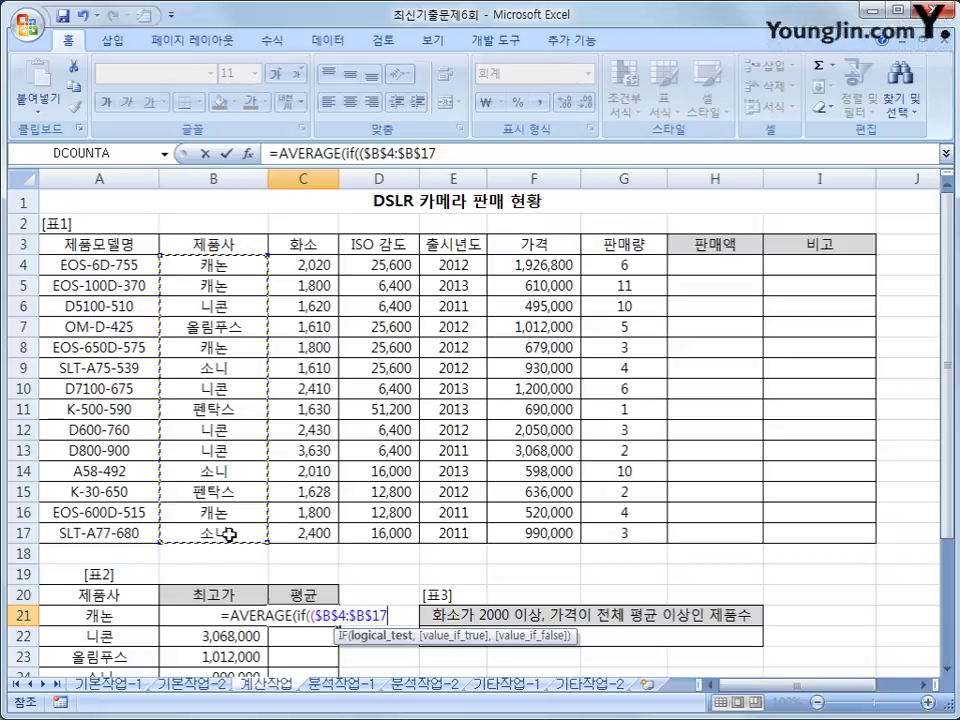
pyautogui.write('=')
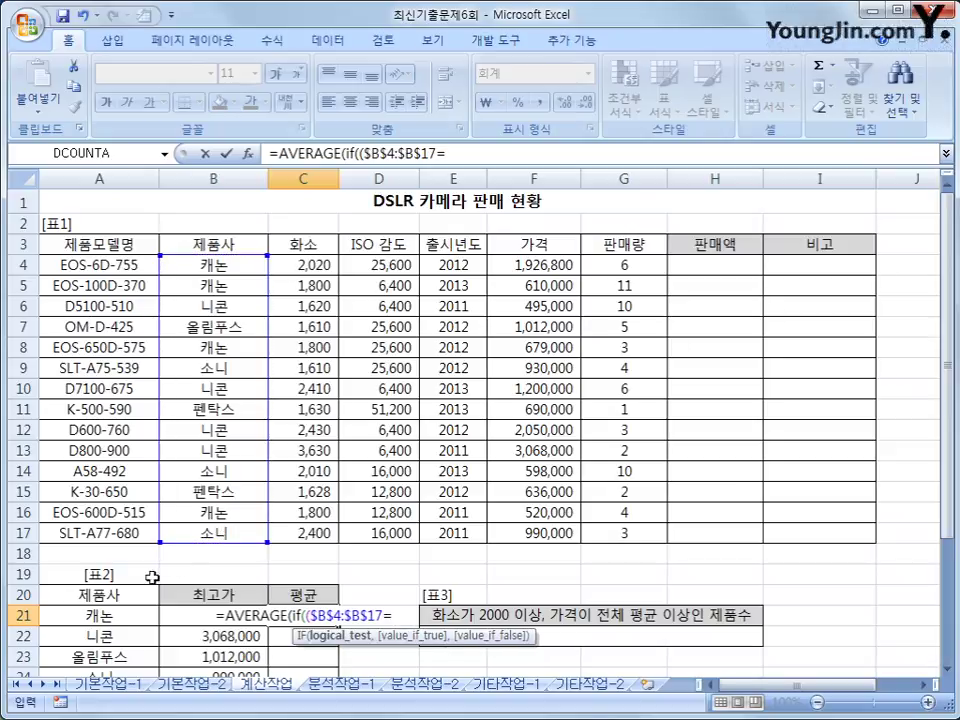
pyautogui.click(120, 616)
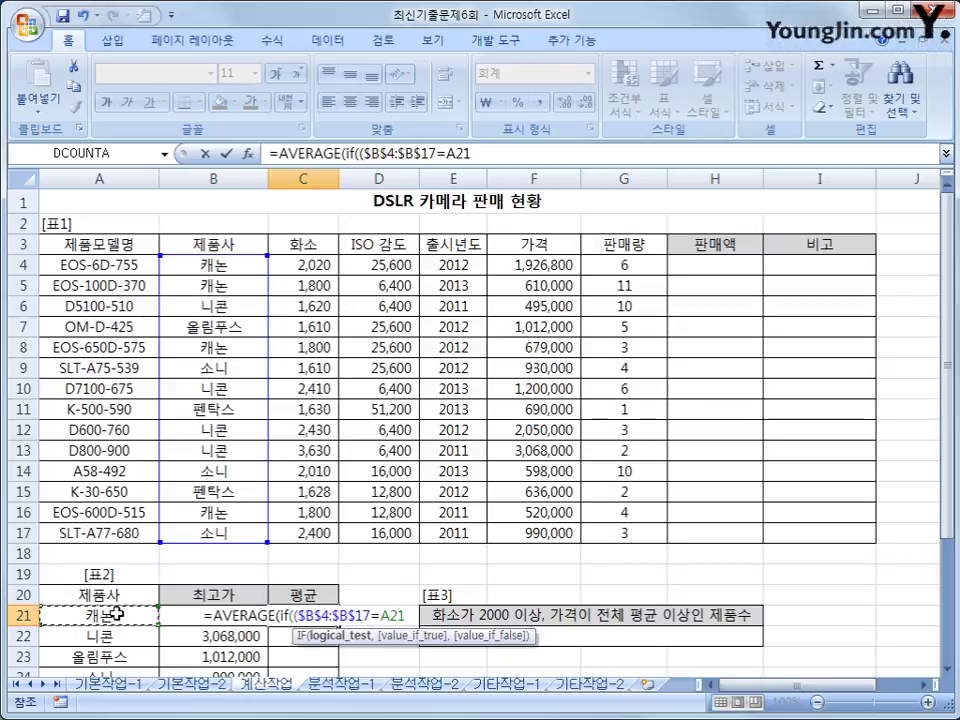
pyautogui.write(')*')
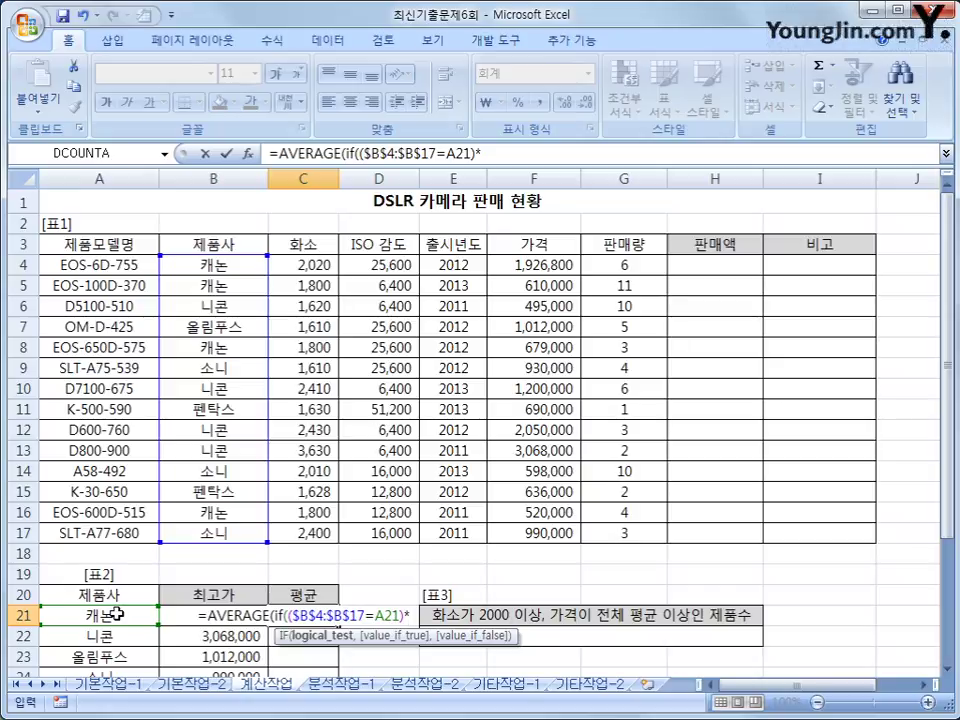
# Add the lower price limit ($F$4:$F$17>=500000) as the second multiplied condition of the IF
pyautogui.write('(')
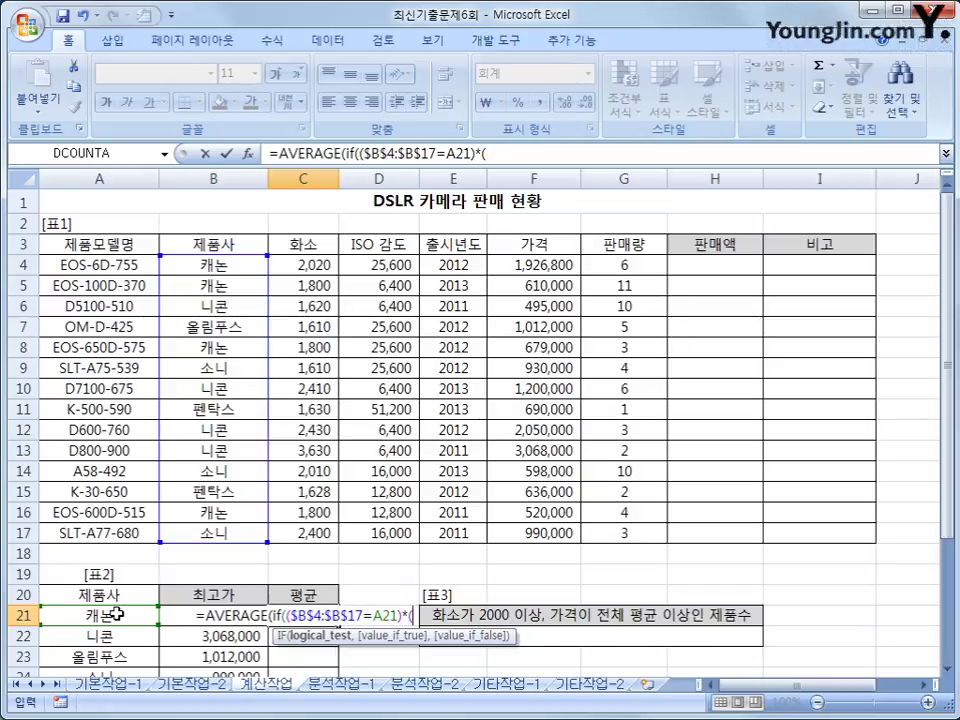
pyautogui.moveTo(547, 263); pyautogui.dragTo(540, 527)
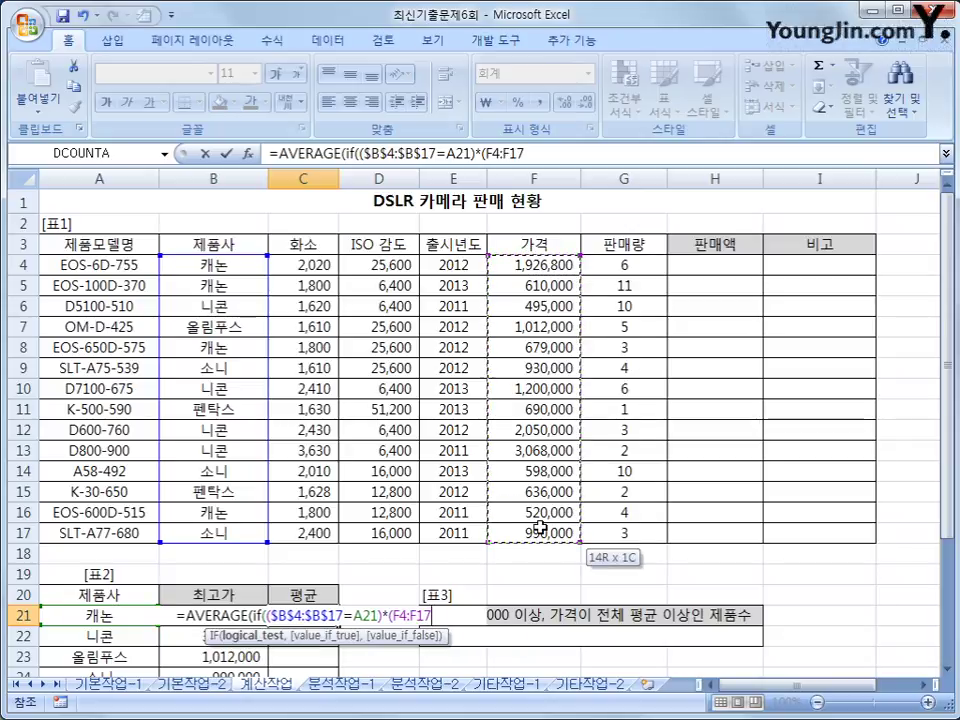
pyautogui.press('F4')
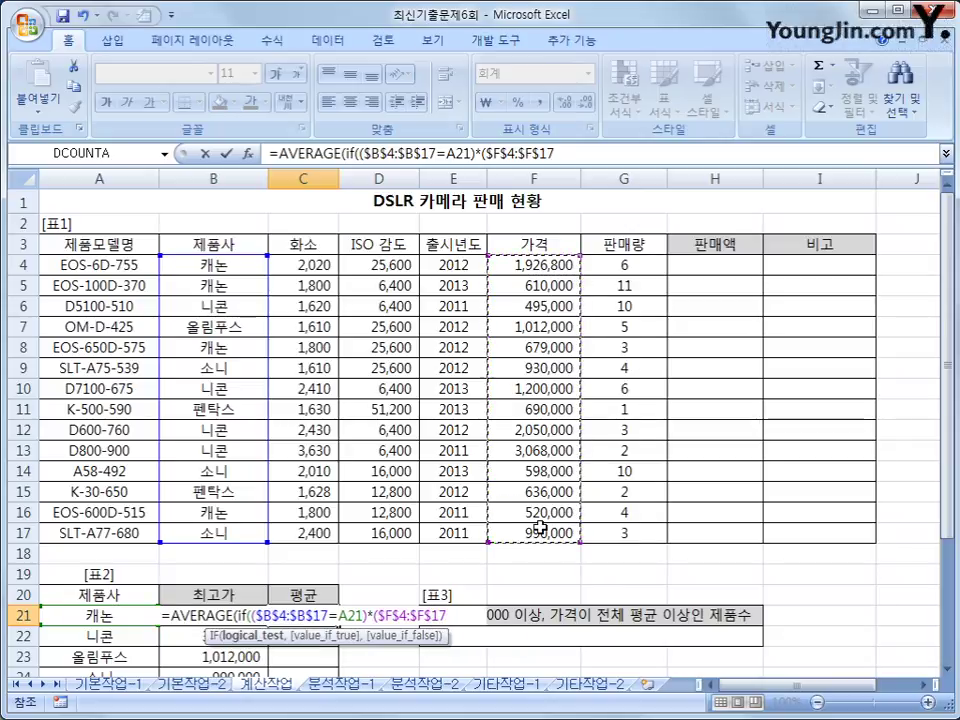
pyautogui.write('>=')
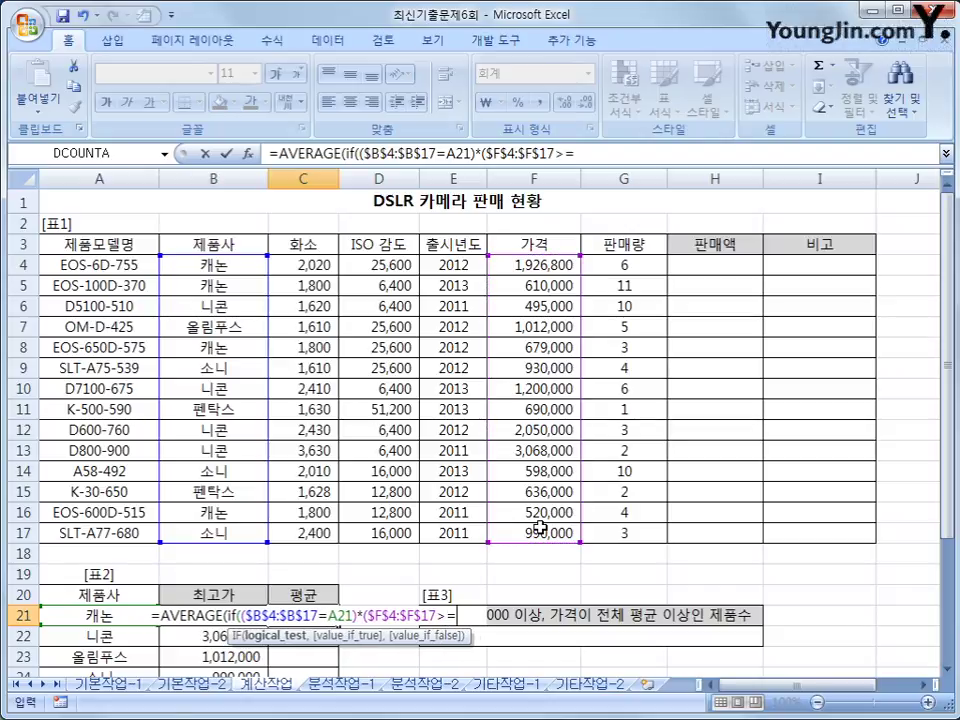
pyautogui.write('500')
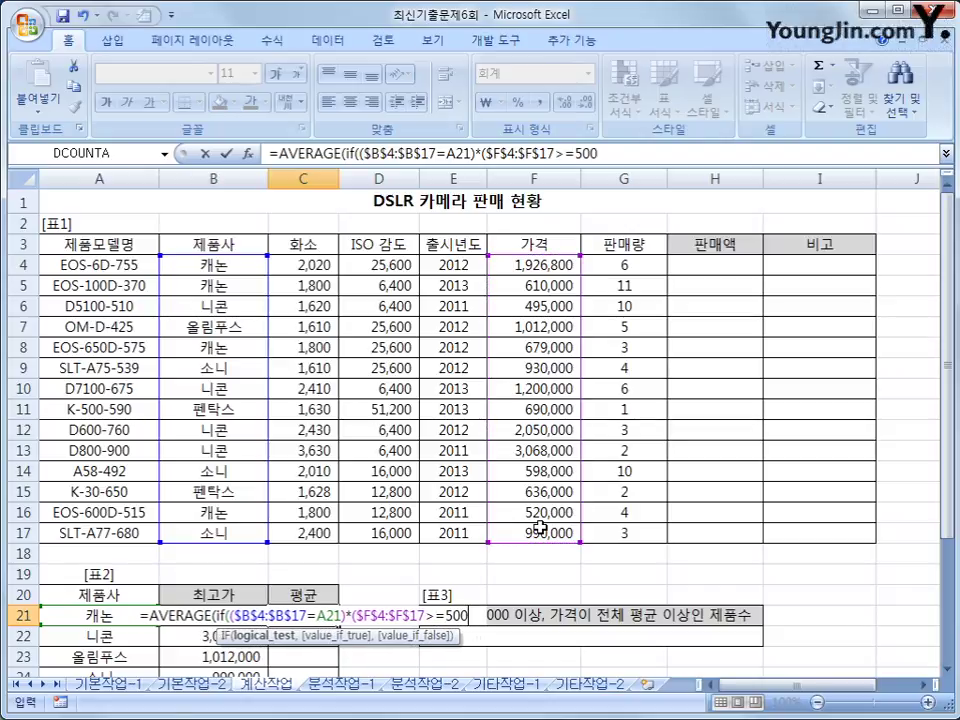
pyautogui.write('000)*')
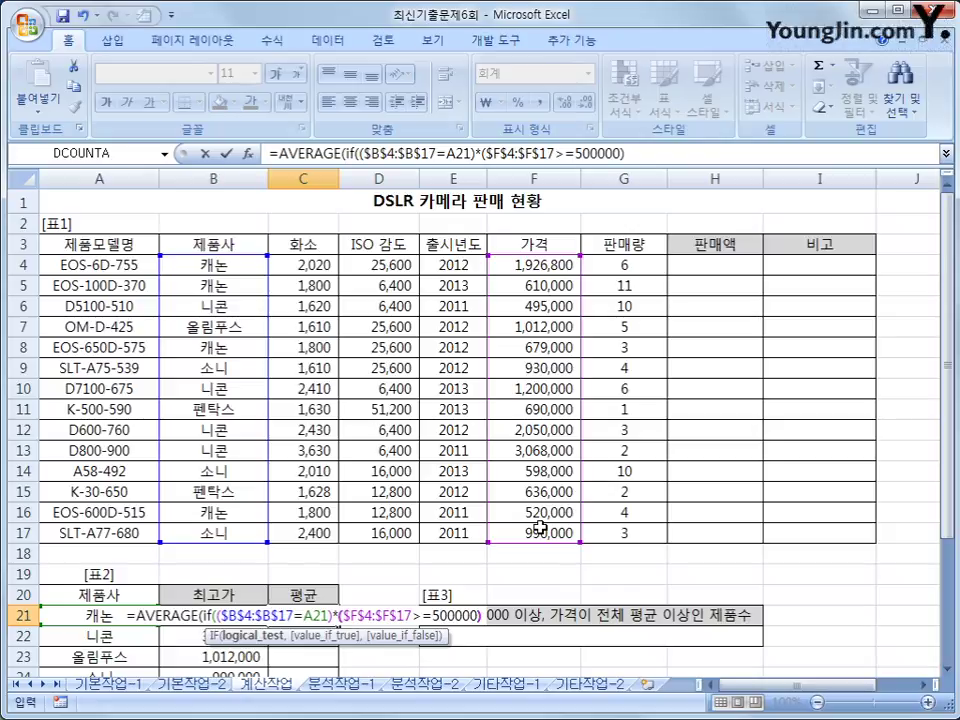
# Add the upper price limit ($F$4:$F$17<=2000000) as the third multiplied condition and change the 500000 condition's operator to >
pyautogui.write('(')
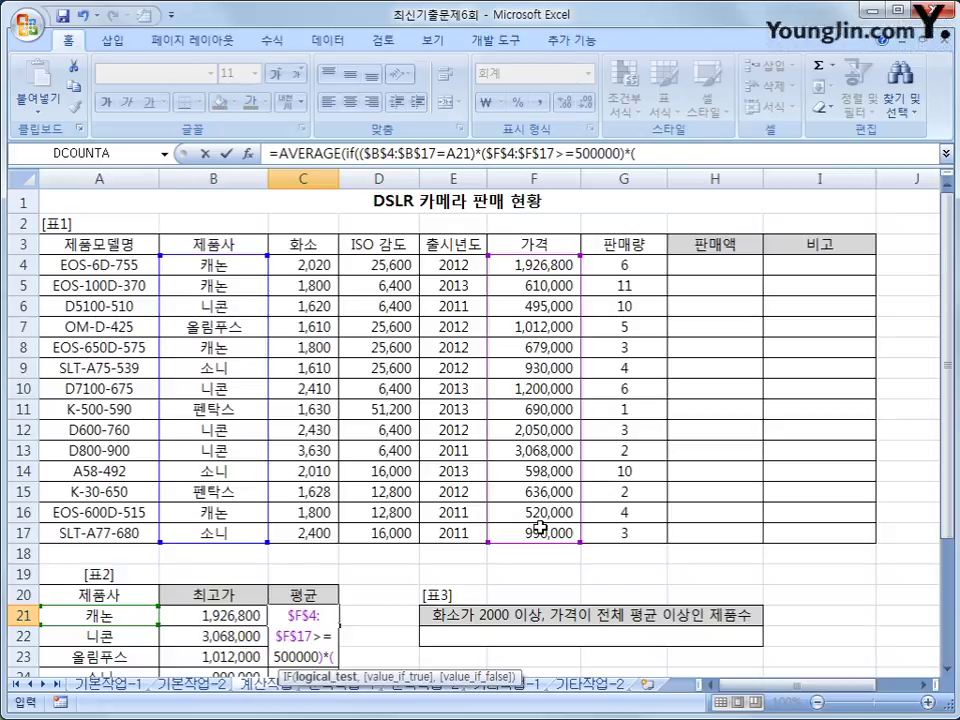
pyautogui.moveTo(551, 264); pyautogui.dragTo(549, 527)
pyautogui.press('F4')
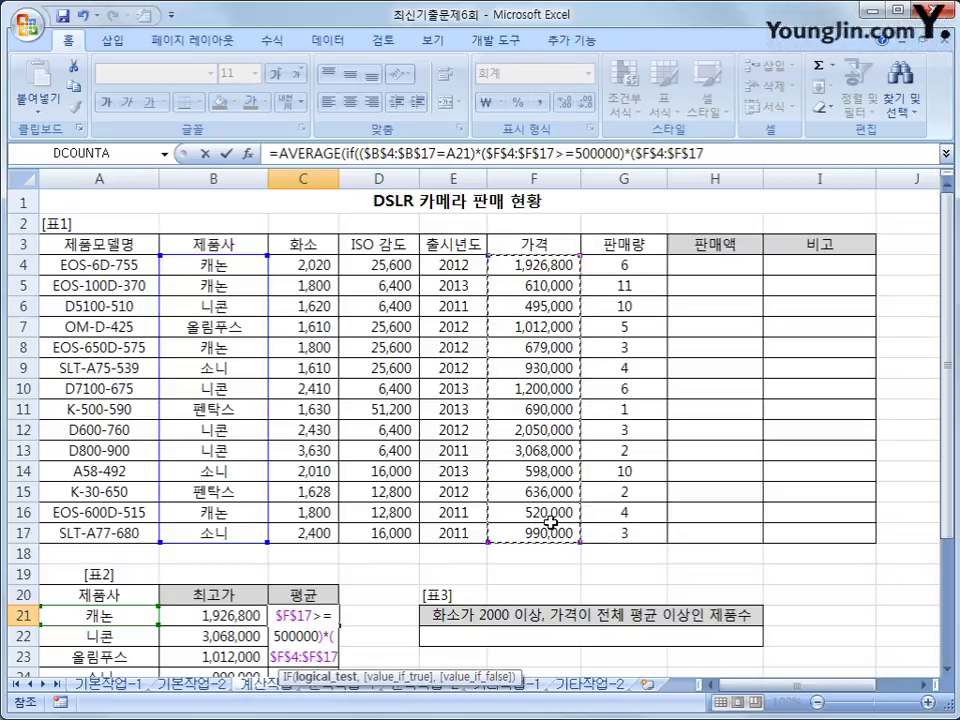
pyautogui.scroll(-1, 587, 516)
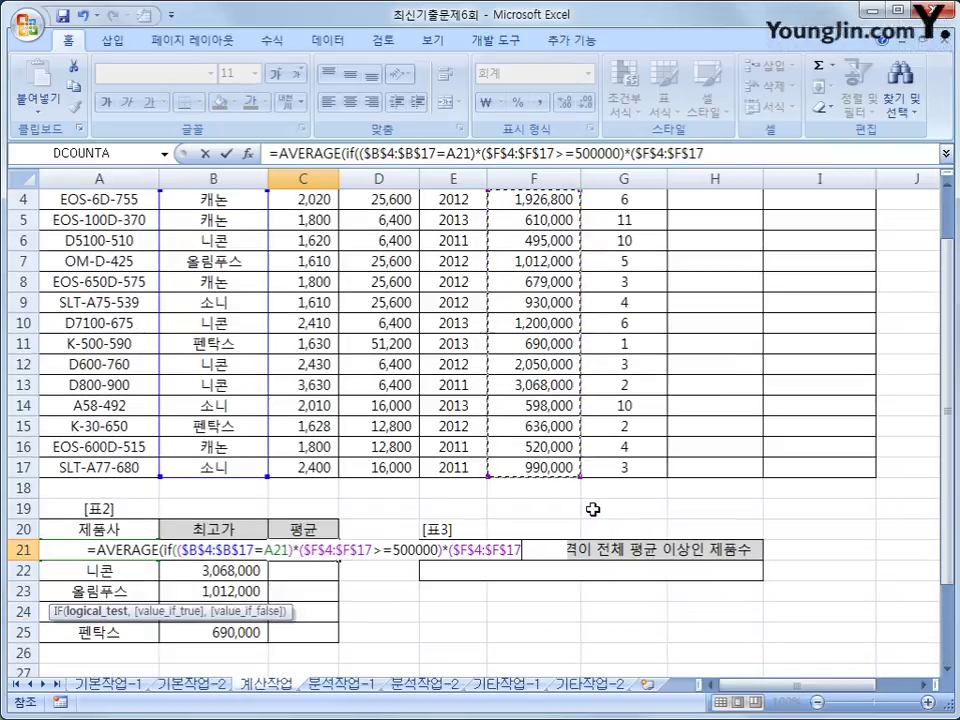
pyautogui.write('<')
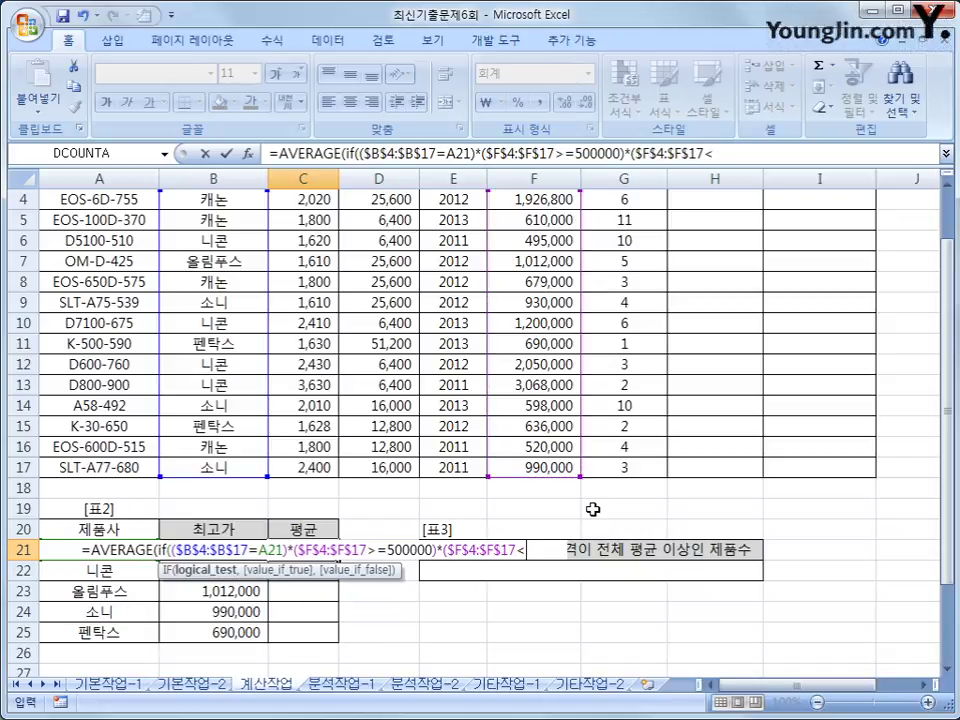
pyautogui.click(381, 549)
pyautogui.press('BackSpace')
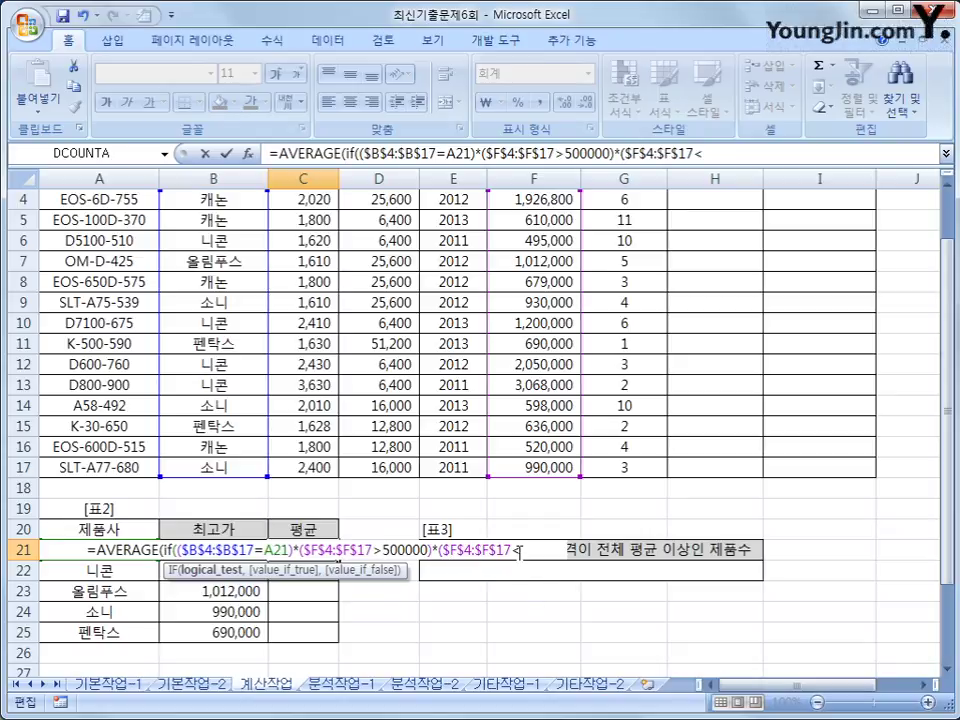
pyautogui.write('=2000')
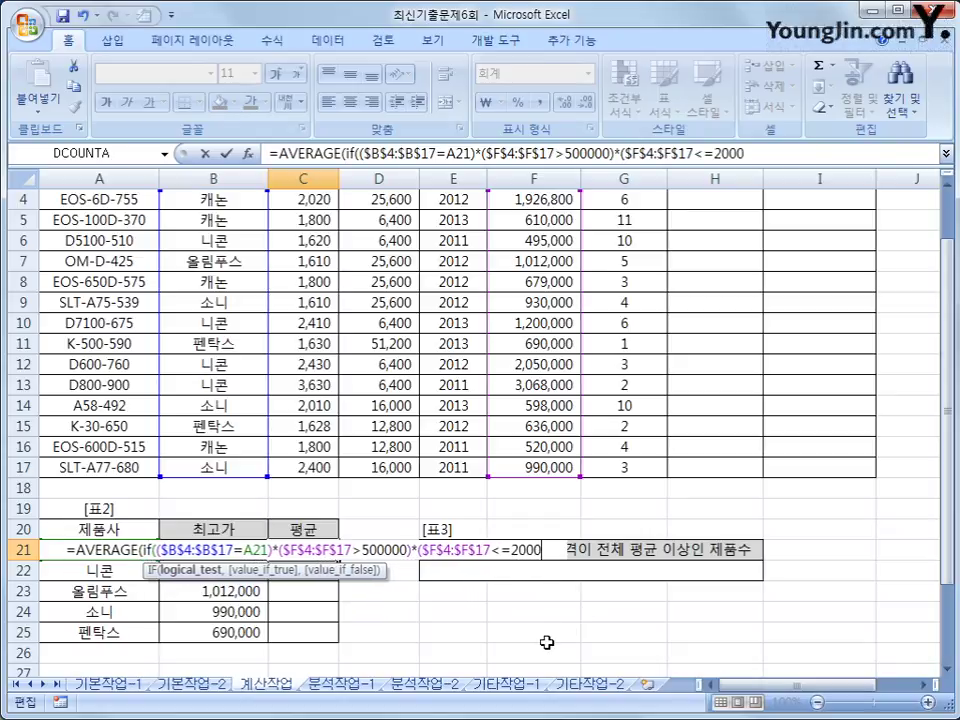
pyautogui.write('000)')
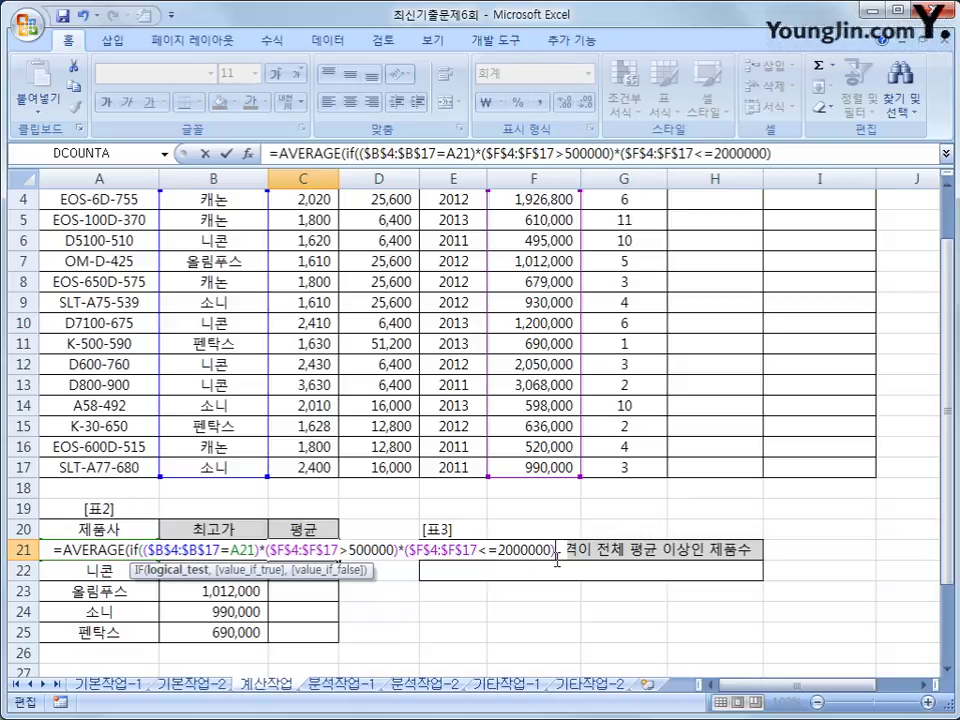
# Set $F$4:$F$17 as the IF's true value, close the AVERAGE formula and enter it as an array formula
pyautogui.write(',')
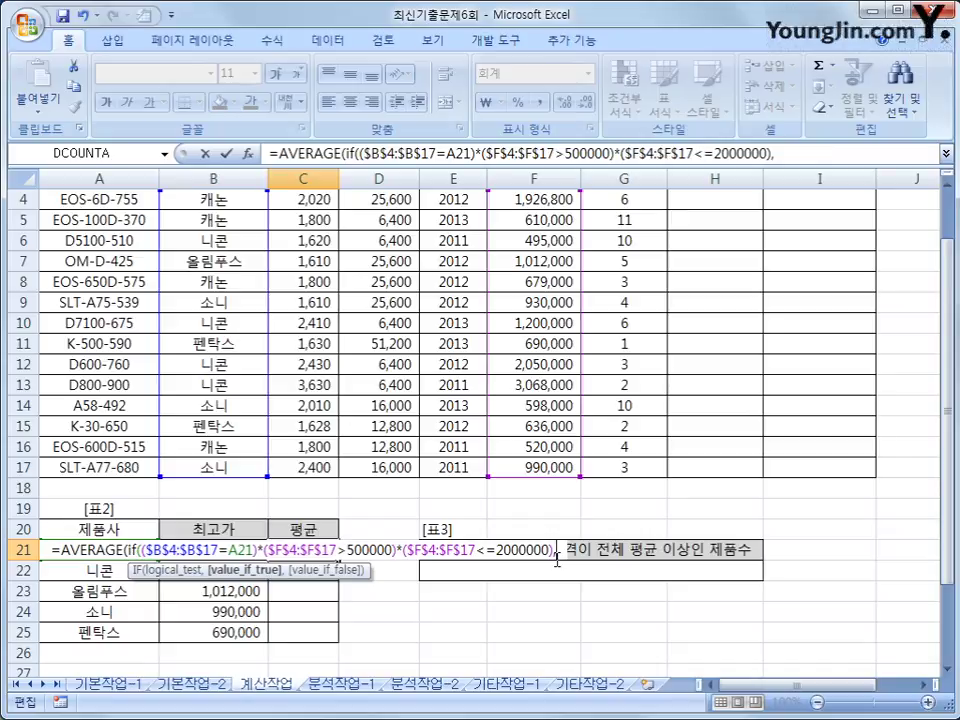
pyautogui.scroll(1, 555, 558)
pyautogui.moveTo(533, 263); pyautogui.dragTo(537, 533)
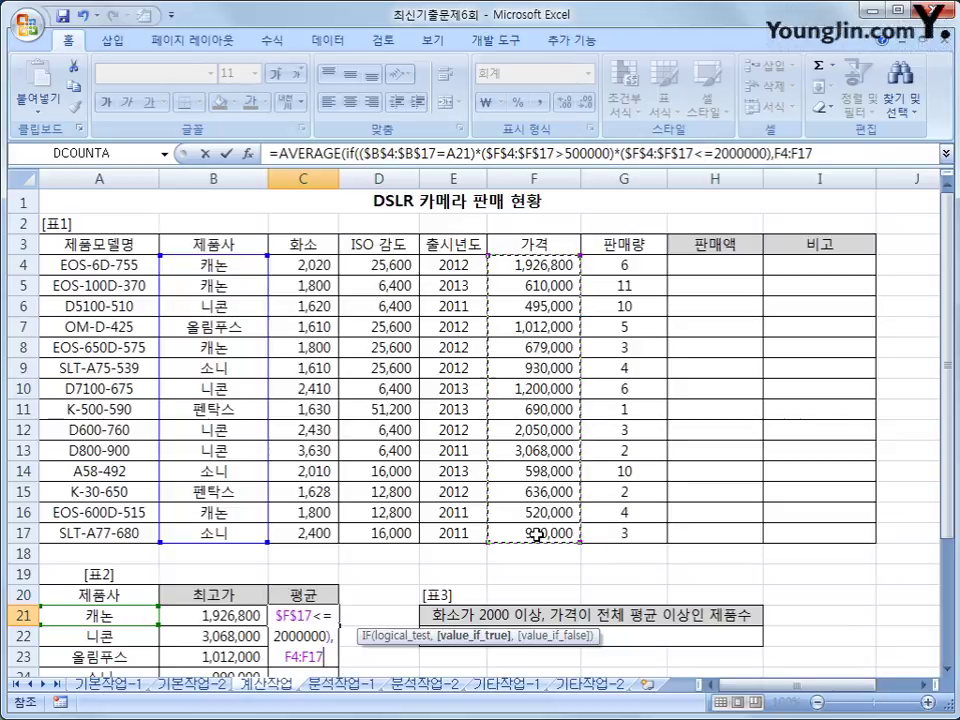
pyautogui.press('F4')
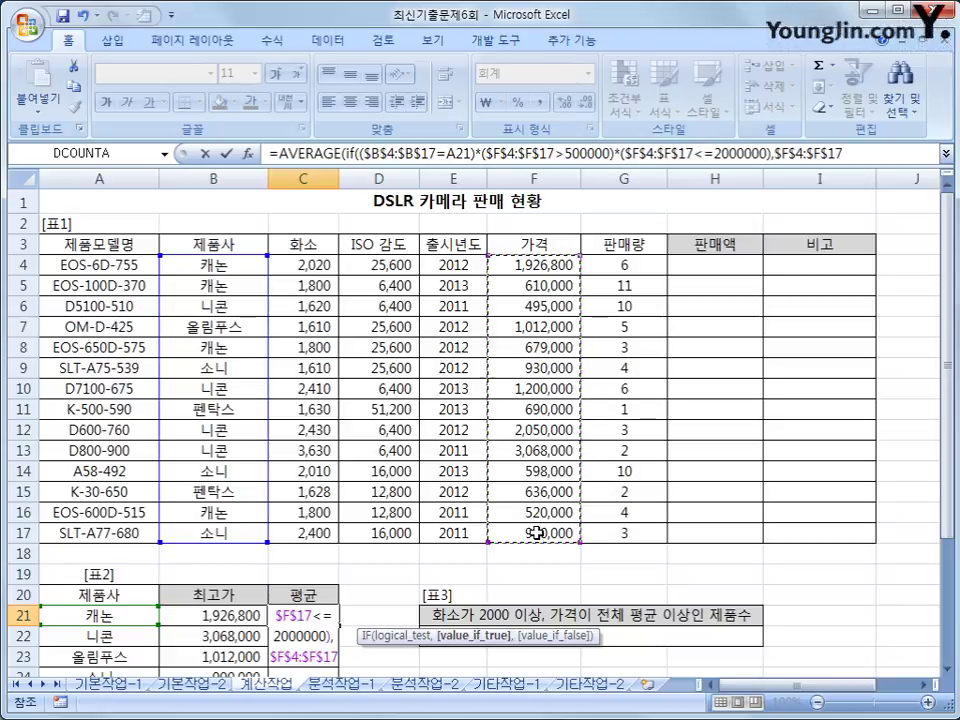
pyautogui.write(')')
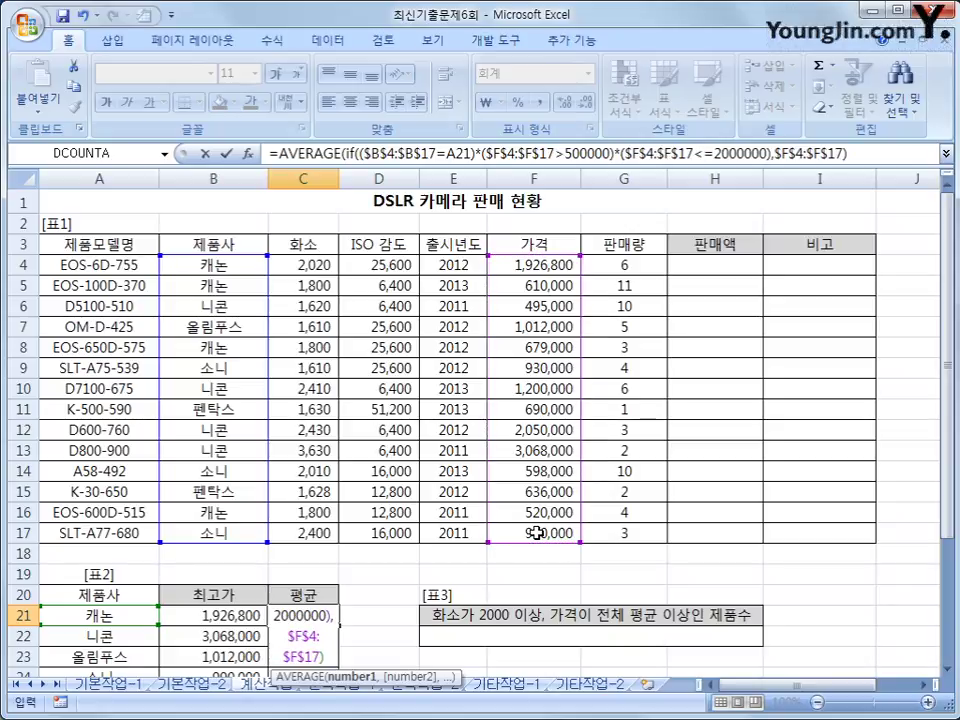
pyautogui.write(')')
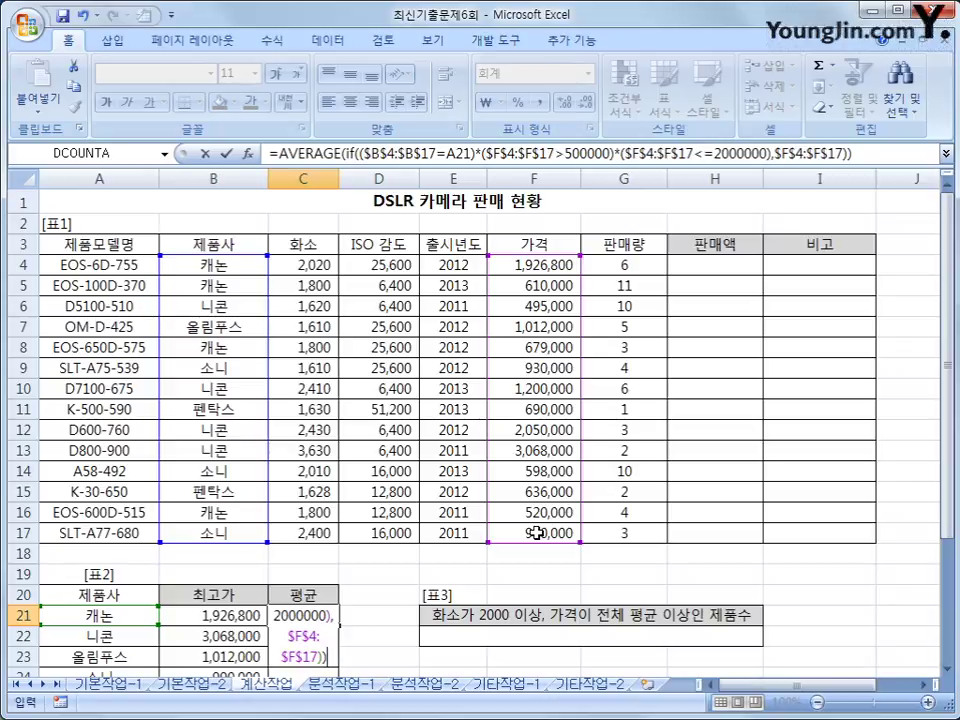
pyautogui.hotkey('ctrl', 'shift', 'Return')
# Fill the 평균 array formula from C21 down to C25 and widen column C to fit the values
pyautogui.scroll(-2, 537, 533)
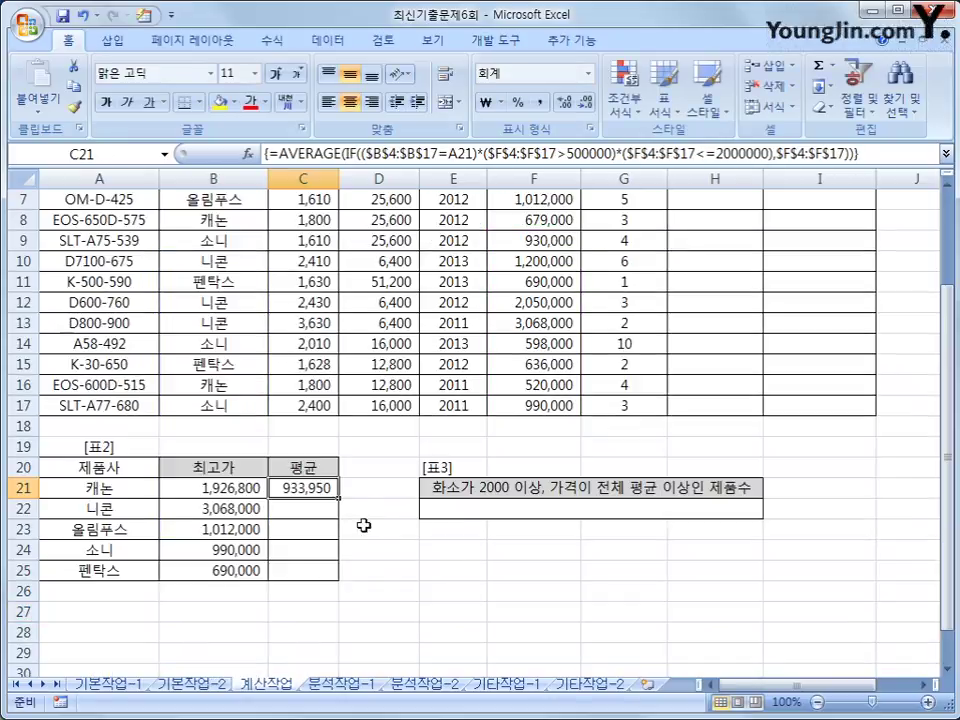
pyautogui.moveTo(338, 497); pyautogui.dragTo(339, 581)
pyautogui.click(315, 569)
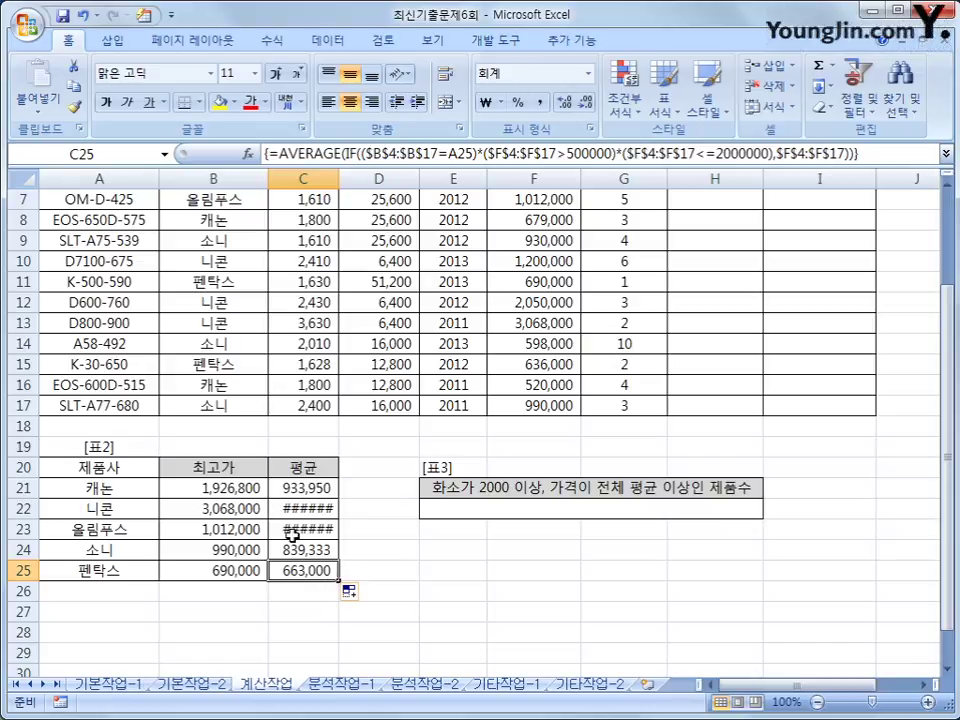
pyautogui.moveTo(340, 188); pyautogui.dragTo(351, 188)
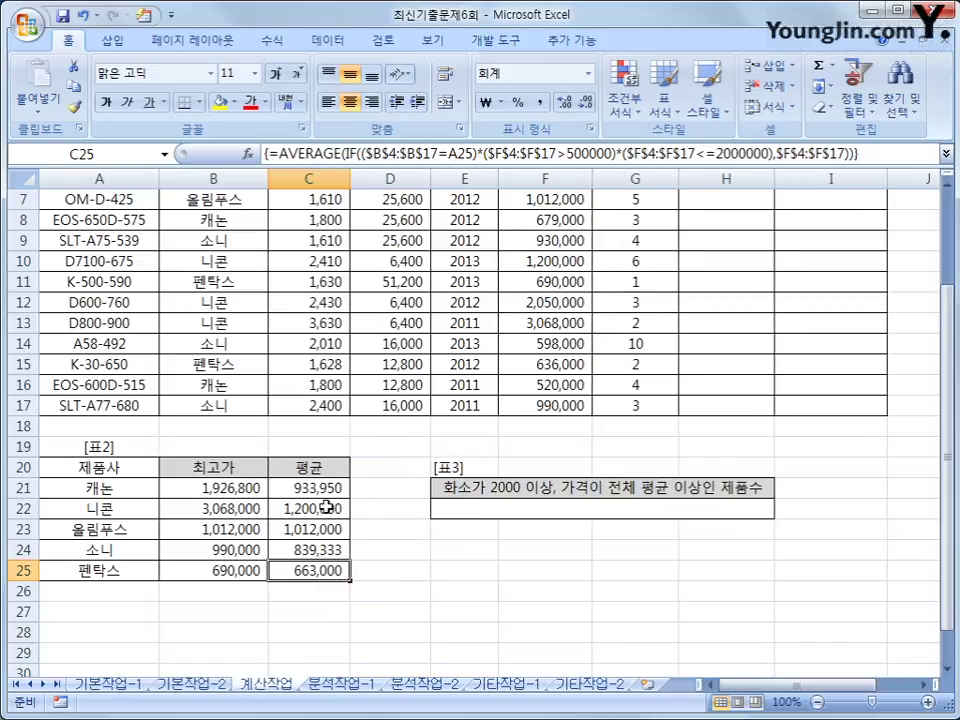
pyautogui.click(305, 488)
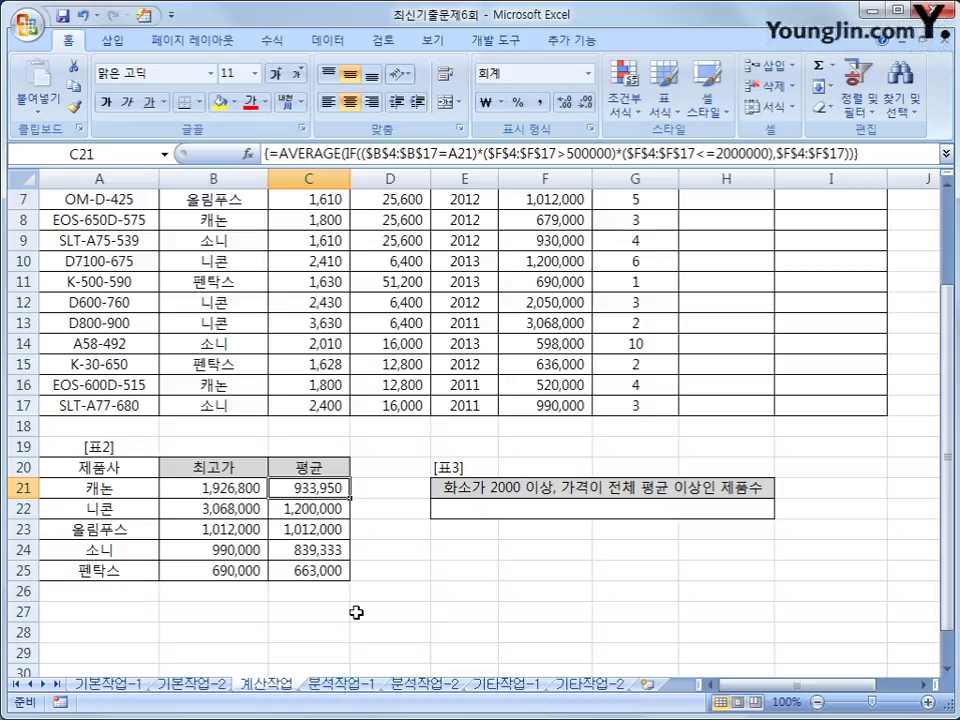
# Select H4 under 판매액, switch to the Visual Basic editor and insert a new standard module
pyautogui.scroll(2, 356, 612)
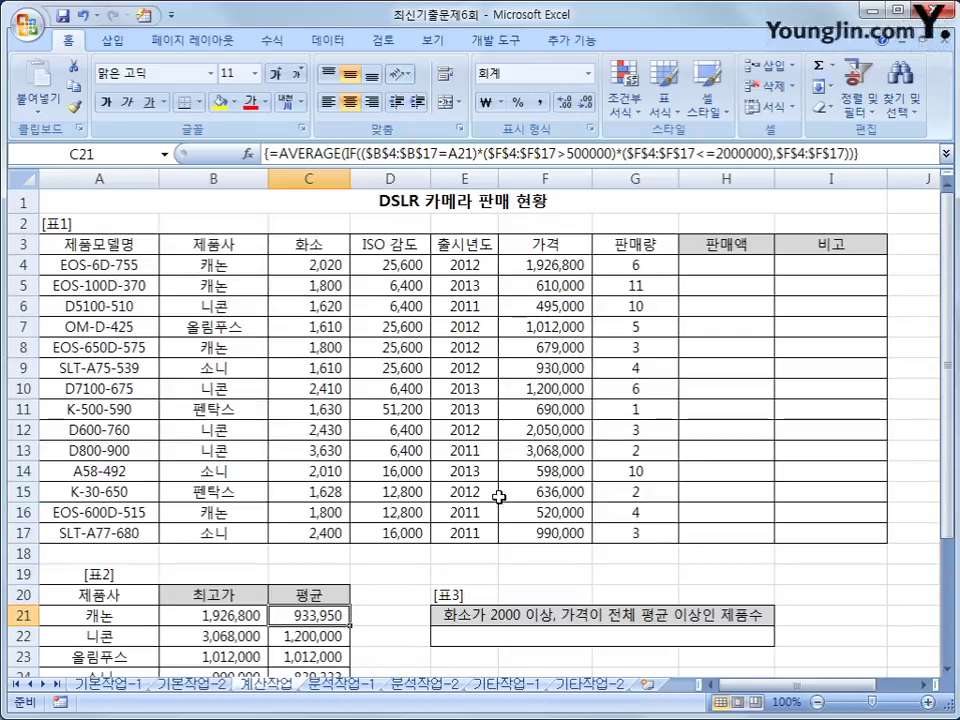
pyautogui.click(707, 264)
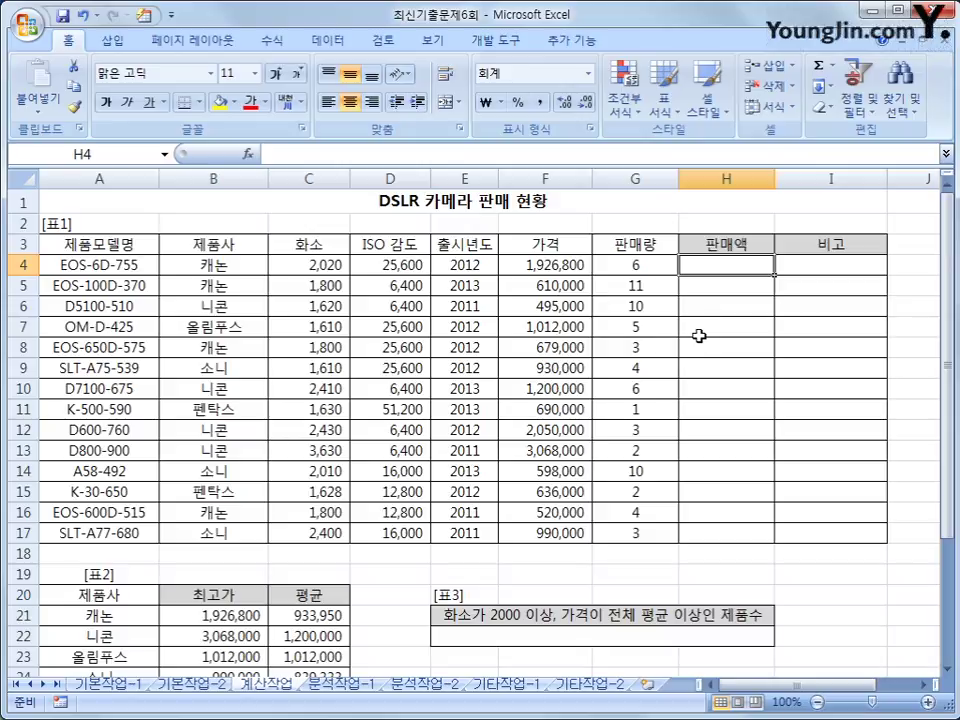
pyautogui.click(516, 41)
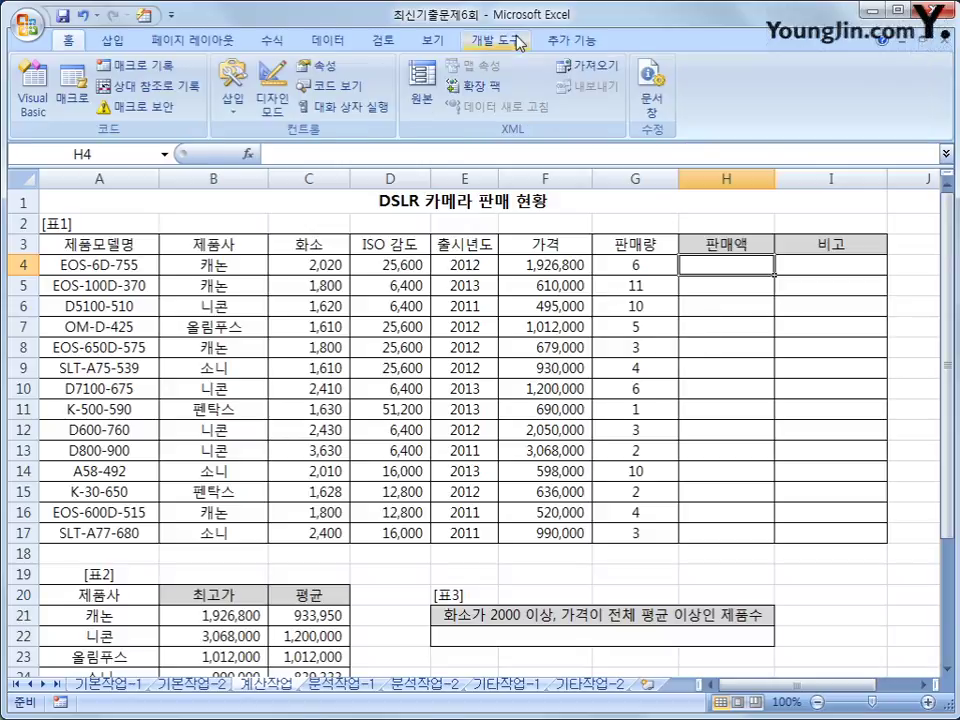
pyautogui.click(30, 100)
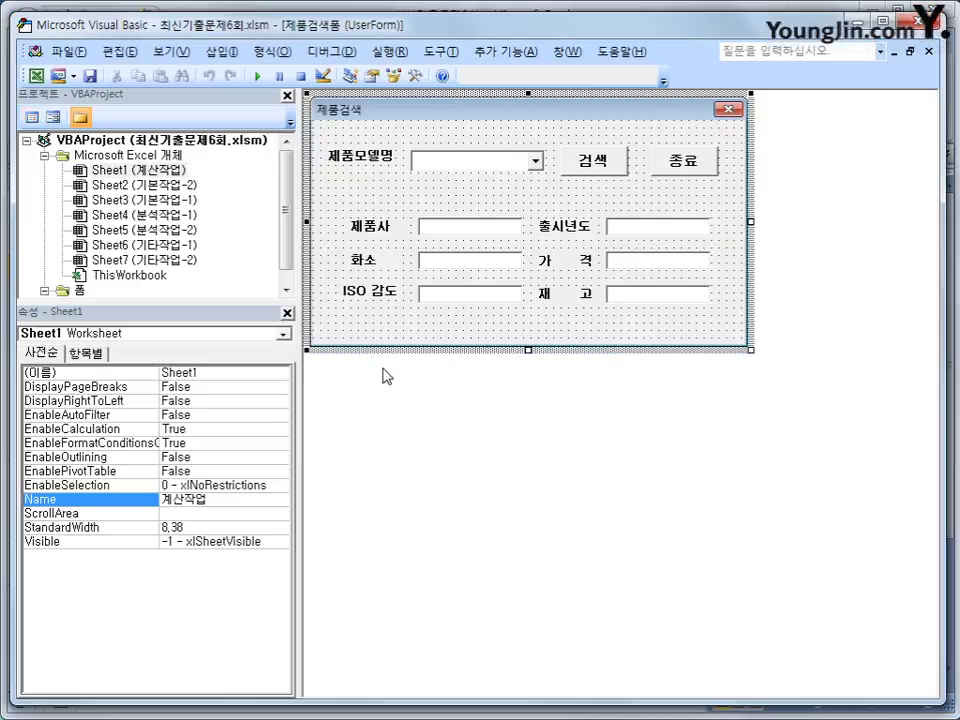
pyautogui.click(222, 51)
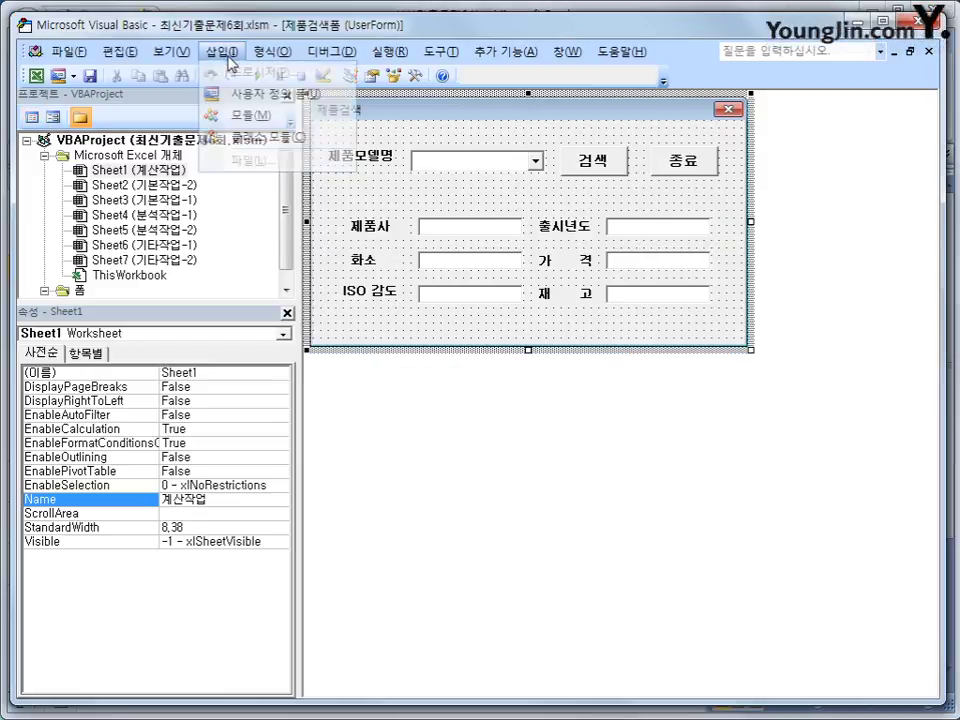
pyautogui.click(220, 118)
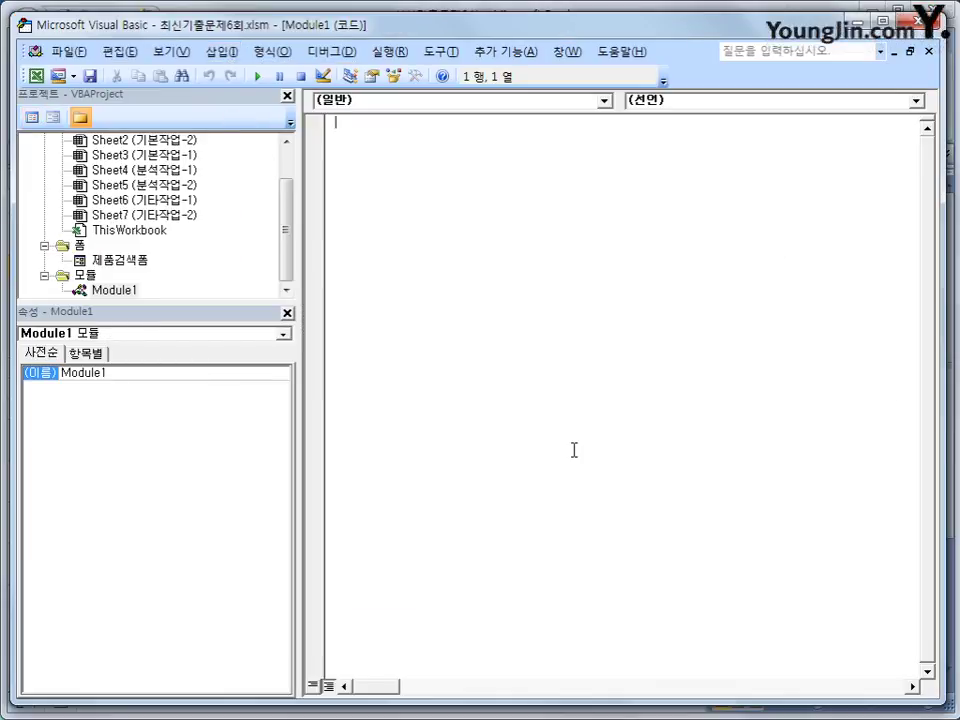
# Declare the public function fn판매액 with the arguments 판매량 and 가격
pyautogui.write('public function ')
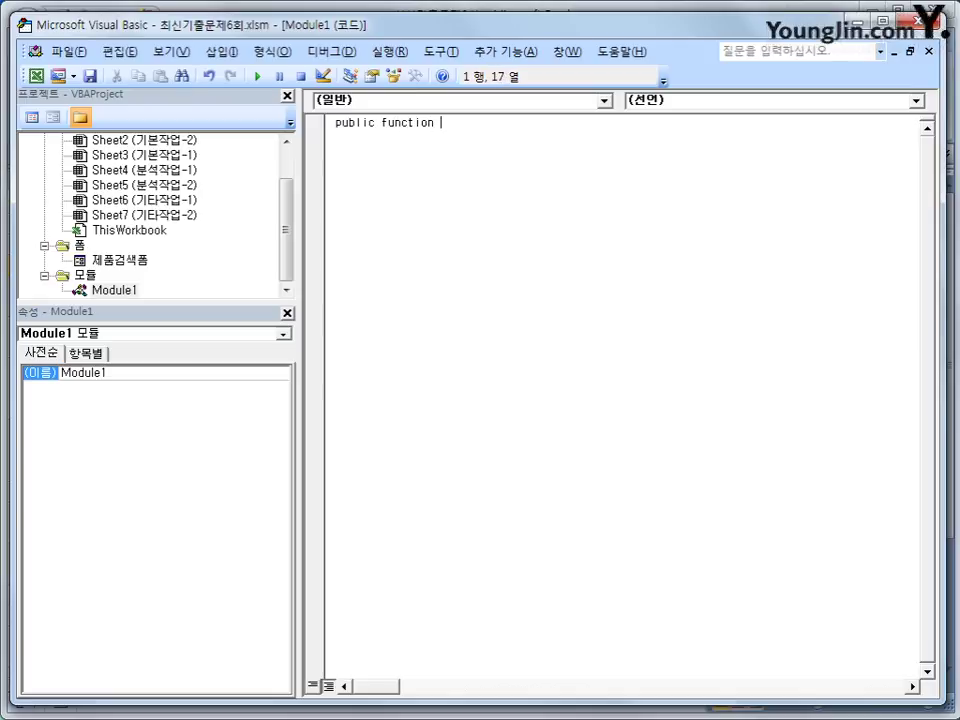
pyautogui.write('fn판매액(판')
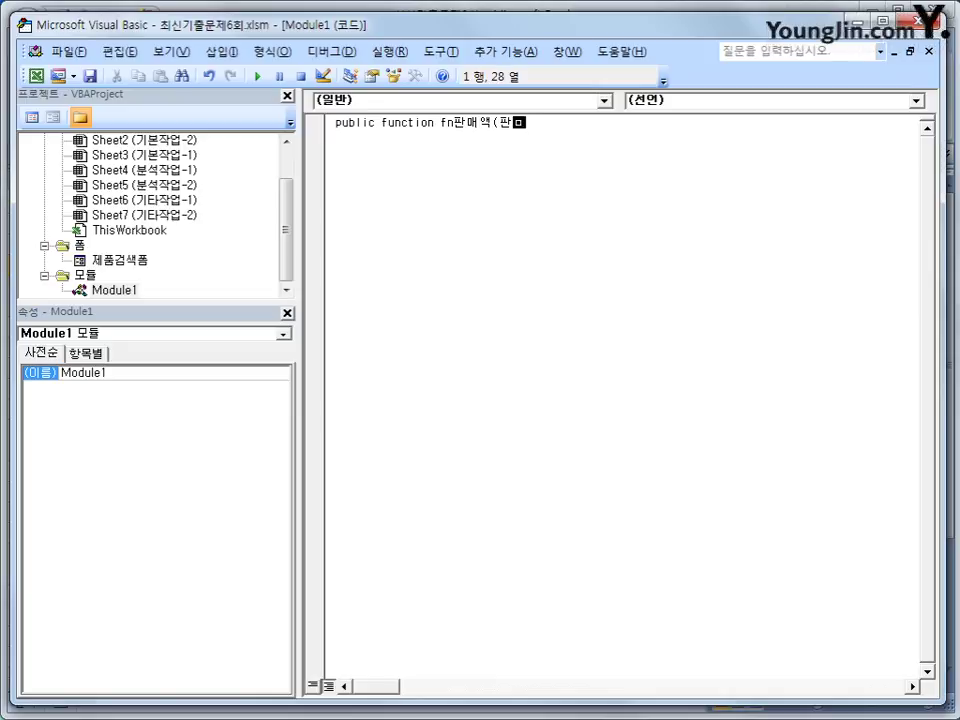
pyautogui.write('매량, 가격)')
pyautogui.press('Return')
pyautogui.press('Return')
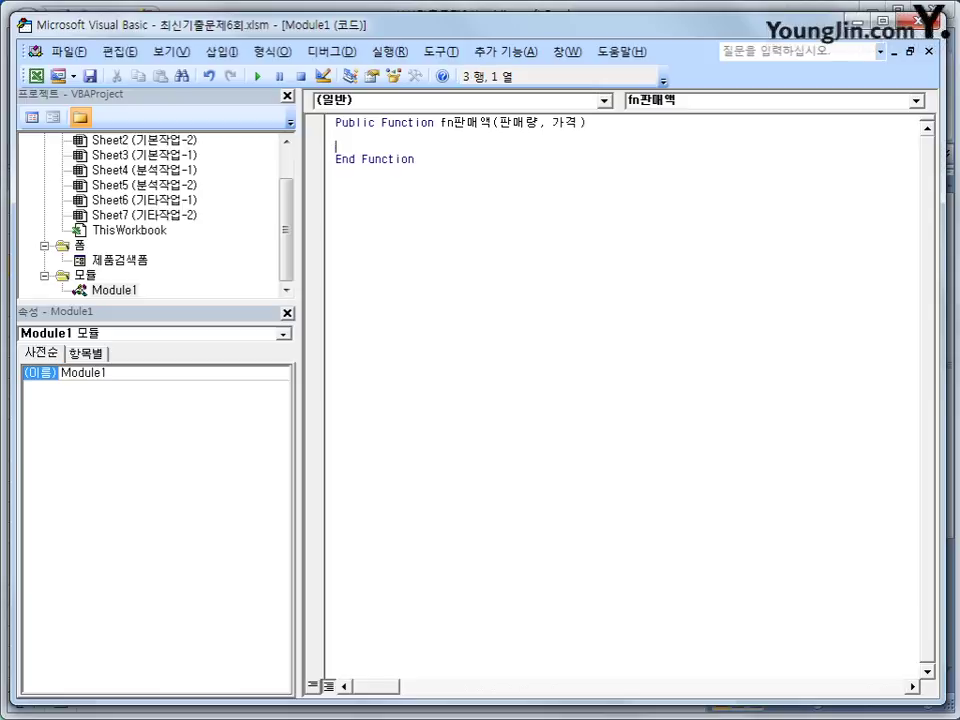
# Begin an indented If block in the function with the condition 판매량 >= 5
pyautogui.press('Tab')
pyautogui.write('if 판매량 ')
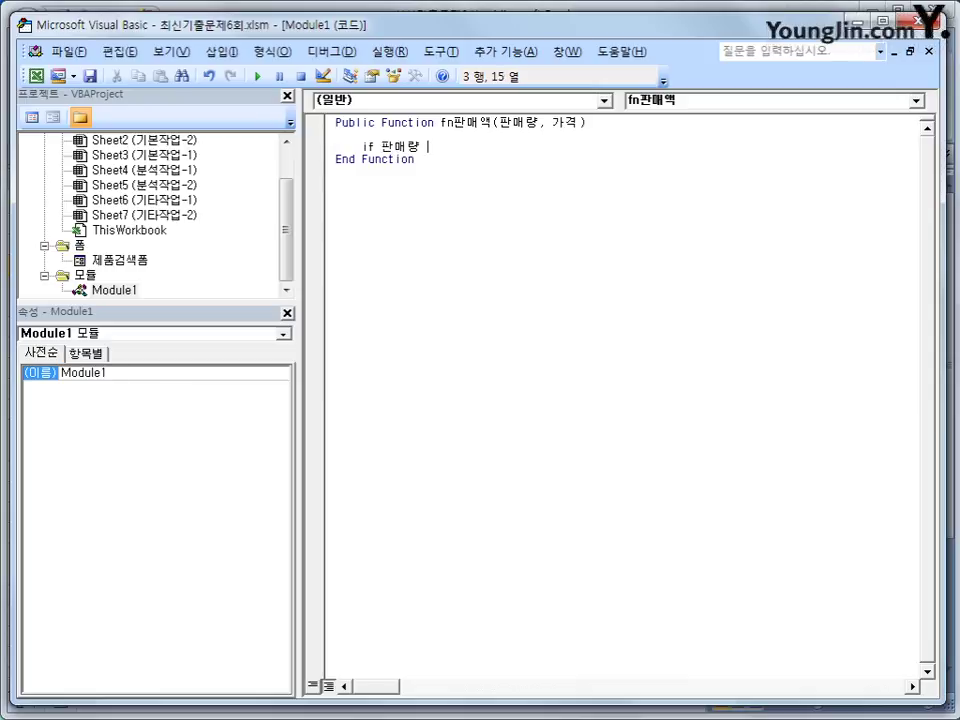
pyautogui.write('>=5 ㅅ')
pyautogui.press('Hangul')
pyautogui.write('then')
pyautogui.press('Return')
pyautogui.press('Tab')
# In the If branch, set fn판매액 to 판매량 * 가격 * 0.95
pyautogui.write('fn')
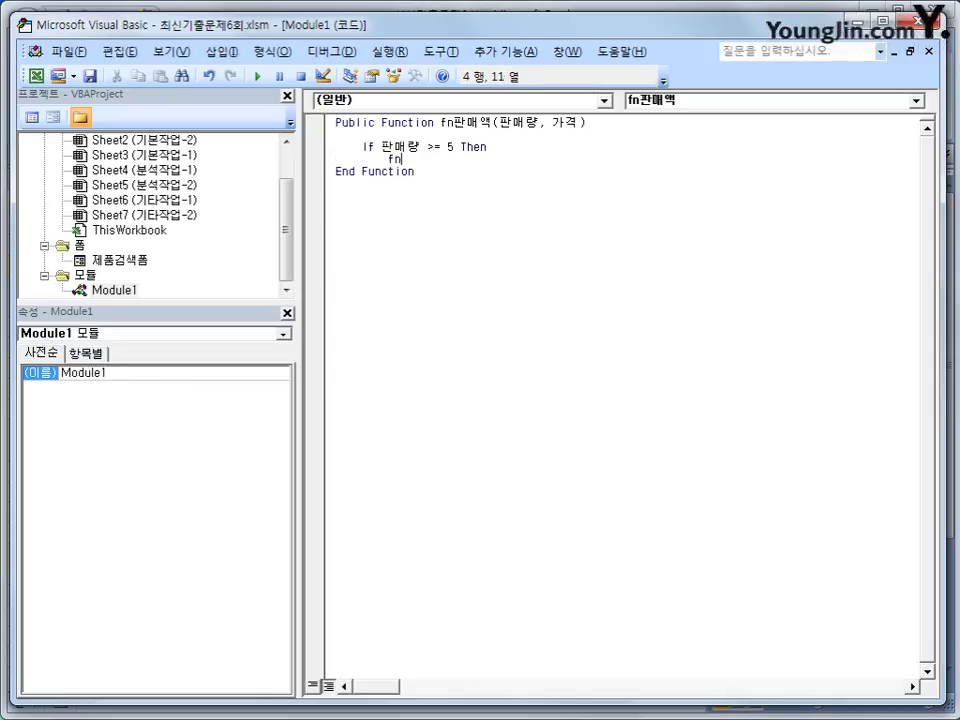
pyautogui.press('Hangul')
pyautogui.write('ㅍㅏㄴ매애')
pyautogui.write('ㄱ = ')
pyautogui.write('판매량 ')
pyautogui.write('*')
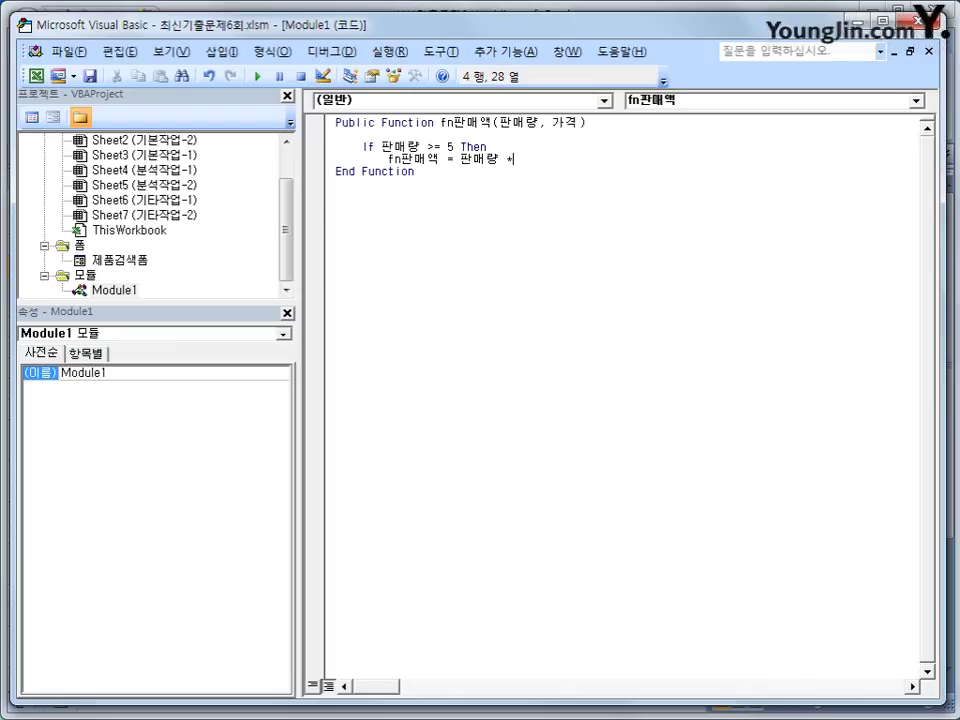
pyautogui.write(' 가격 *')
pyautogui.write('0.09')
pyautogui.press('BackSpace')
pyautogui.press('BackSpace')
pyautogui.write('95')
pyautogui.press('Return')
pyautogui.press('BackSpace')
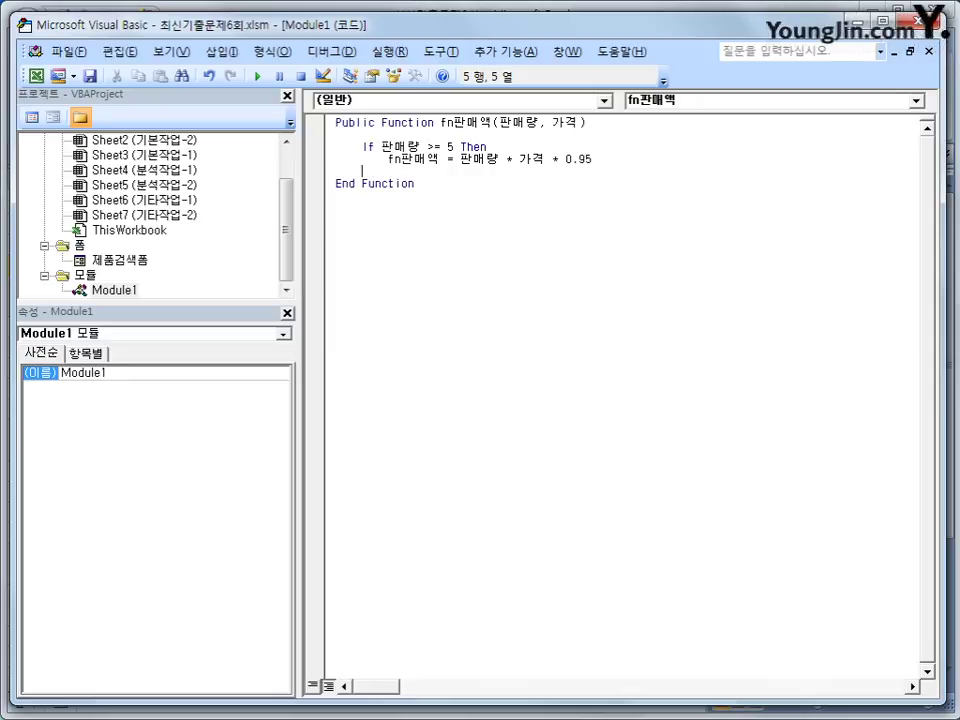
# Add an Else branch that sets fn판매액 to 판매량 * 가격 * 0.97
pyautogui.write('esl')
pyautogui.press('BackSpace')
pyautogui.press('BackSpace')
pyautogui.write('lse')
pyautogui.press('Return')
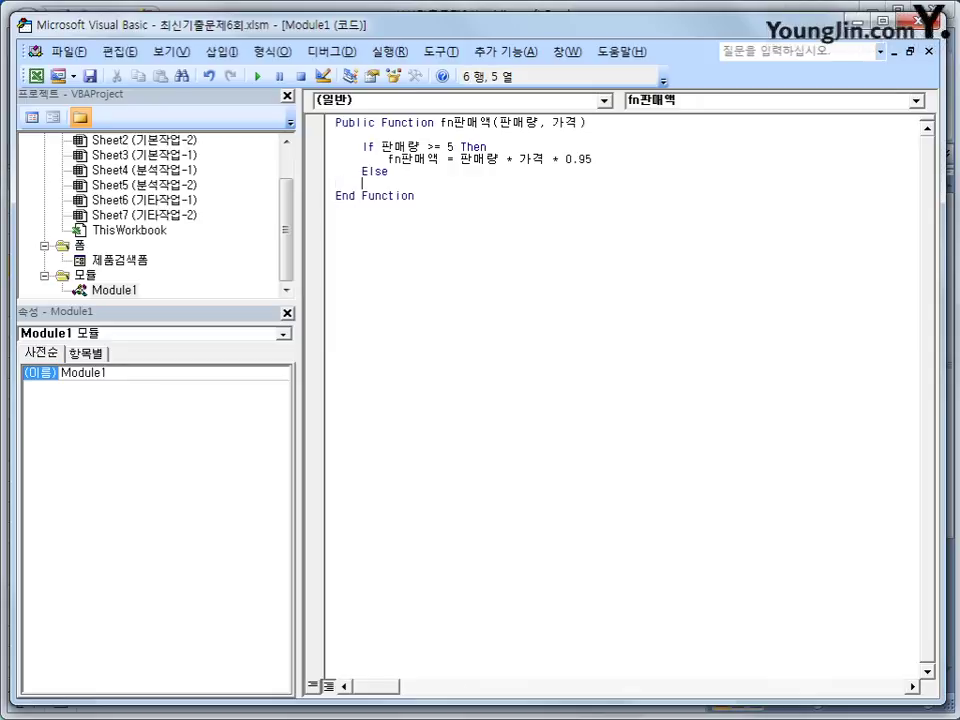
pyautogui.press('Tab')
pyautogui.write('fn판매액 = ')
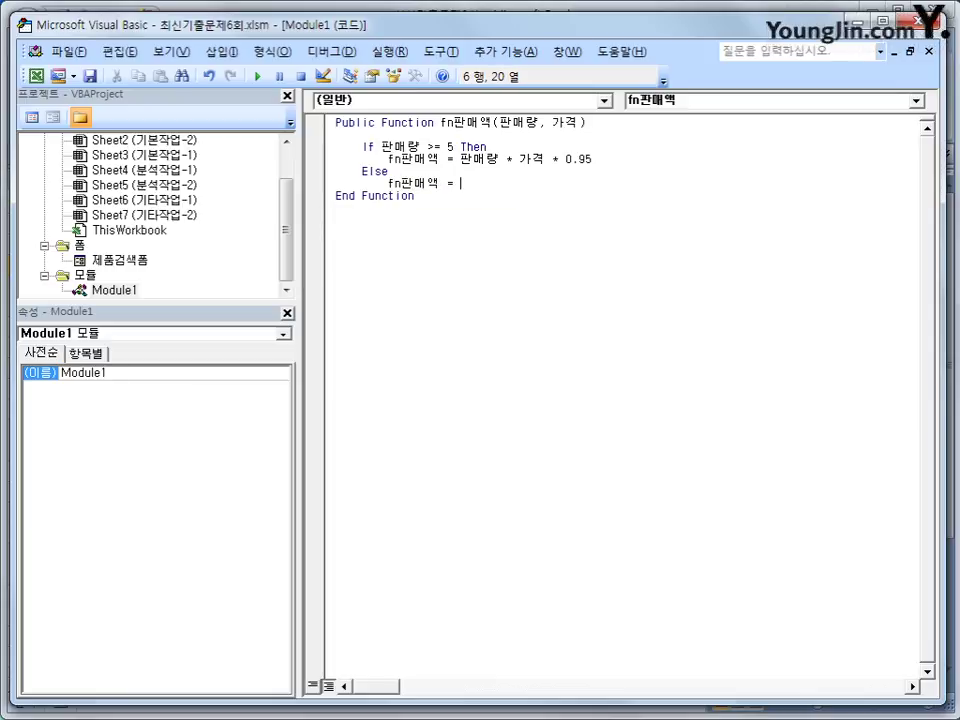
pyautogui.write('판매량 * 가겨')
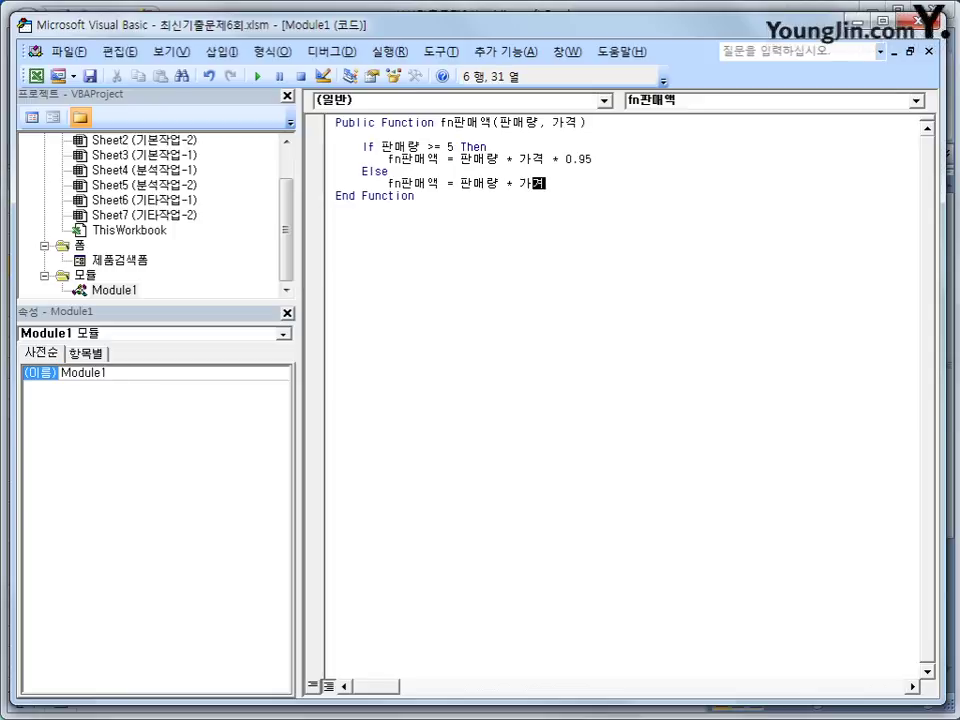
pyautogui.write('ㄱ * ')
pyautogui.write('0.')
pyautogui.write('97')
pyautogui.press('Return')
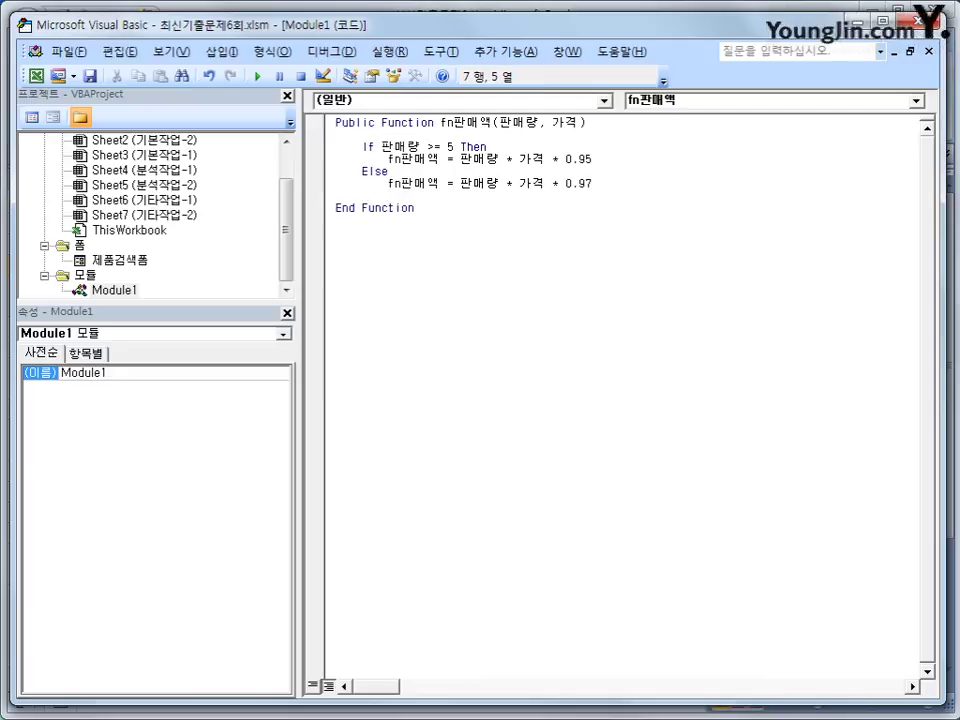
# Close the conditional block with End If and switch back to the Excel worksheet
pyautogui.write('end if')
pyautogui.press('Return')
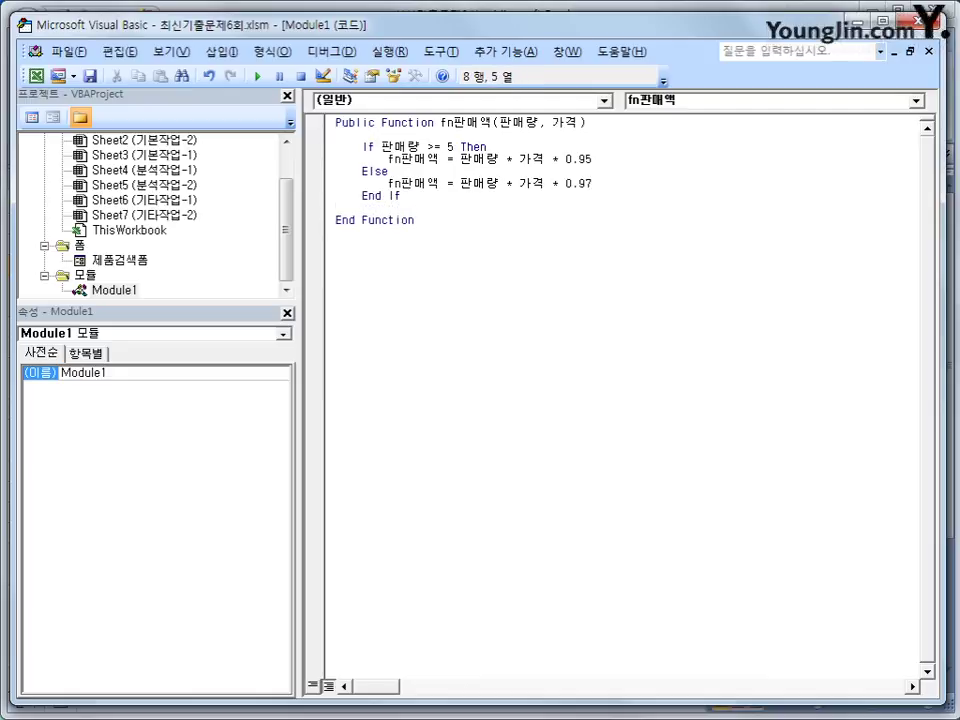
pyautogui.press('Up')
pyautogui.hotkey('alt', 'F11')
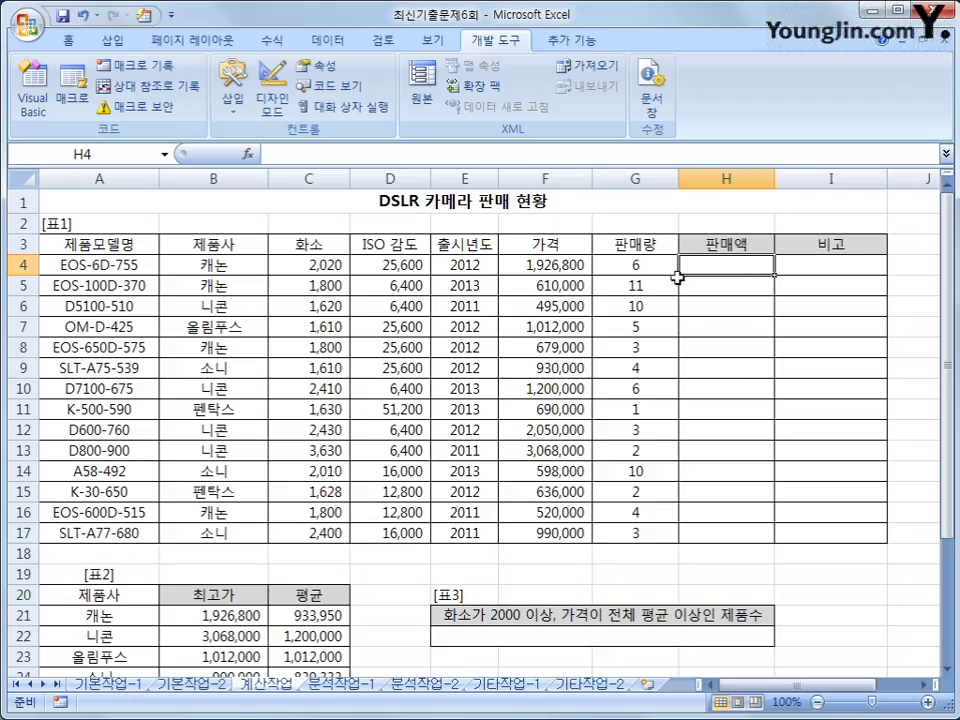
# Insert the user-defined function fn판매액 into cell H4
pyautogui.click(248, 154)
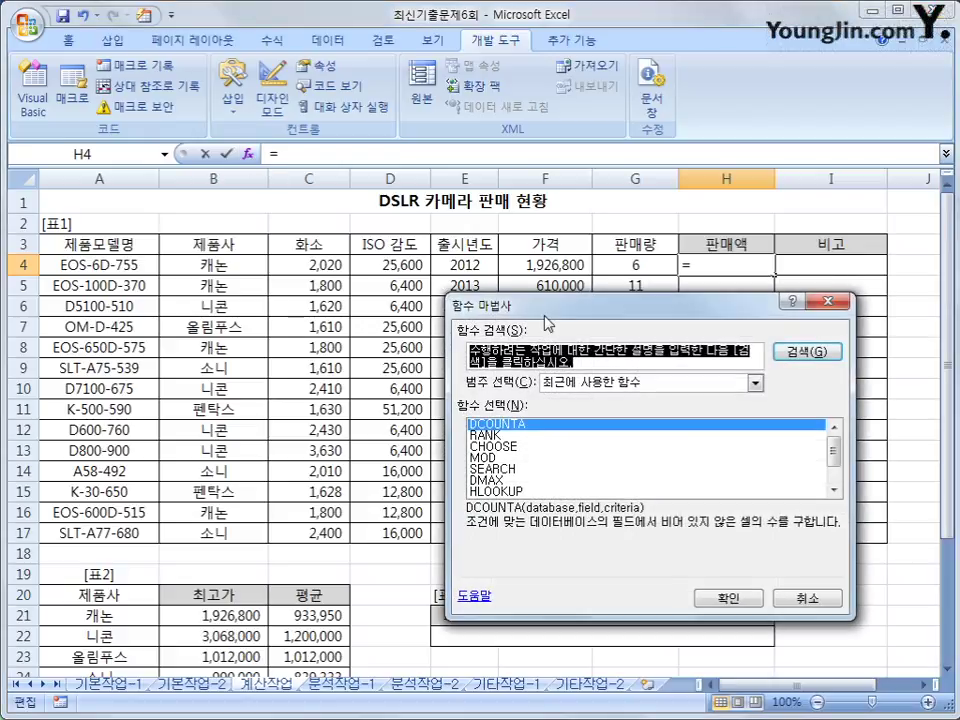
pyautogui.moveTo(463, 308); pyautogui.dragTo(380, 243)
pyautogui.click(510, 325)
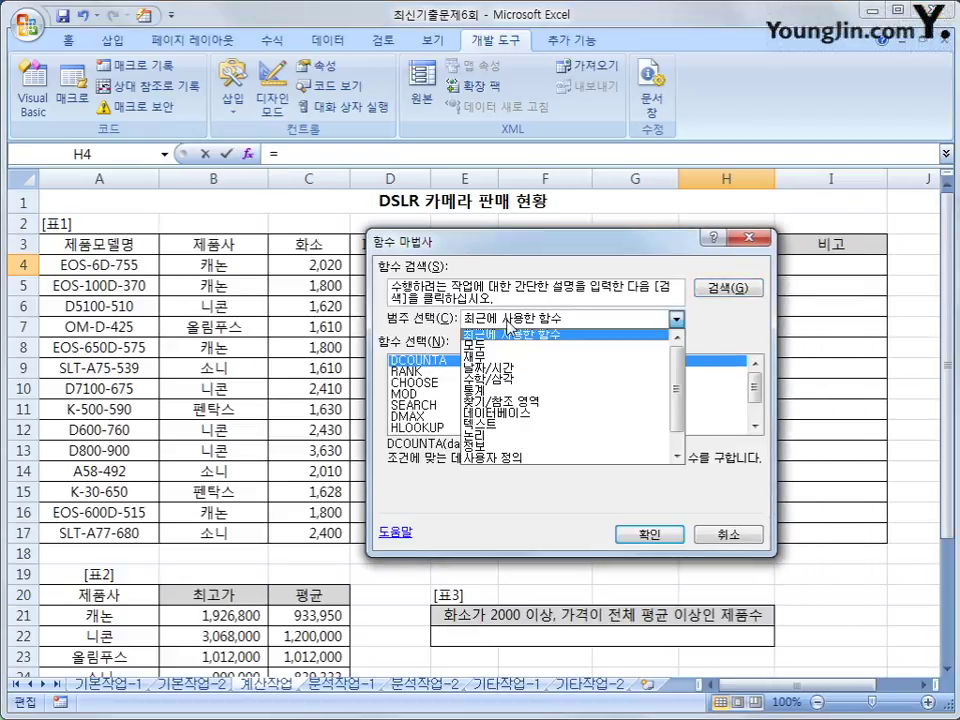
pyautogui.click(532, 457)
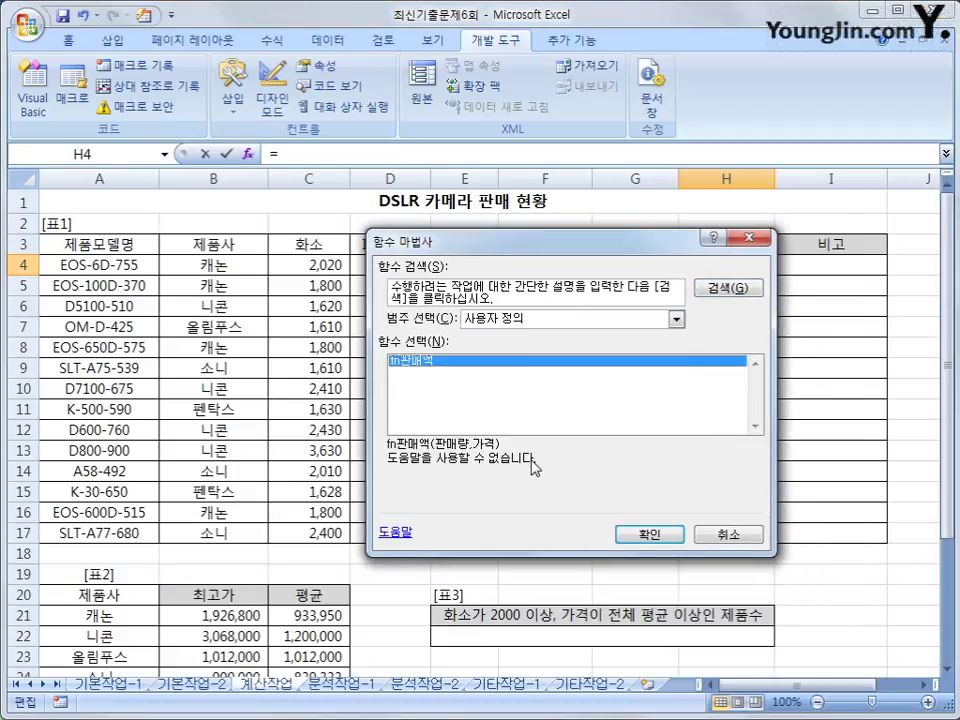
pyautogui.click(636, 536)
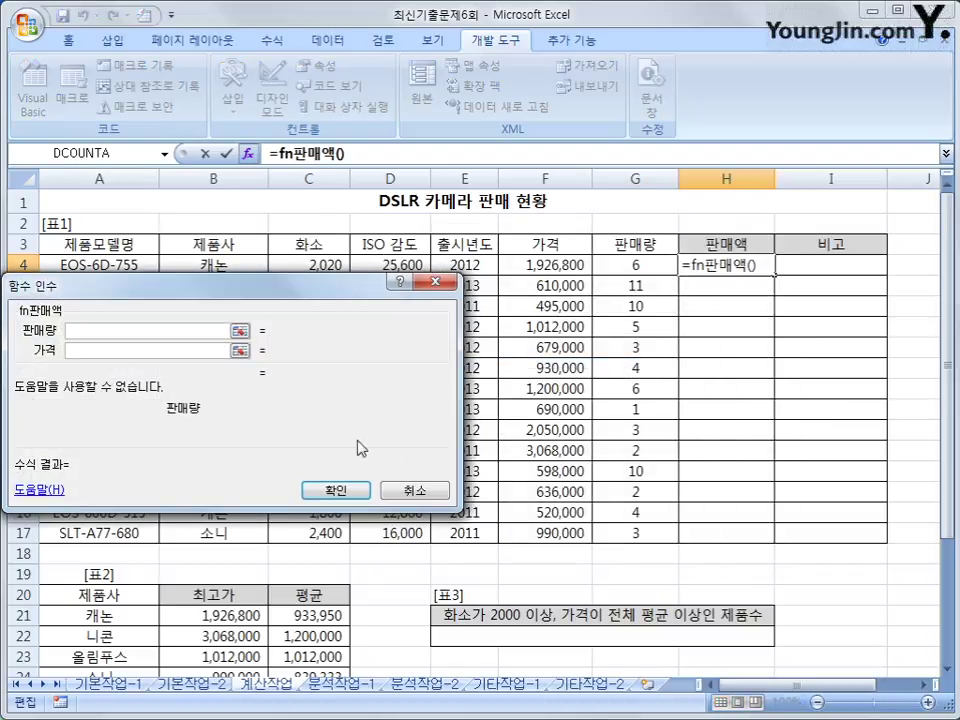
# Set fn판매액's 판매량 argument to G4 and 가격 to F4, and fill the formula down through H17
pyautogui.moveTo(360, 448); pyautogui.dragTo(621, 529)
pyautogui.click(643, 265)
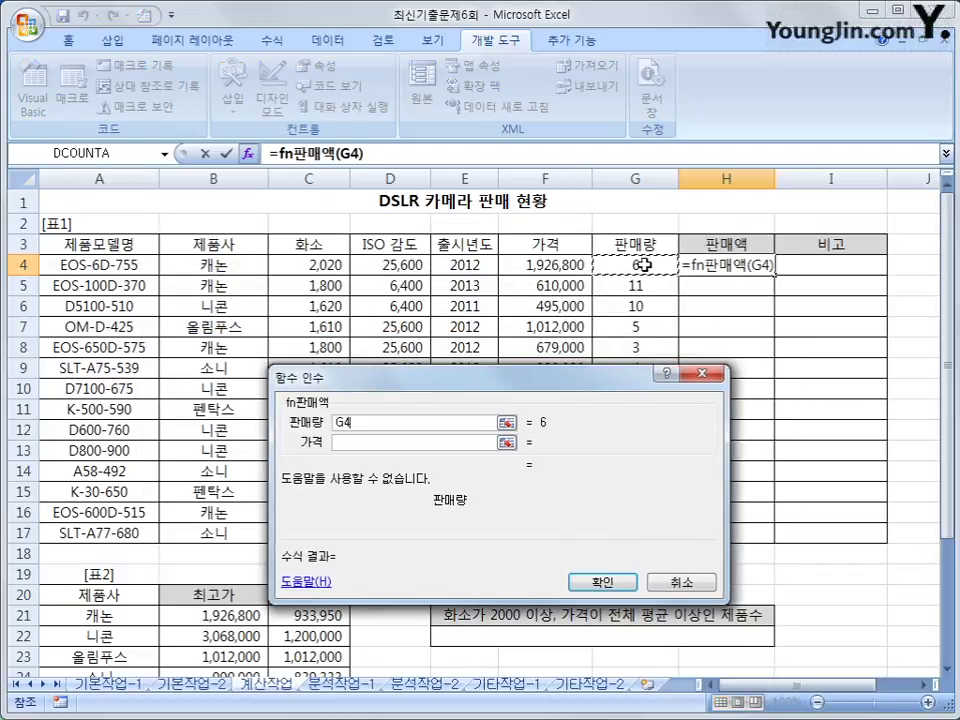
pyautogui.click(541, 259)
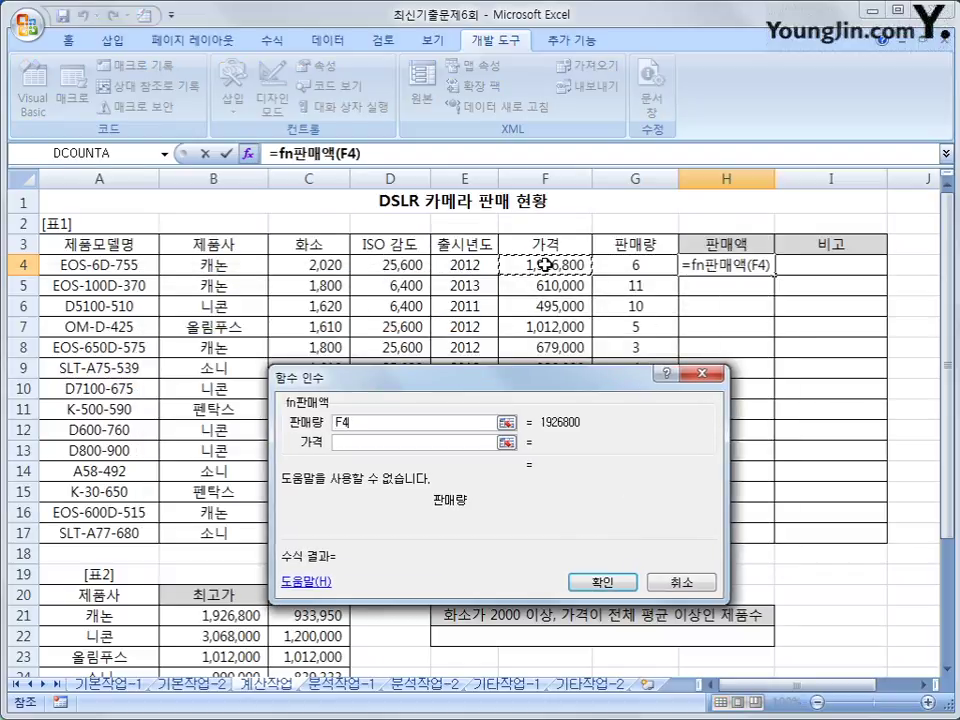
pyautogui.click(625, 270)
pyautogui.click(386, 443)
pyautogui.click(561, 262)
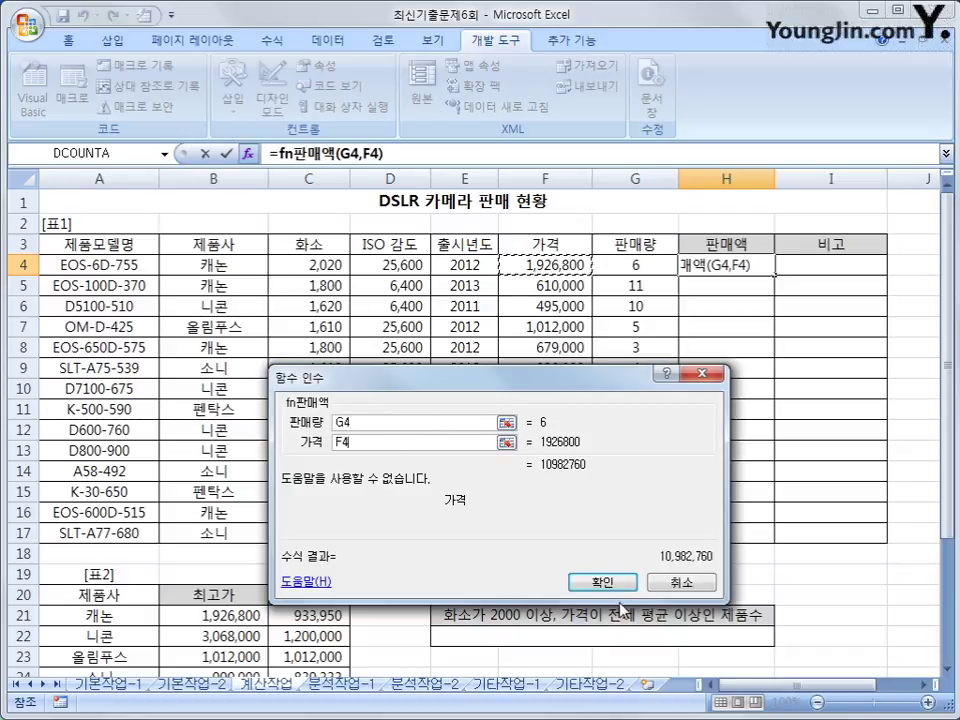
pyautogui.click(603, 582)
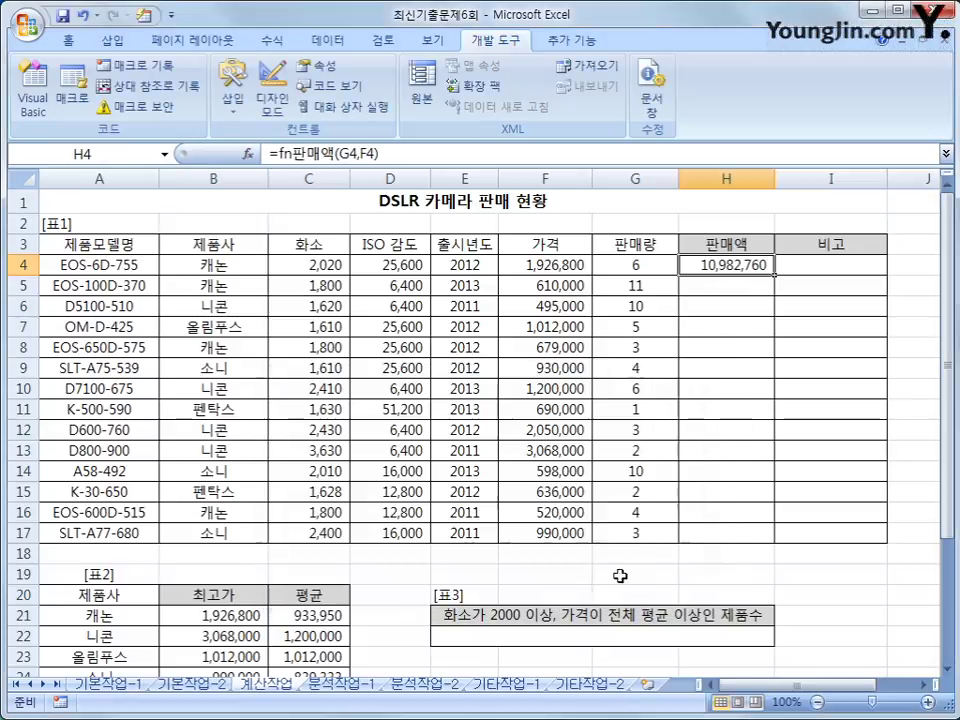
pyautogui.doubleClick(777, 273)
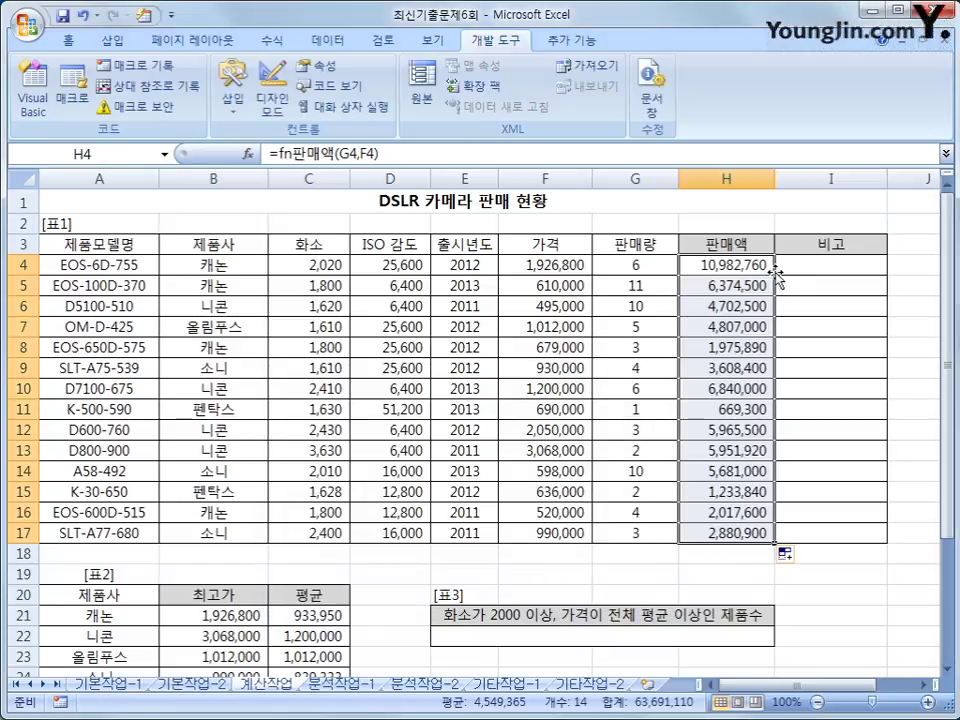
pyautogui.click(710, 535)
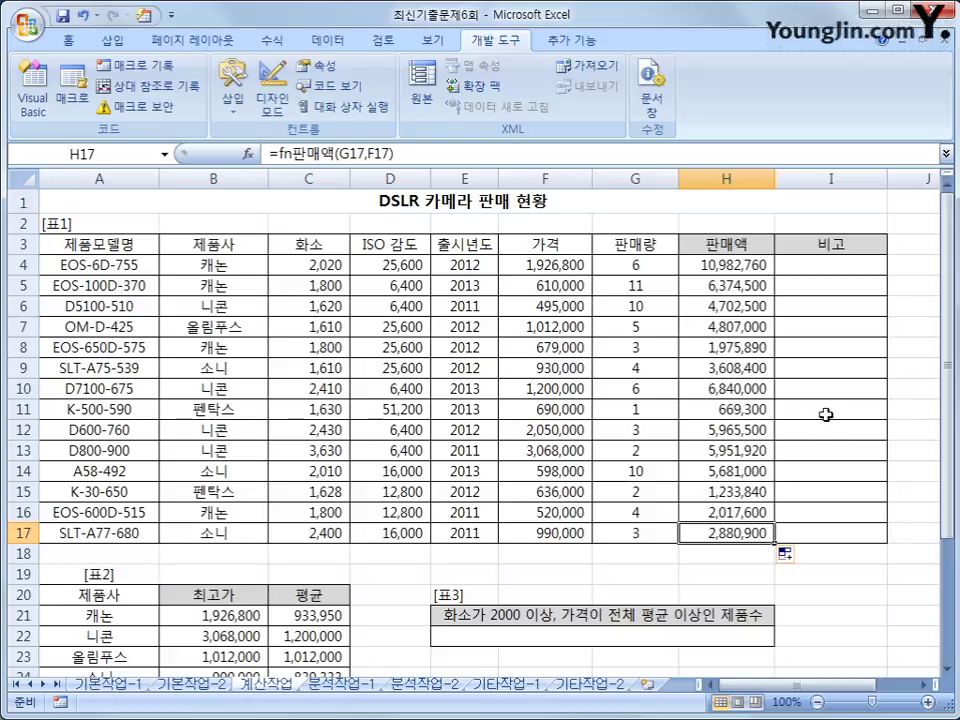
# Enter =RIGHT(A4,3) in I4 of the 비고 column and fill it down through I17
pyautogui.click(833, 270)
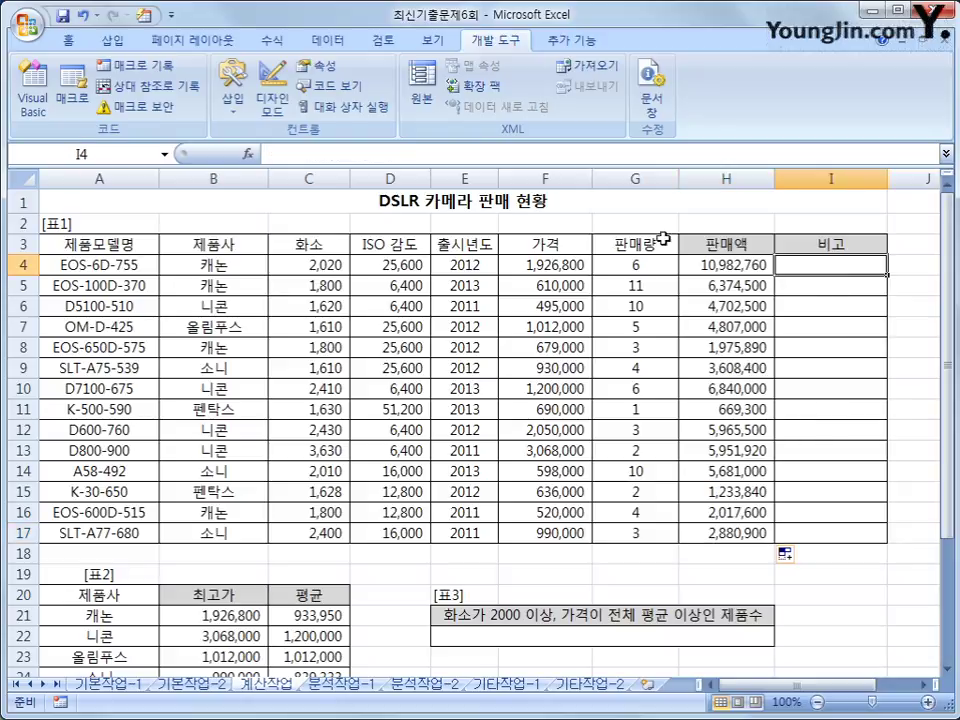
pyautogui.click(147, 268)
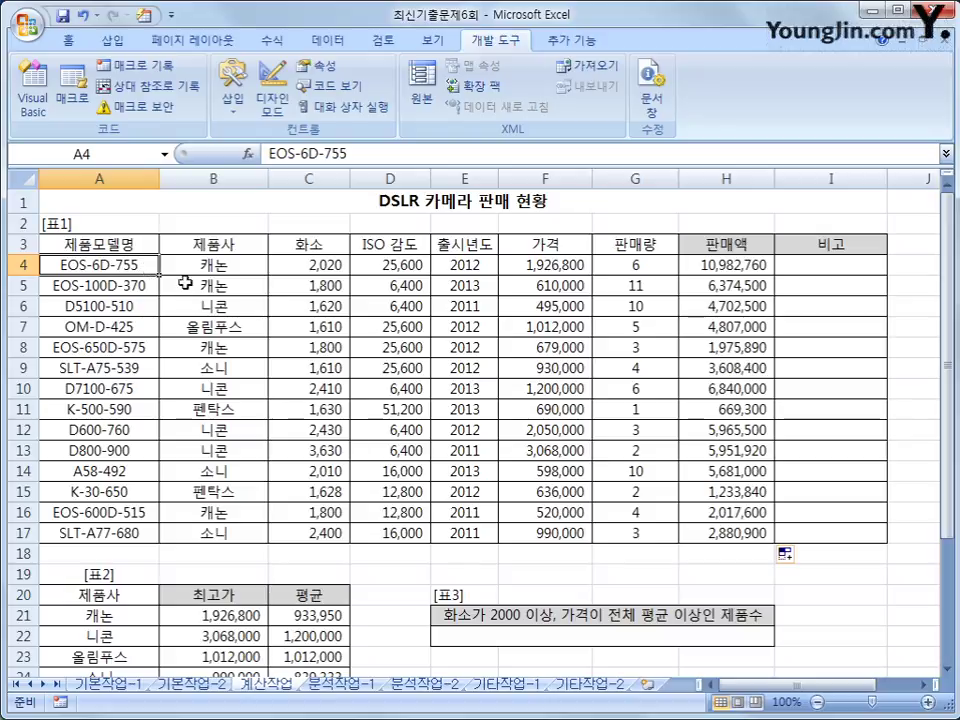
pyautogui.click(802, 269)
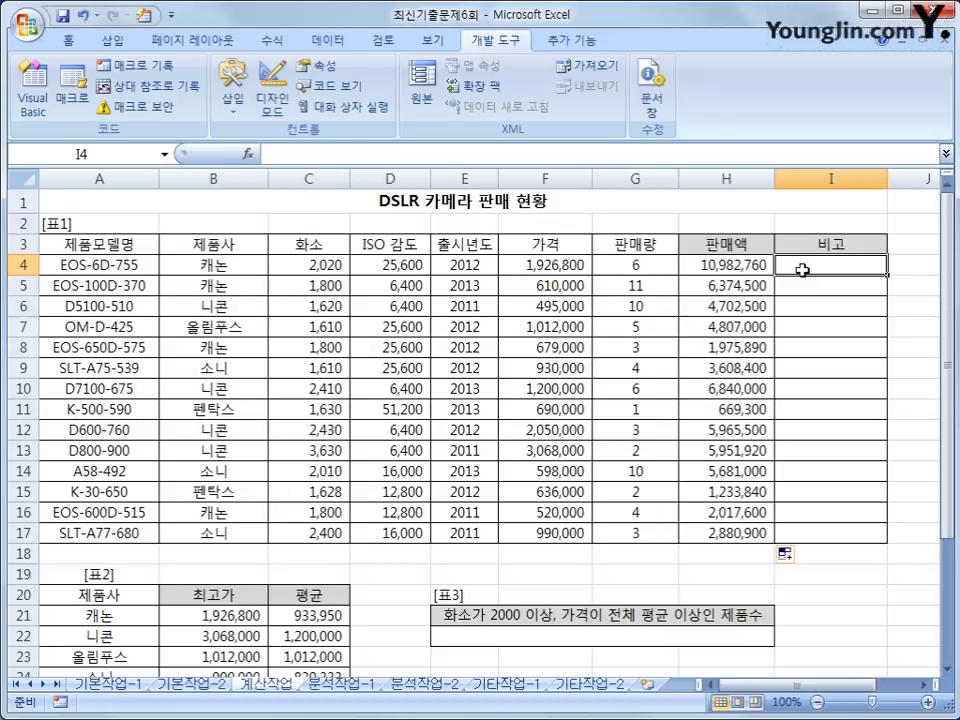
pyautogui.write('=ri')
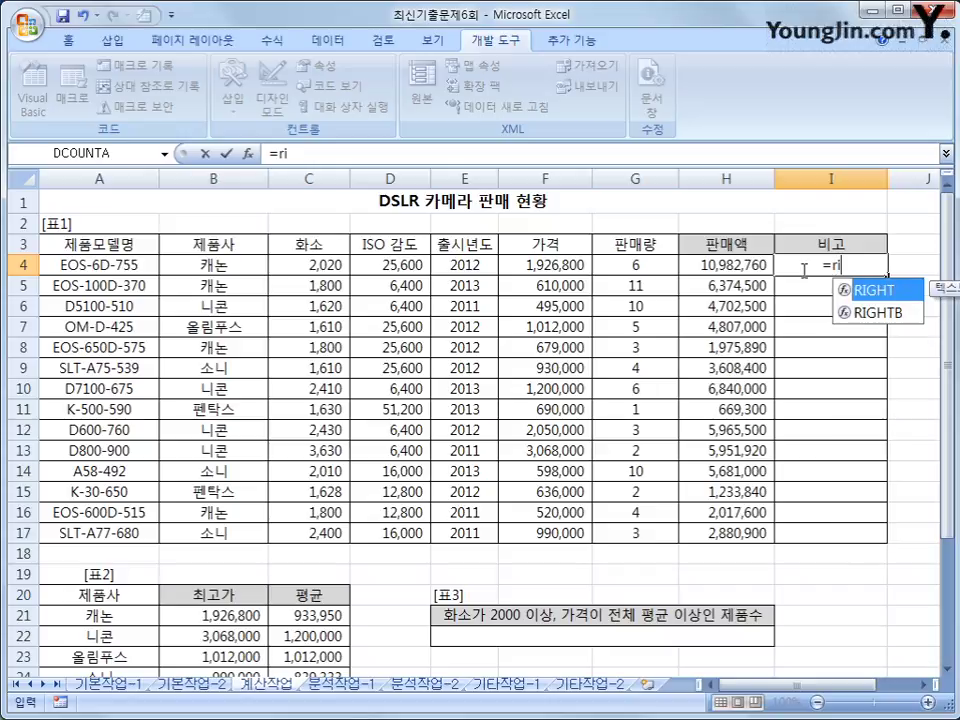
pyautogui.write('ght(')
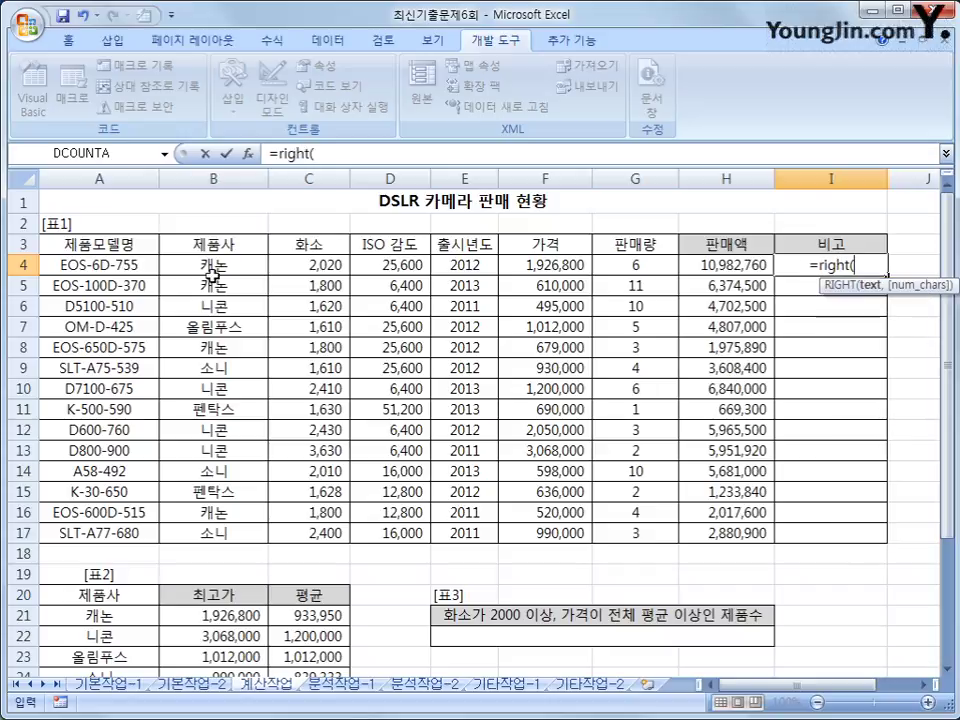
pyautogui.click(122, 265)
pyautogui.write(',')
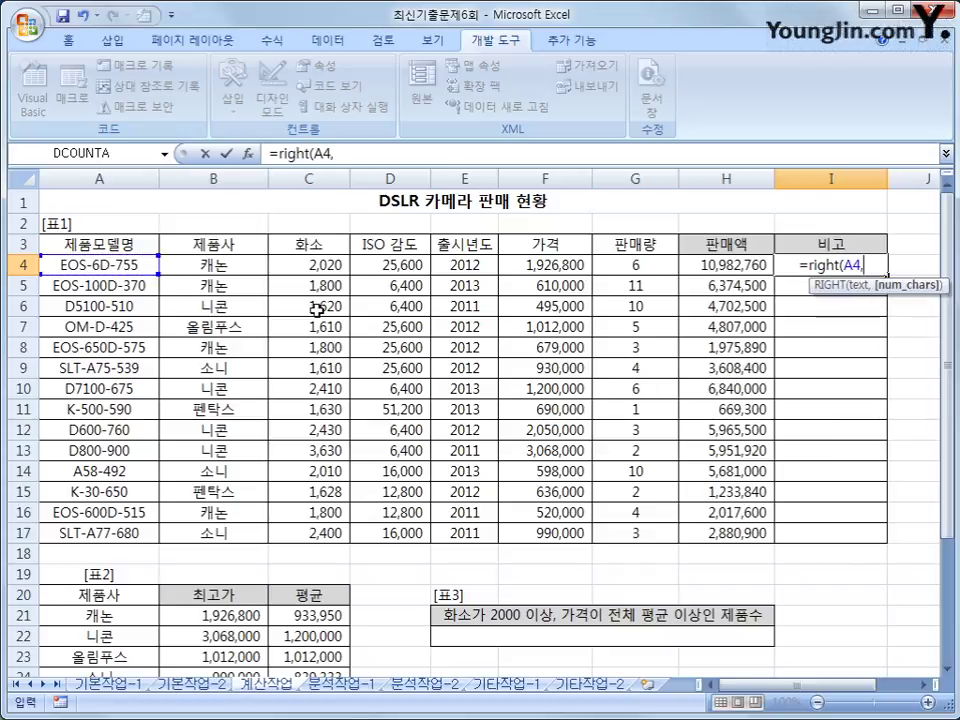
pyautogui.write('4')
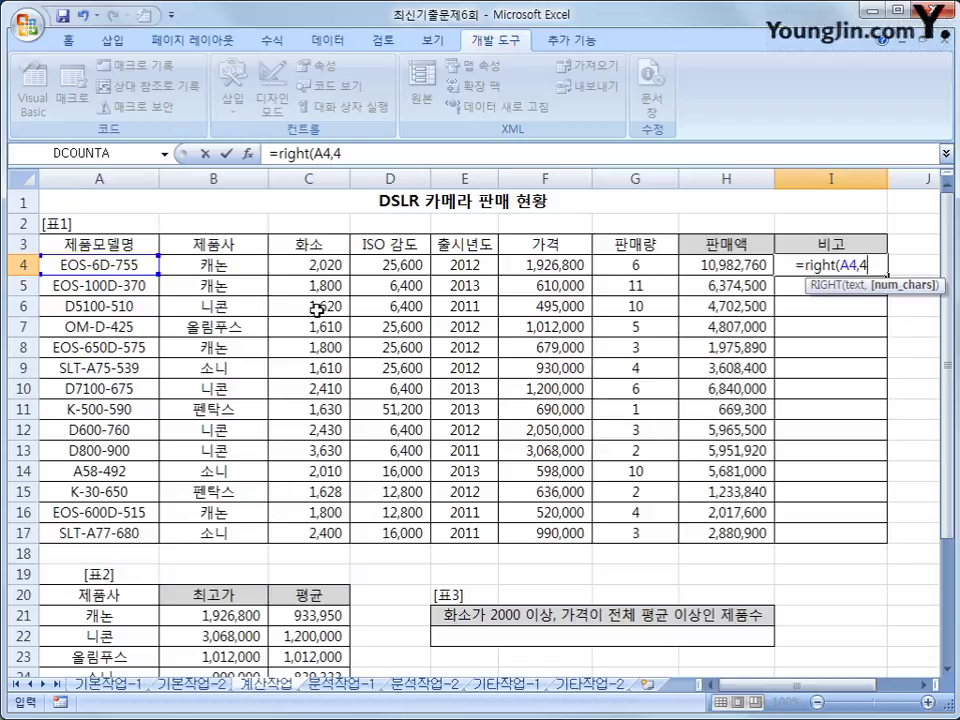
pyautogui.press('BackSpace')
pyautogui.write('3)')
pyautogui.press('Return')
pyautogui.press('Up')
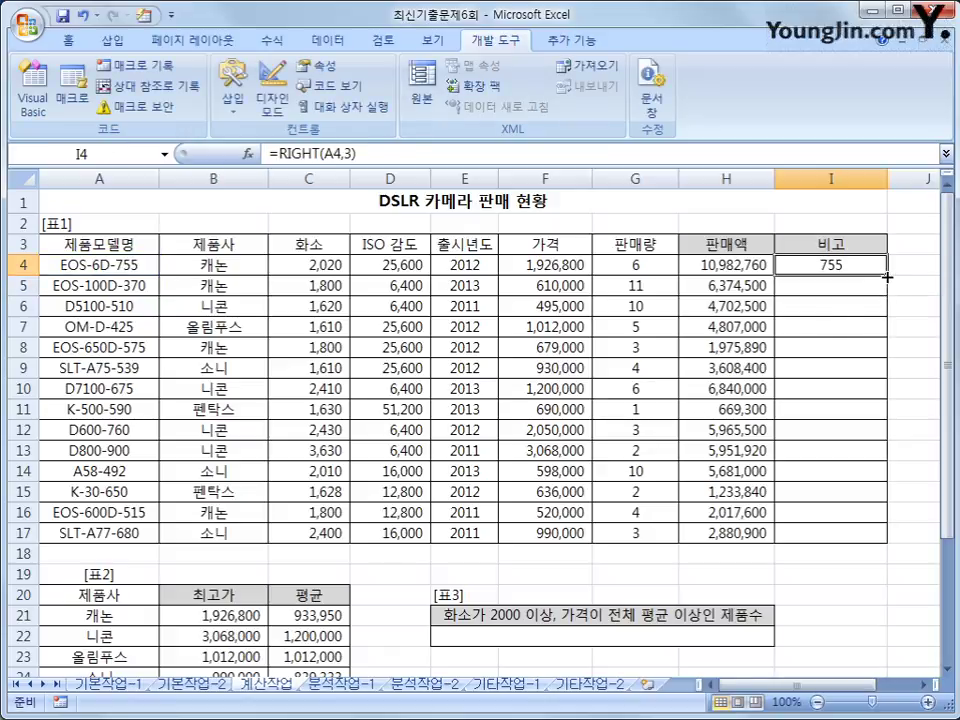
pyautogui.moveTo(885, 273); pyautogui.dragTo(874, 536)
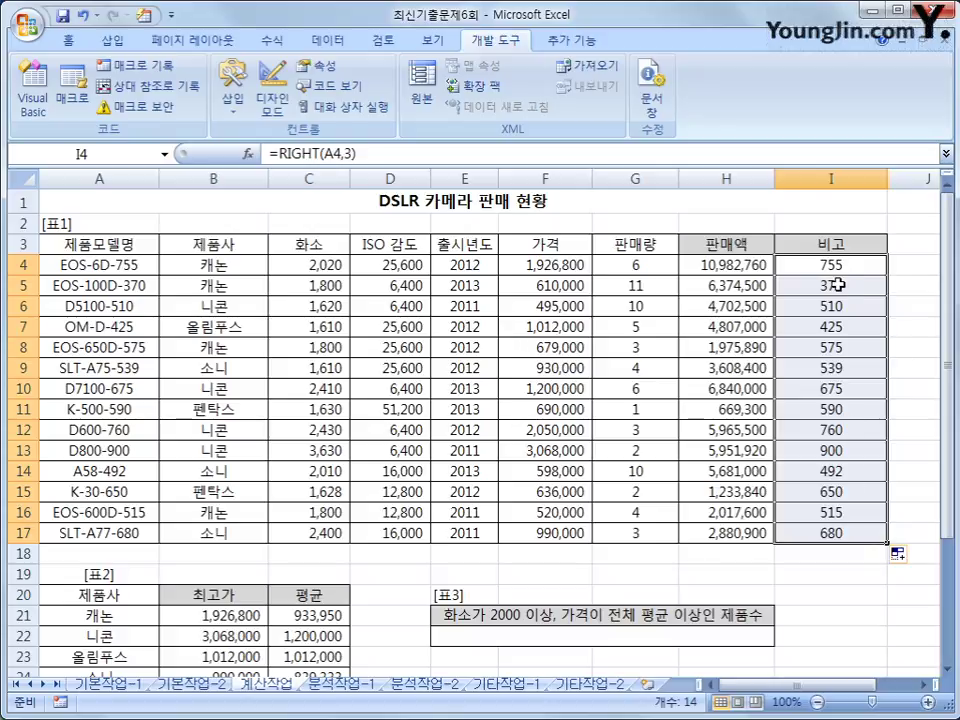
# Wrap the RIGHT formula in I4 with MOD and divisor 4, giving =MOD(RIGHT(A4,3),4)
pyautogui.click(842, 266)
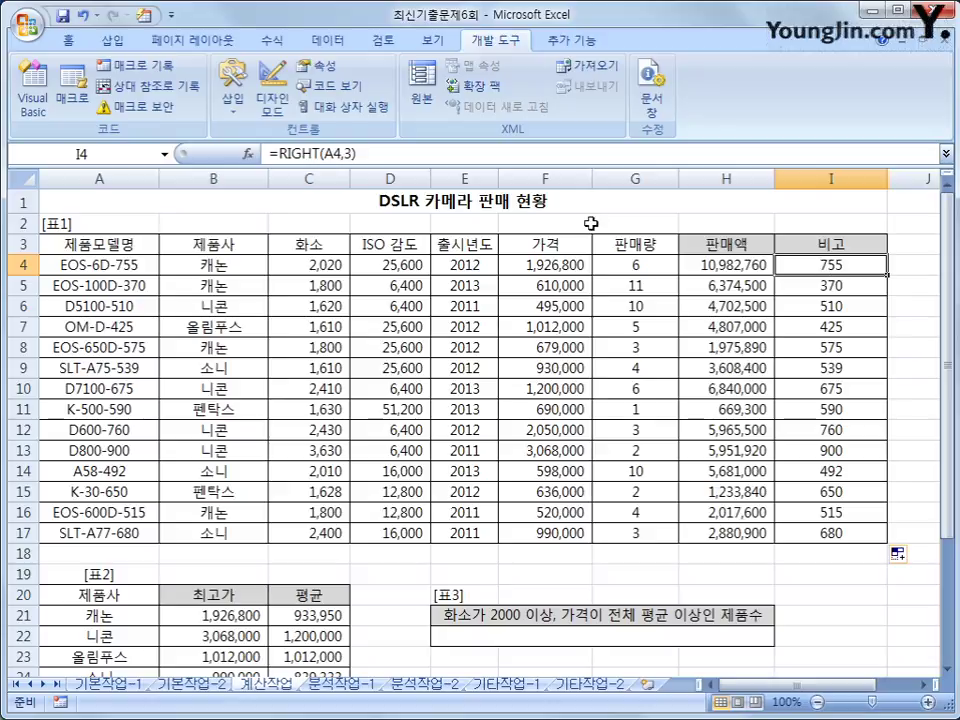
pyautogui.click(281, 153)
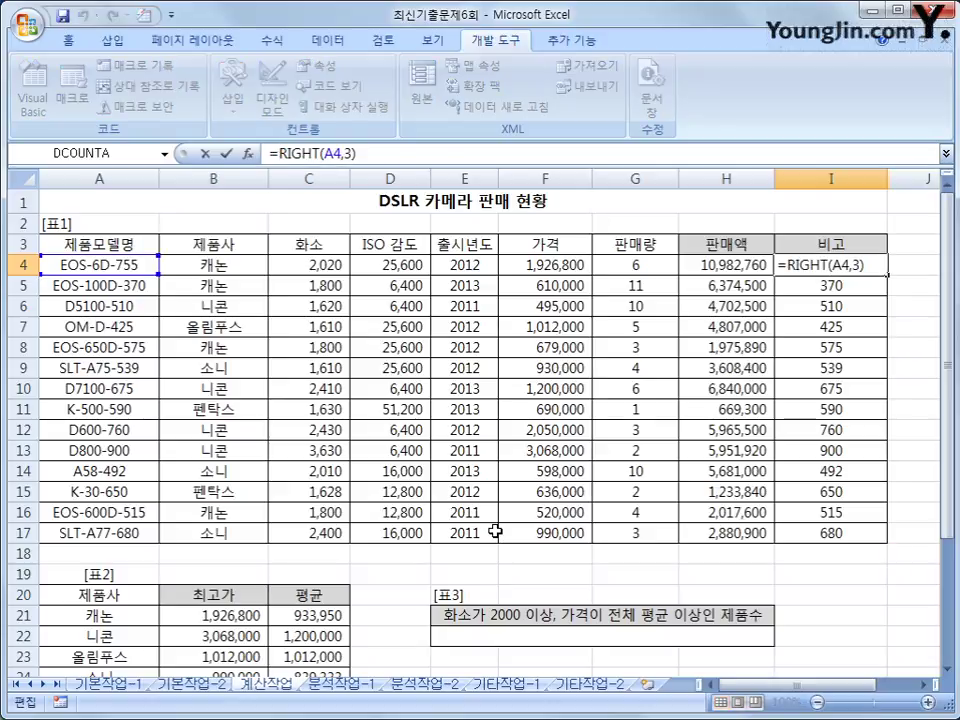
pyautogui.write('mod(')
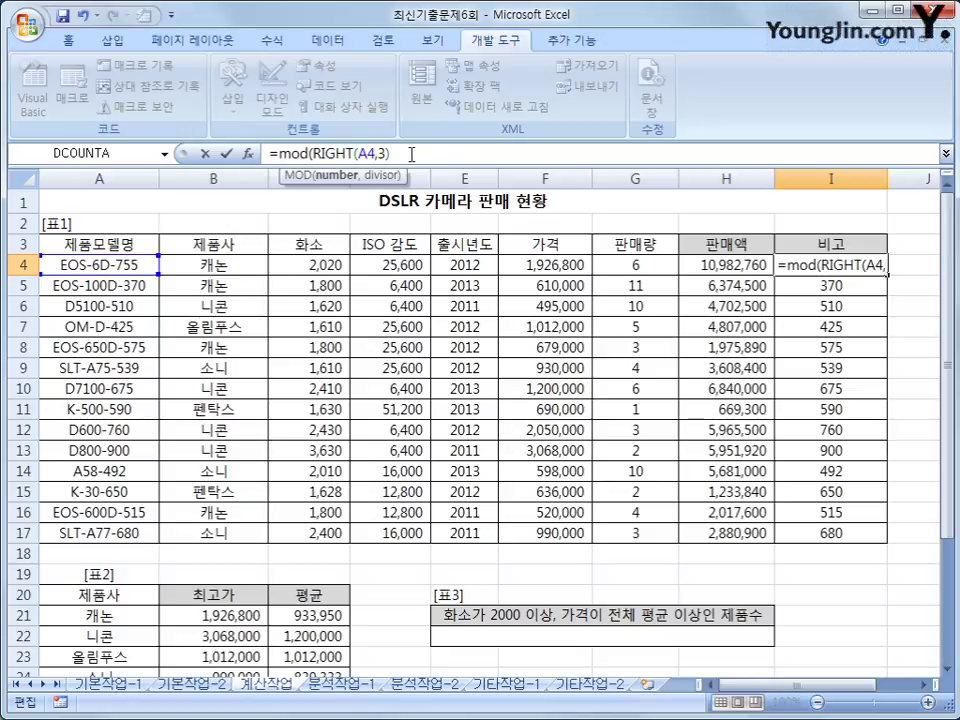
pyautogui.click(411, 153)
pyautogui.write(',')
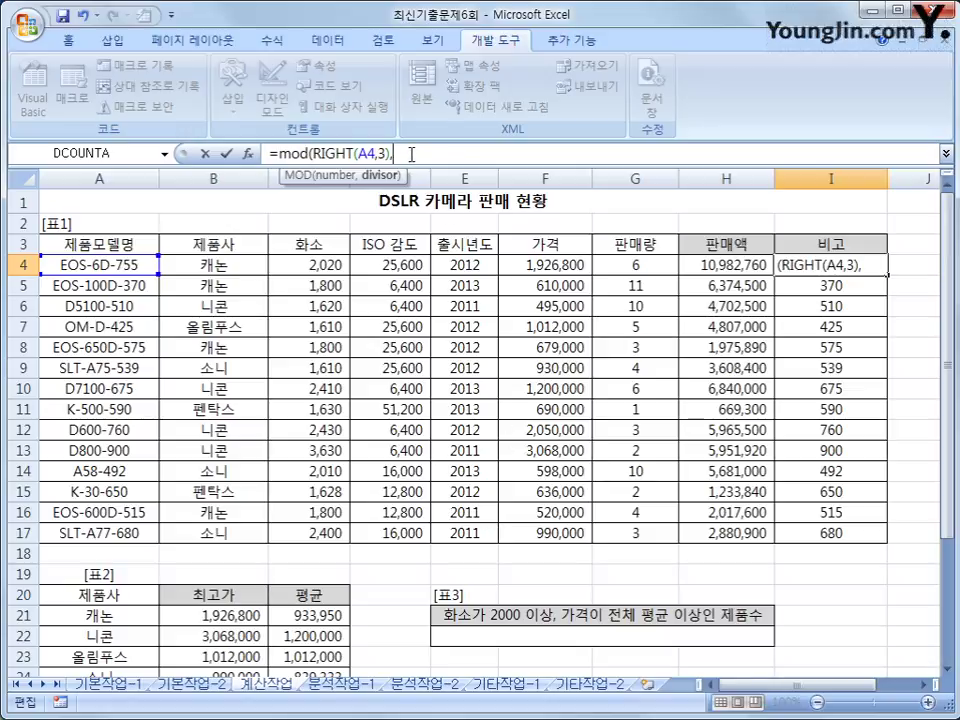
pyautogui.write('4)')
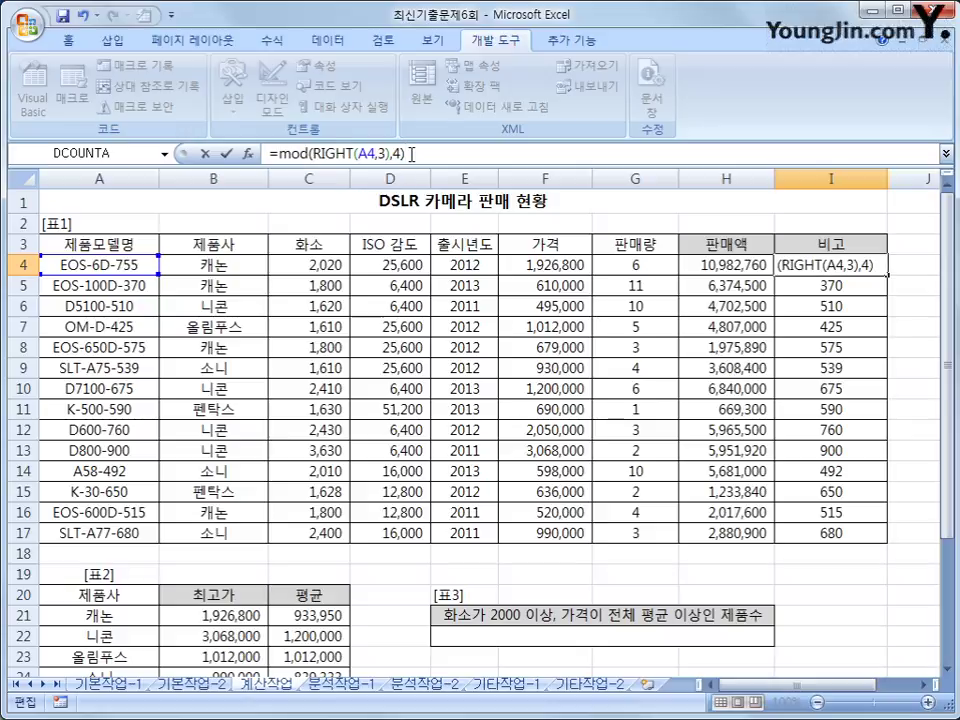
pyautogui.press('Return')
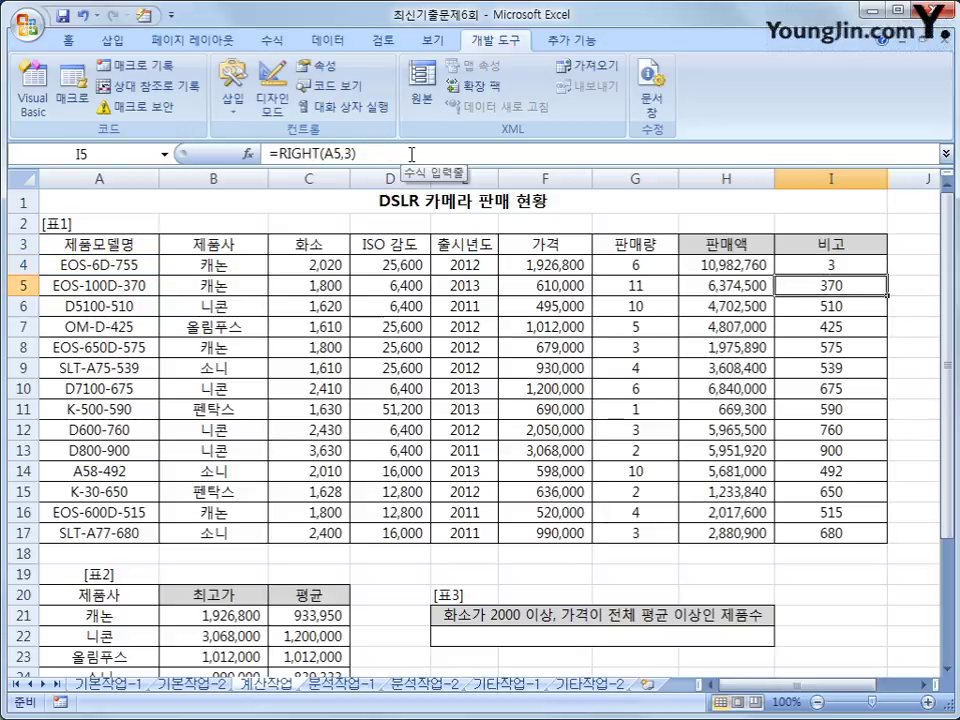
# Fill the MOD formula from I4 down through I17 and check the copied formulas in the 비고 column
pyautogui.click(864, 268)
pyautogui.moveTo(886, 275); pyautogui.dragTo(858, 547)
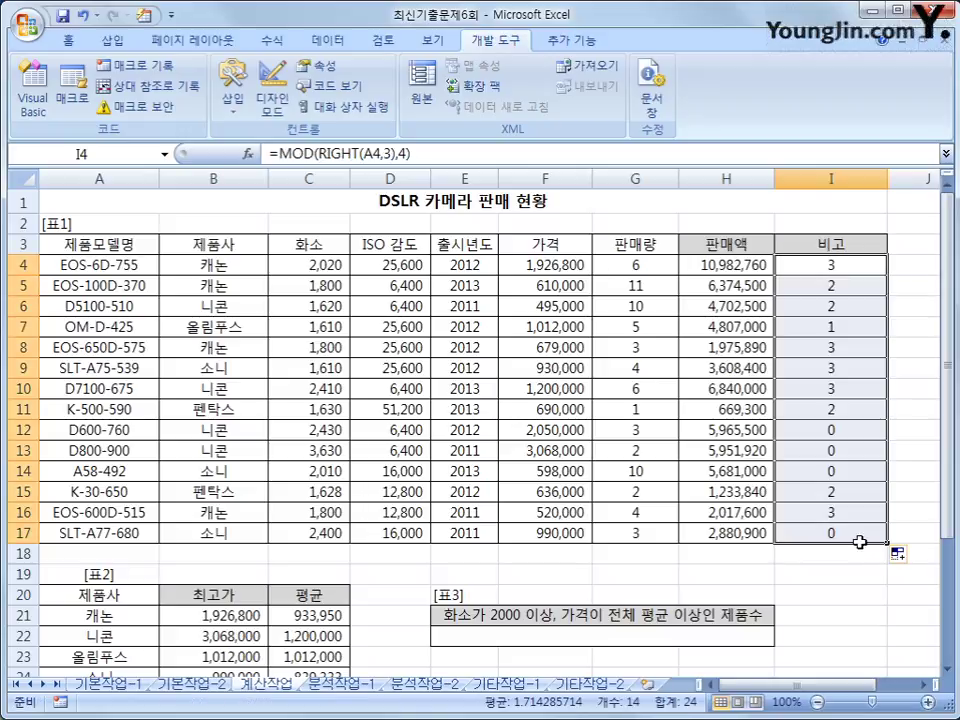
pyautogui.click(845, 434)
pyautogui.click(846, 449)
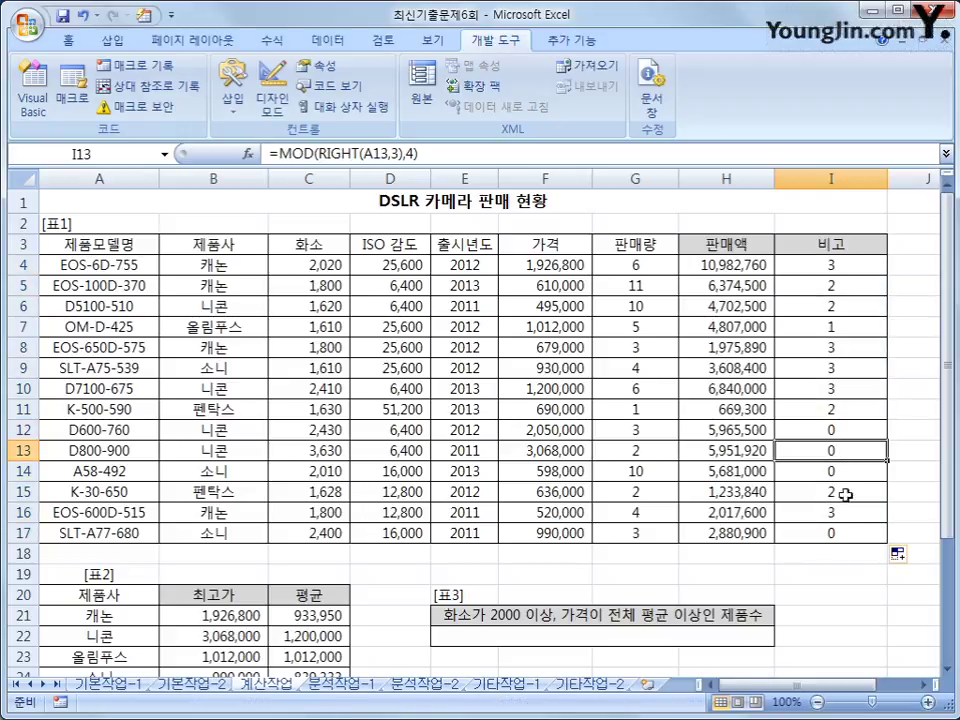
pyautogui.click(831, 266)
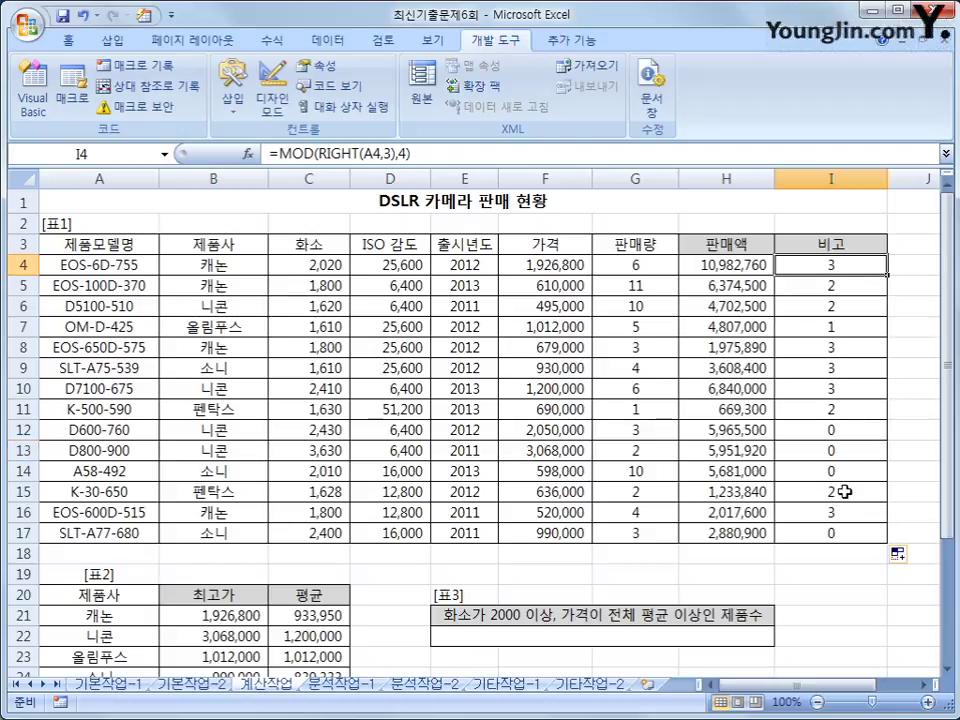
pyautogui.click(851, 432)
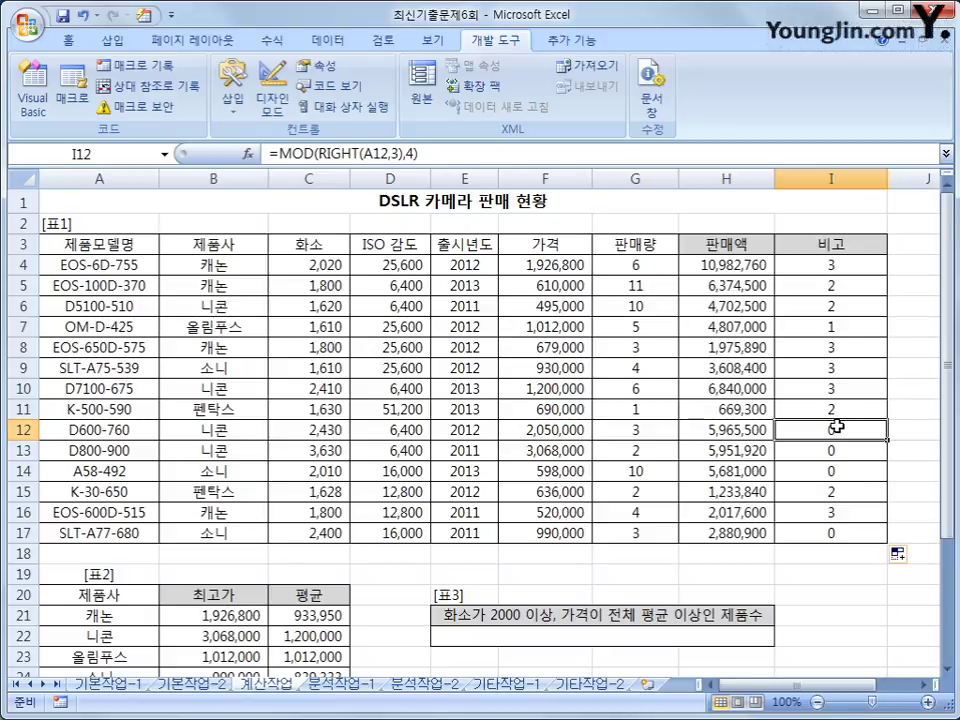
# Append +1 to the MOD formula in I4 and fill it down through I17
pyautogui.click(836, 264)
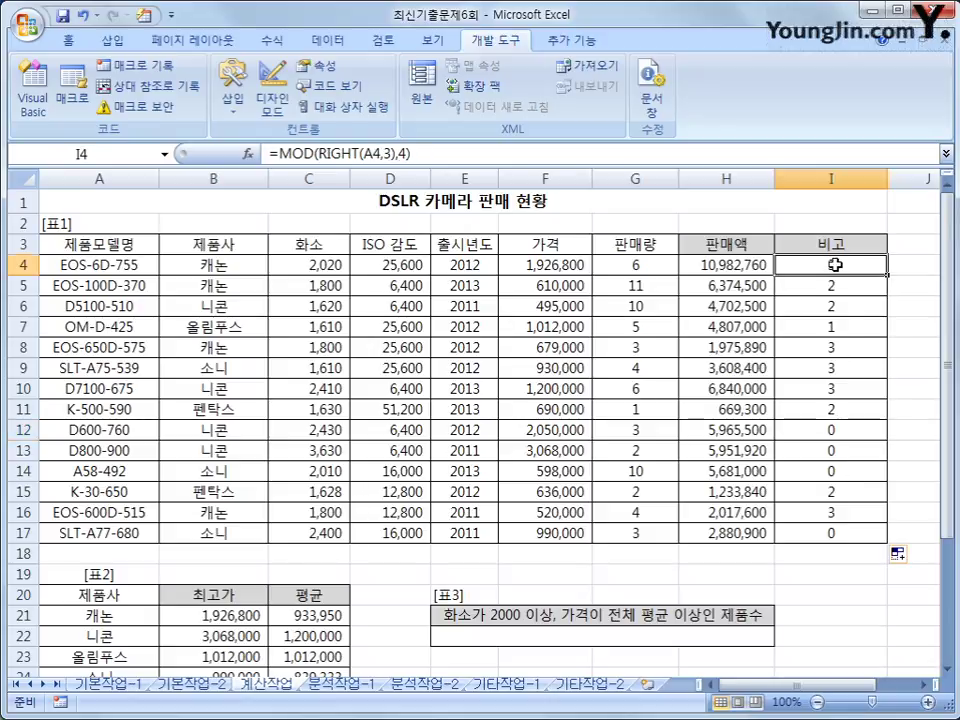
pyautogui.click(455, 155)
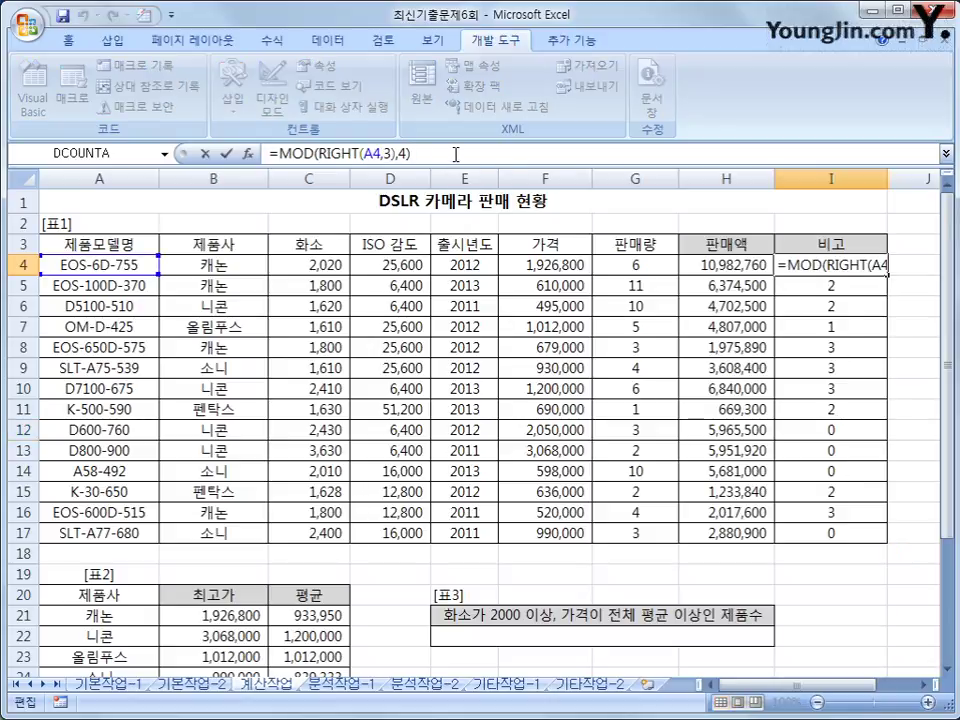
pyautogui.write('+1')
pyautogui.press('Return')
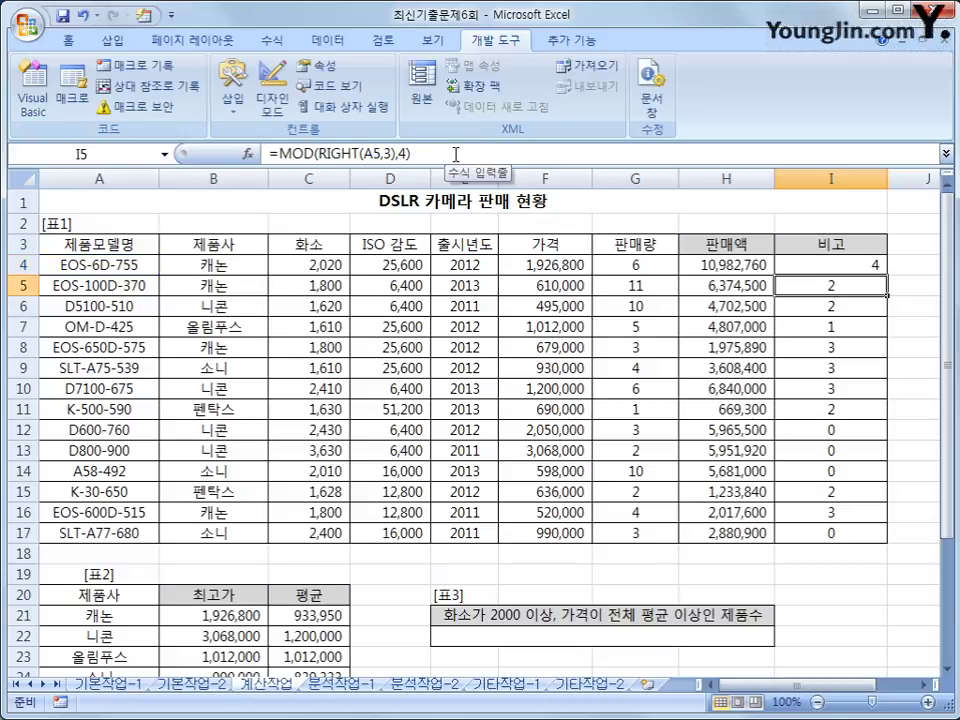
pyautogui.click(848, 272)
pyautogui.moveTo(885, 273); pyautogui.dragTo(861, 544)
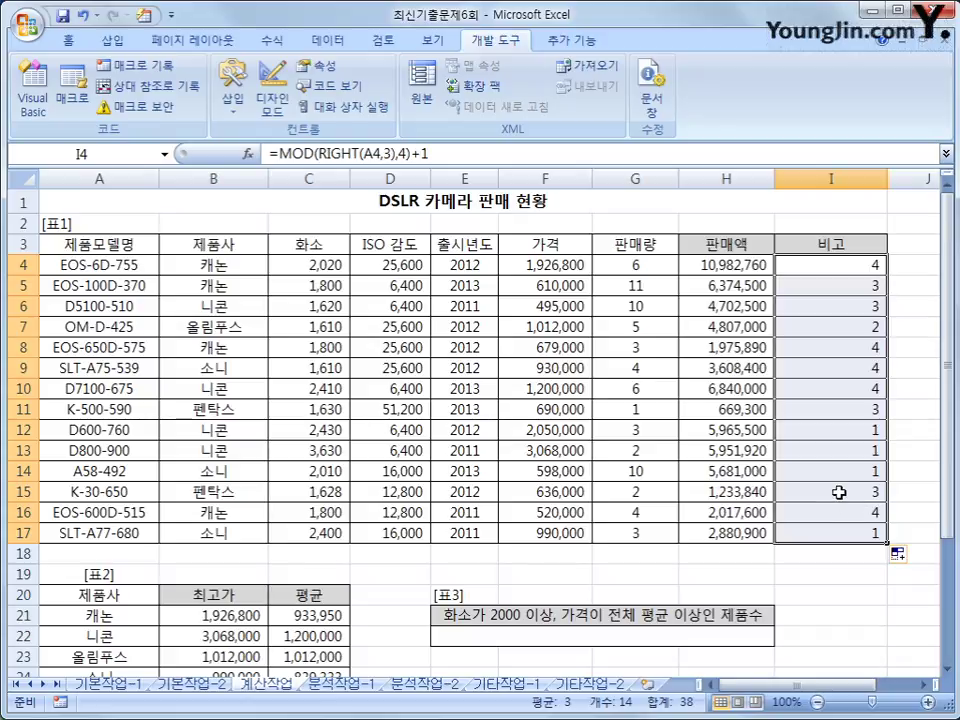
# Move I4's MOD(RIGHT(A4,3),4)+1 expression into a new CHOOSE function as its Index_num argument
pyautogui.click(857, 268)
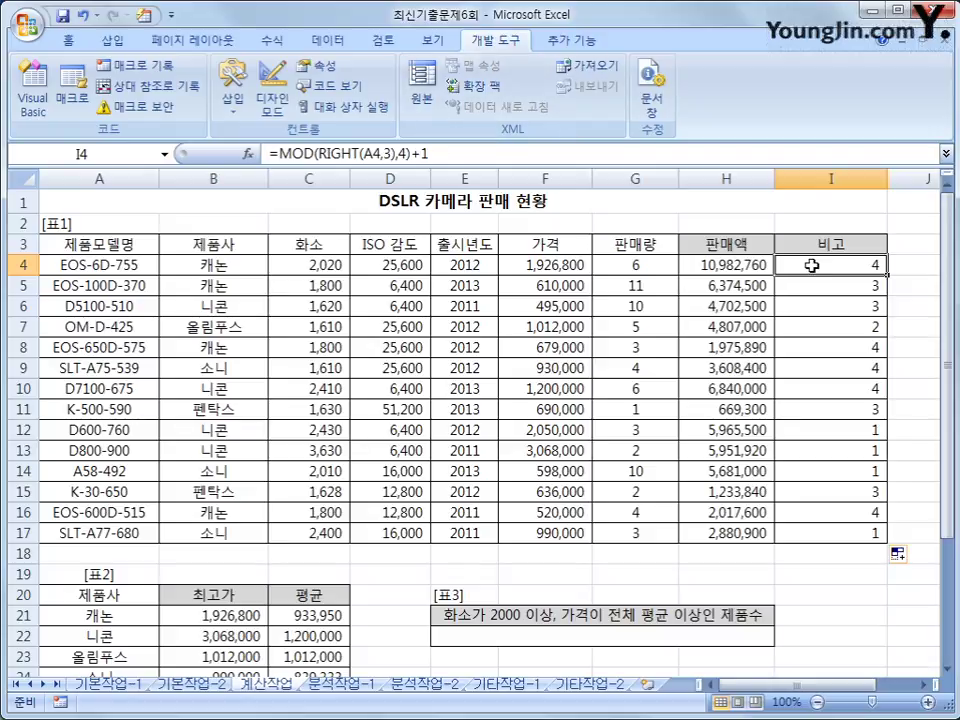
pyautogui.moveTo(278, 153); pyautogui.dragTo(450, 154)
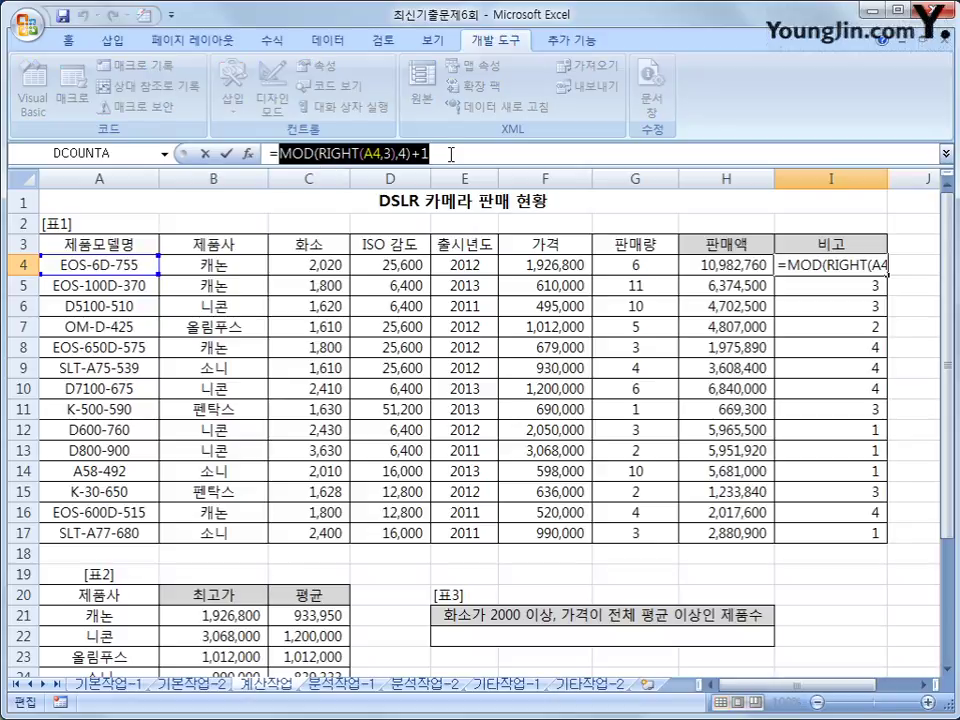
pyautogui.hotkey('ctrl', 'x')
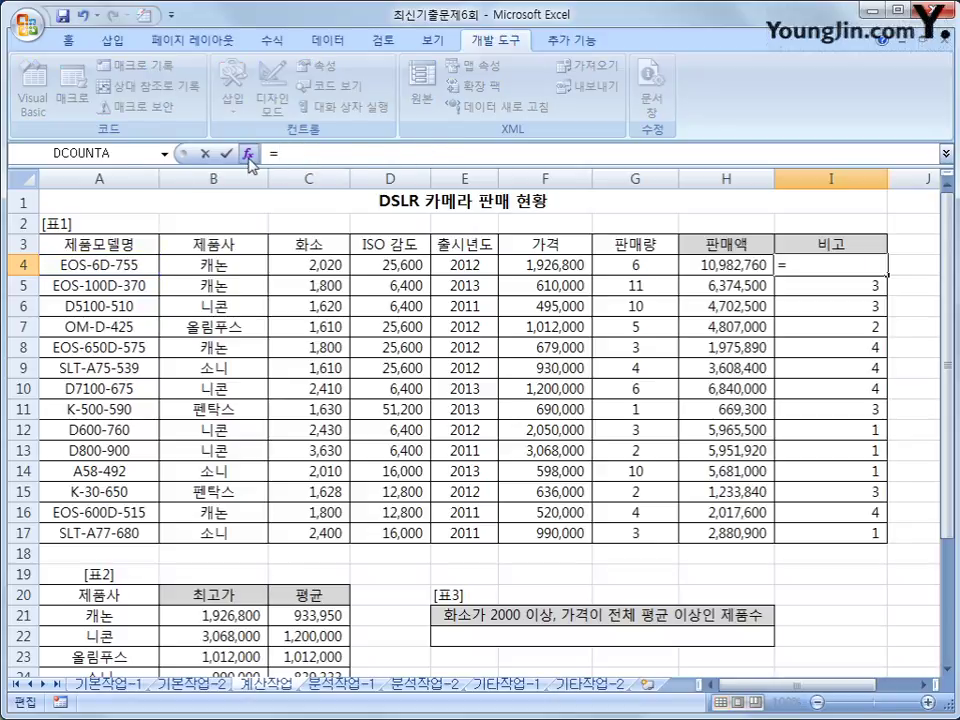
pyautogui.click(271, 41)
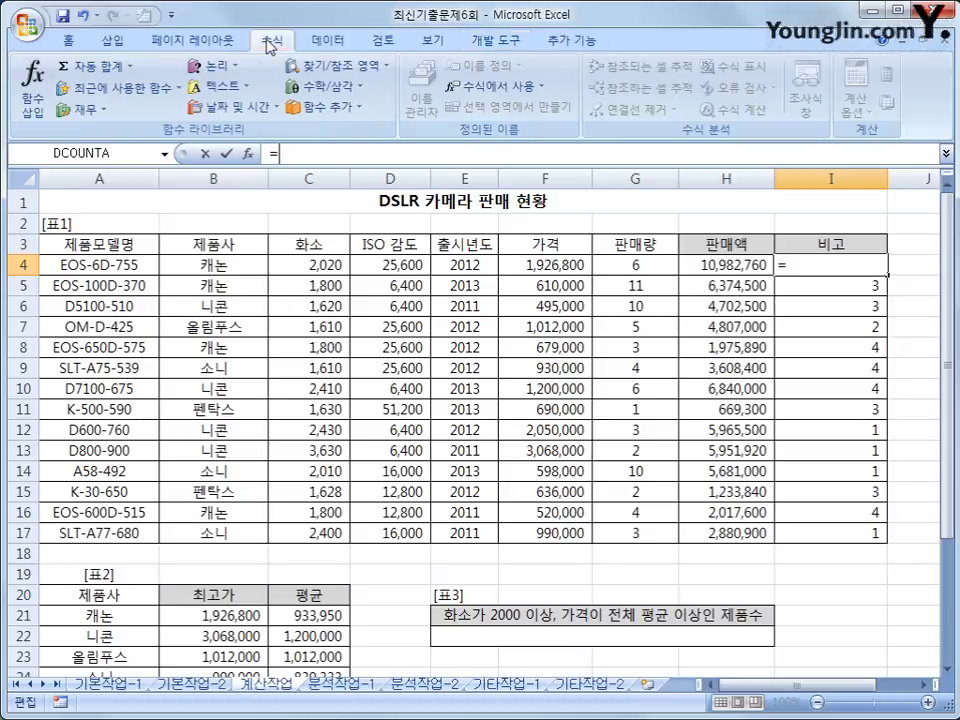
pyautogui.click(332, 68)
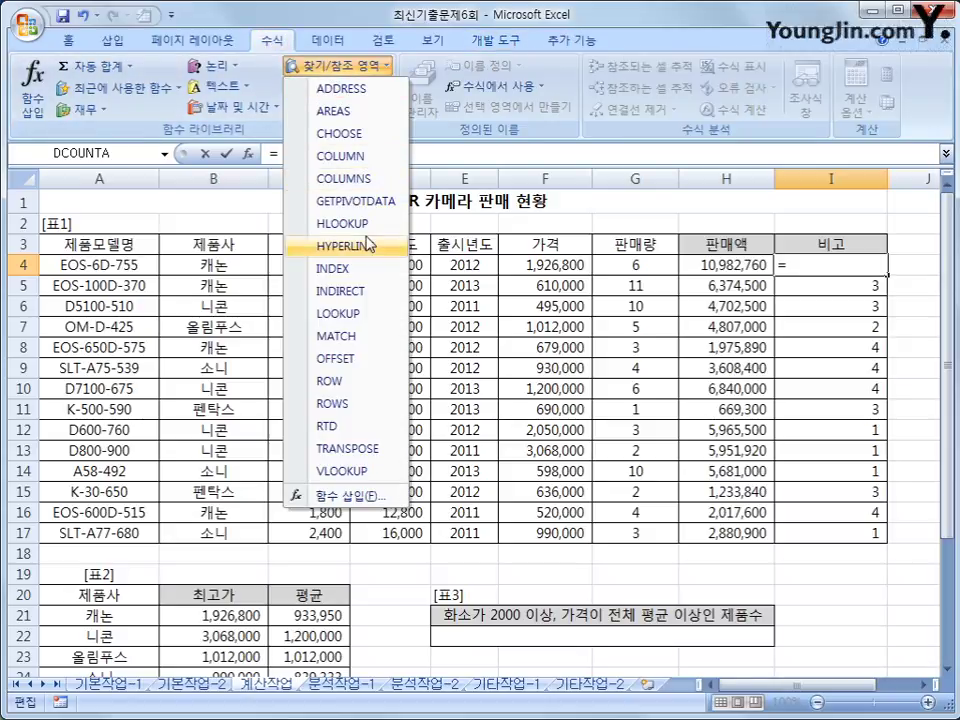
pyautogui.click(359, 144)
pyautogui.moveTo(328, 266); pyautogui.dragTo(514, 273)
pyautogui.hotkey('ctrl', 'v')
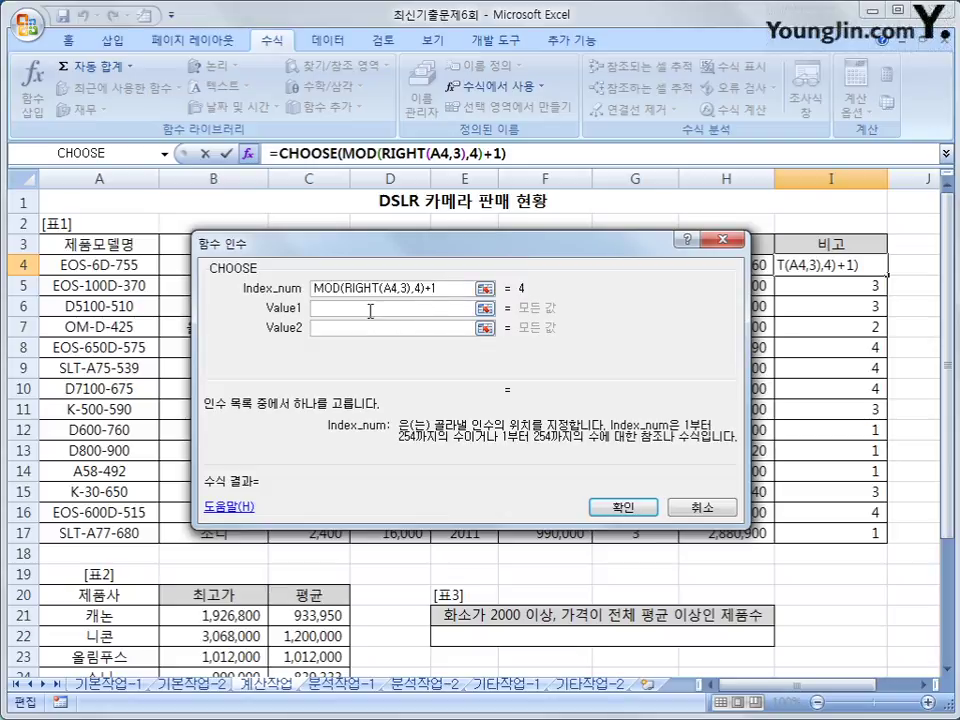
# Set CHOOSE's four values to 구분1, 구분2, 구분3 and 구분4, and fill the I4 formula down through I17
pyautogui.click(370, 310)
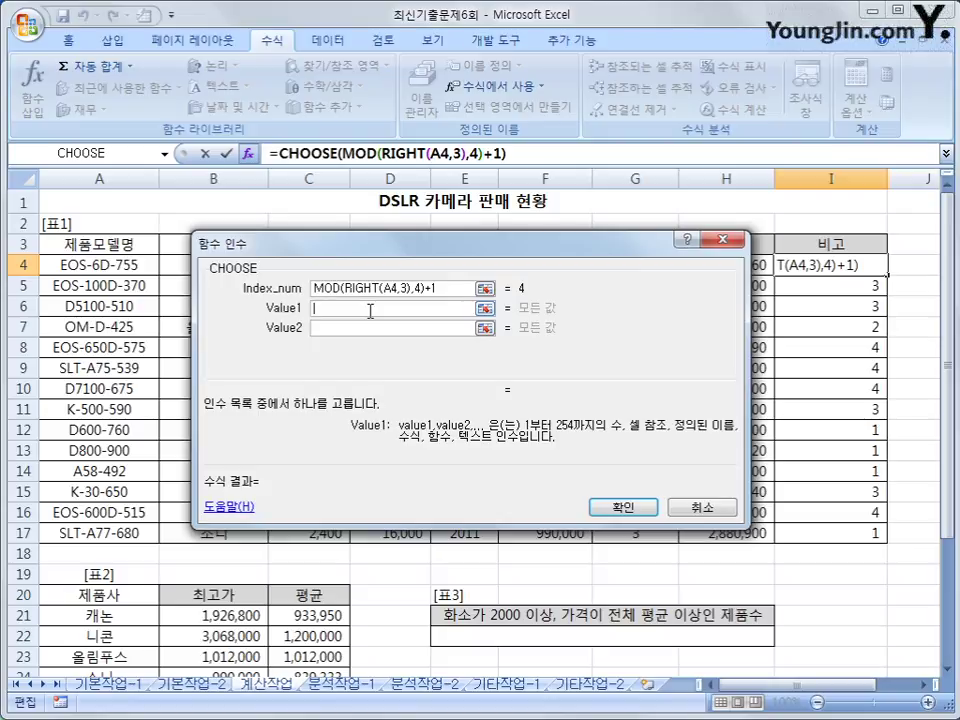
pyautogui.write('r')
pyautogui.press('BackSpace')
pyautogui.write('구분1')
pyautogui.press('Tab')
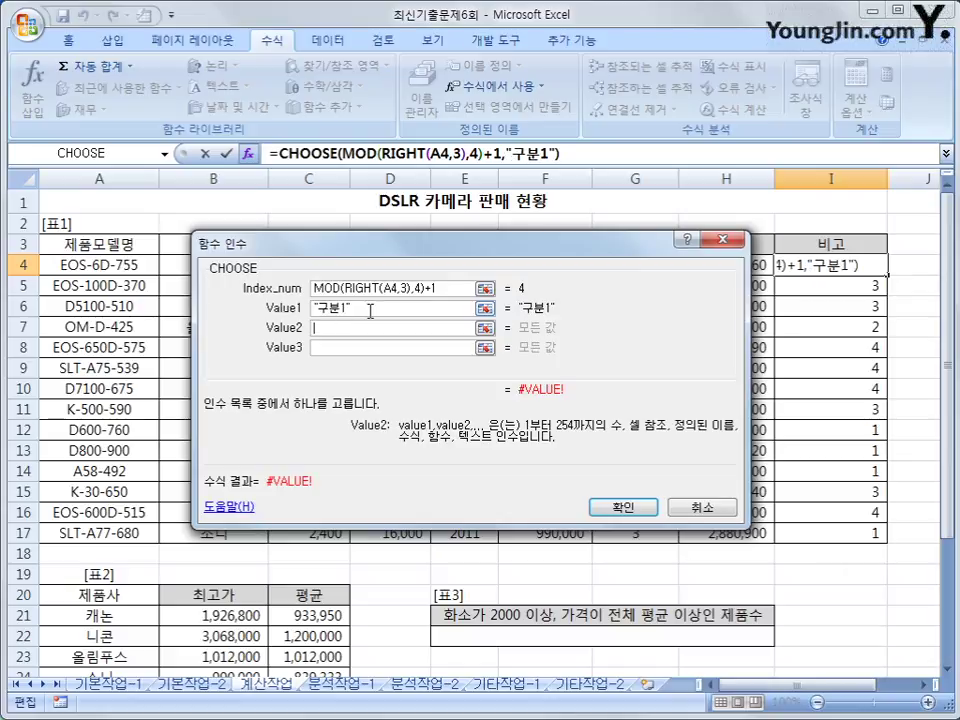
pyautogui.write('구분2')
pyautogui.press('Tab')
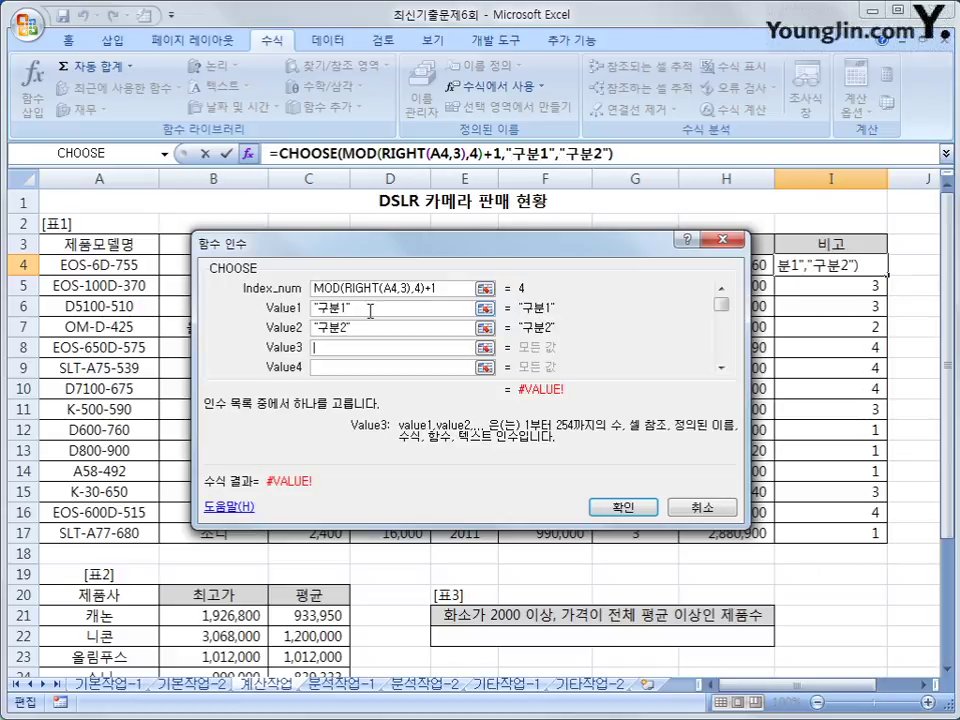
pyautogui.write('구분3')
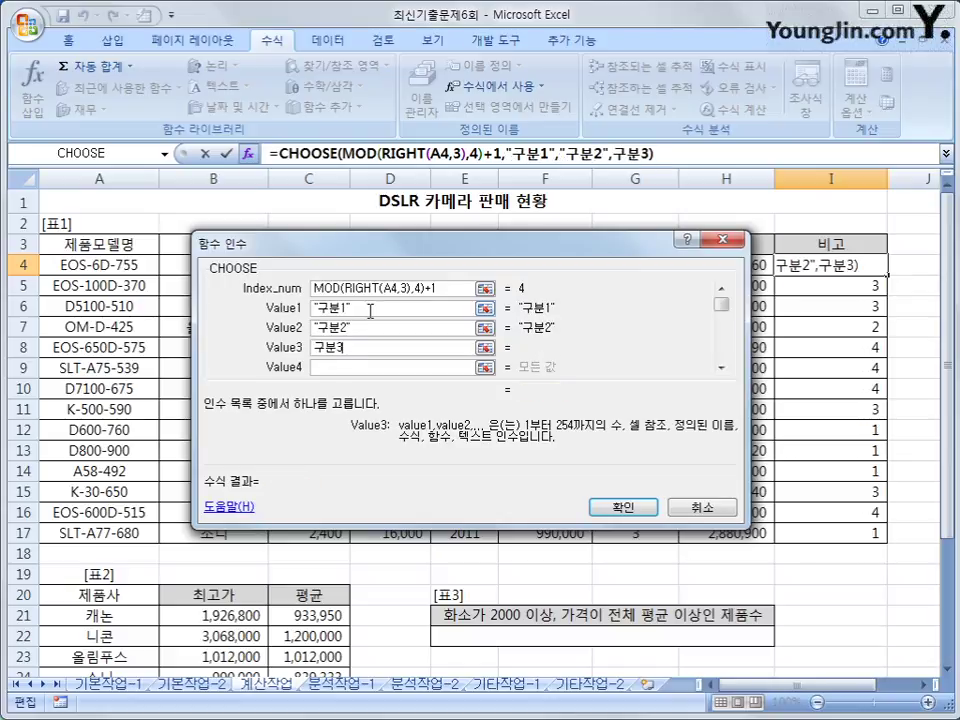
pyautogui.press('Tab')
pyautogui.write('구분')
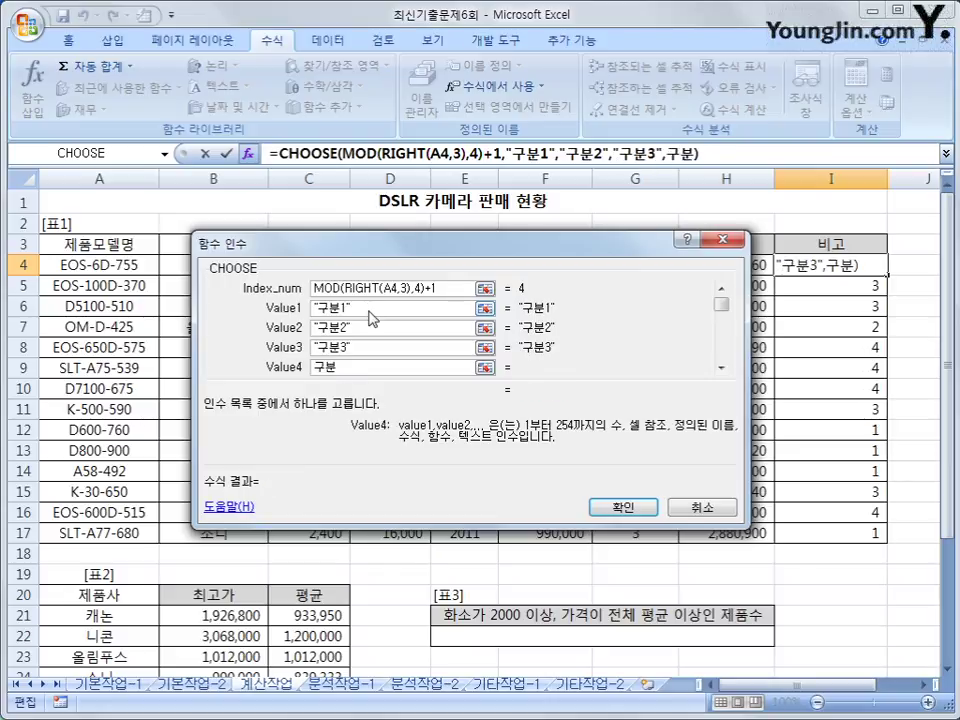
pyautogui.write('4')
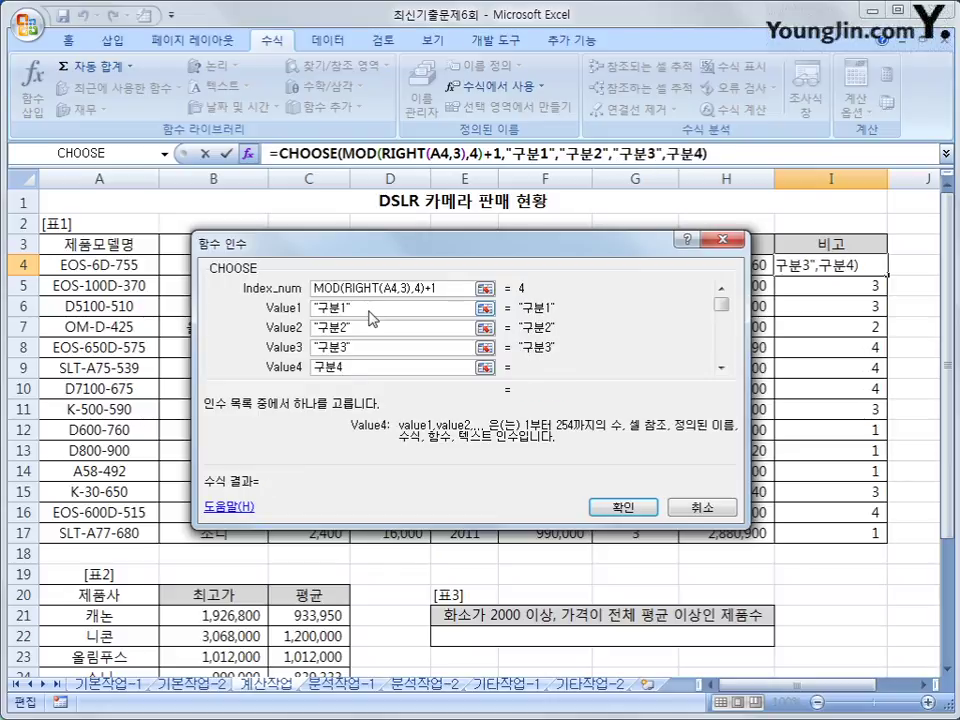
pyautogui.click(623, 508)
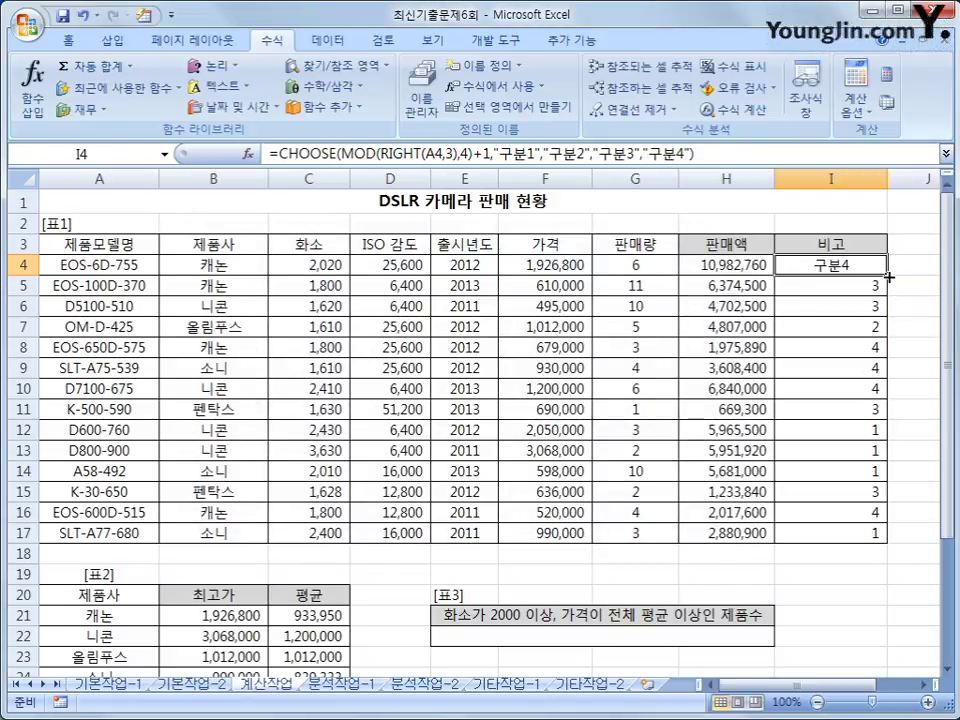
pyautogui.moveTo(889, 280); pyautogui.dragTo(826, 540)
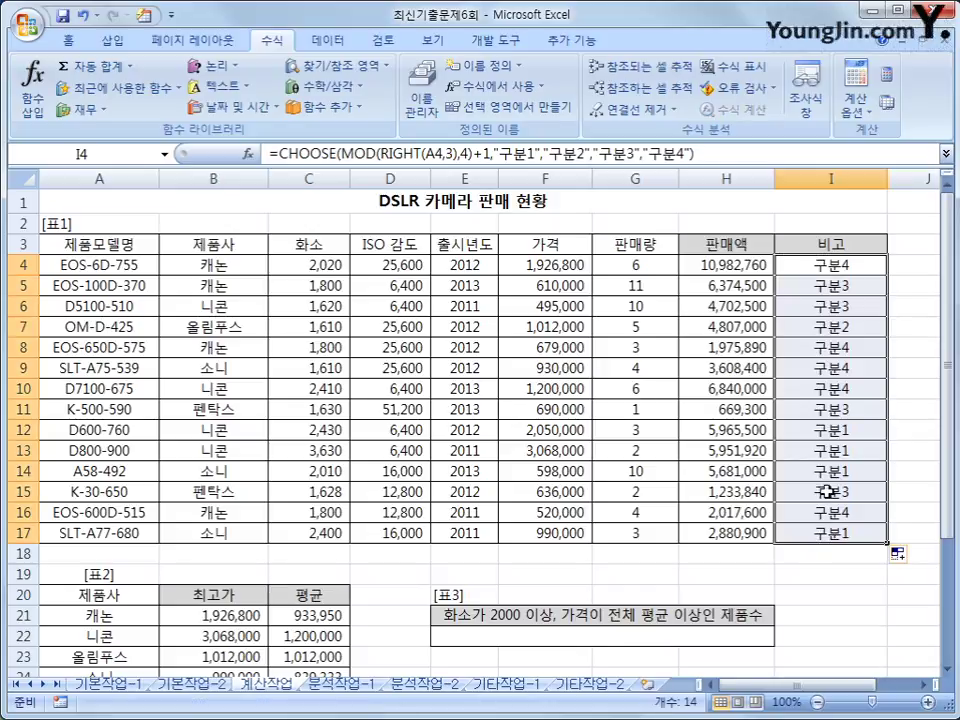
# Wrap the MOD part of I4's CHOOSE formula in VALUE, giving VALUE(MOD(RIGHT(A4,3),4))+1 as the index
pyautogui.click(830, 267)
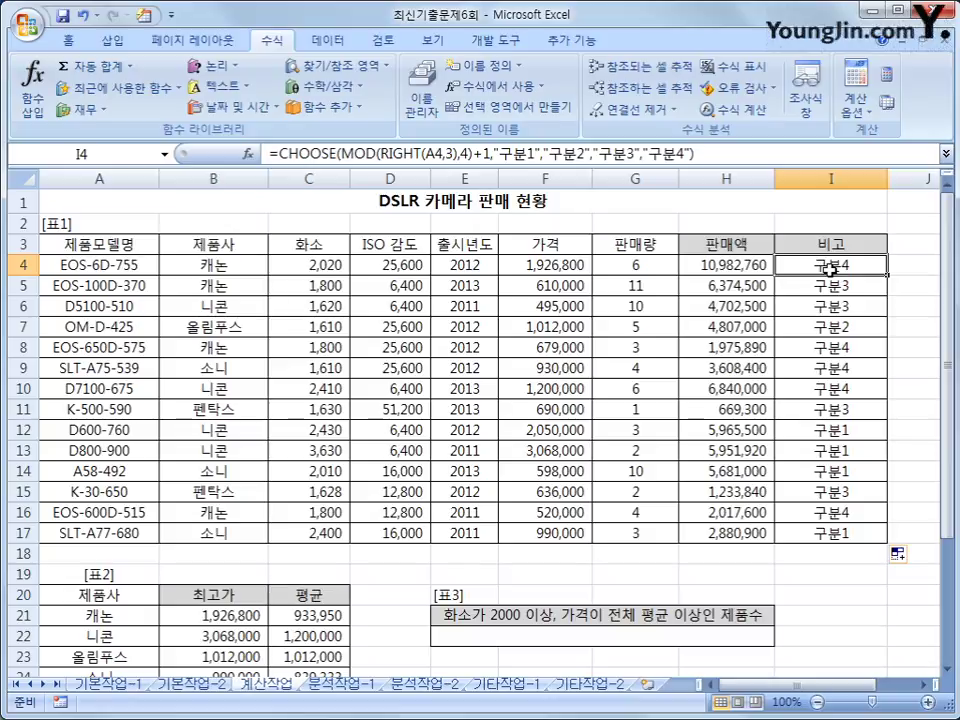
pyautogui.click(317, 154)
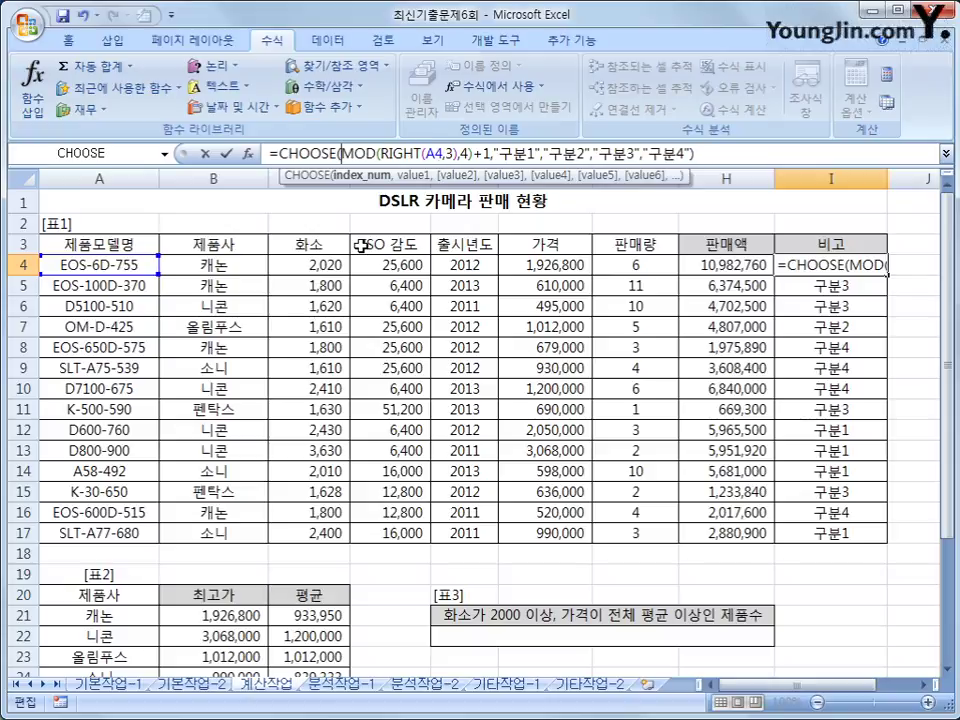
pyautogui.write('v')
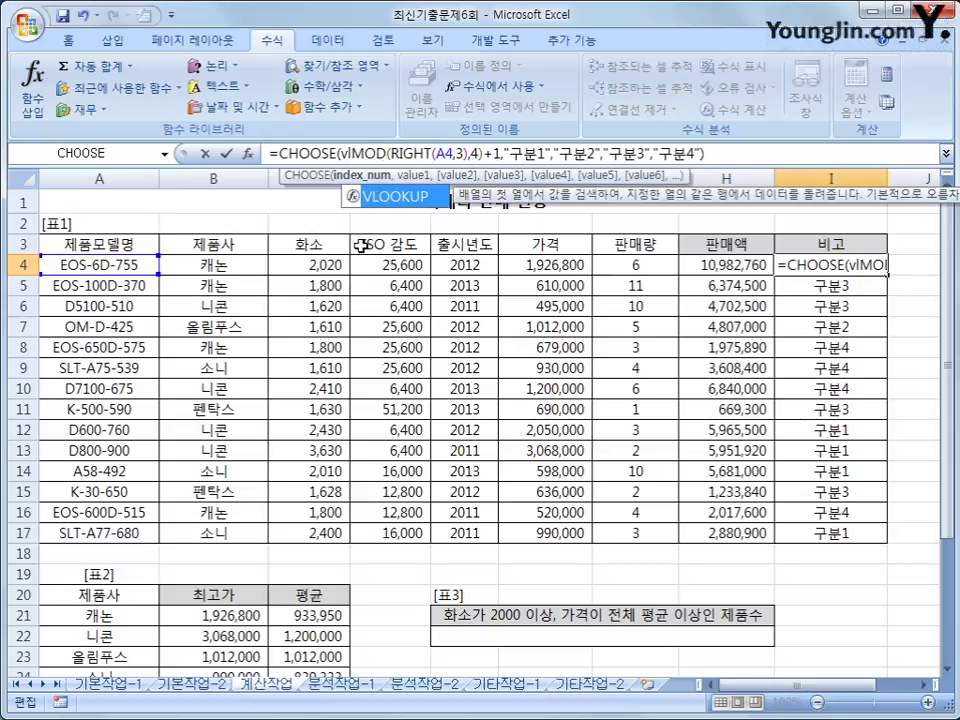
pyautogui.press('BackSpace')
pyautogui.write('alue(')
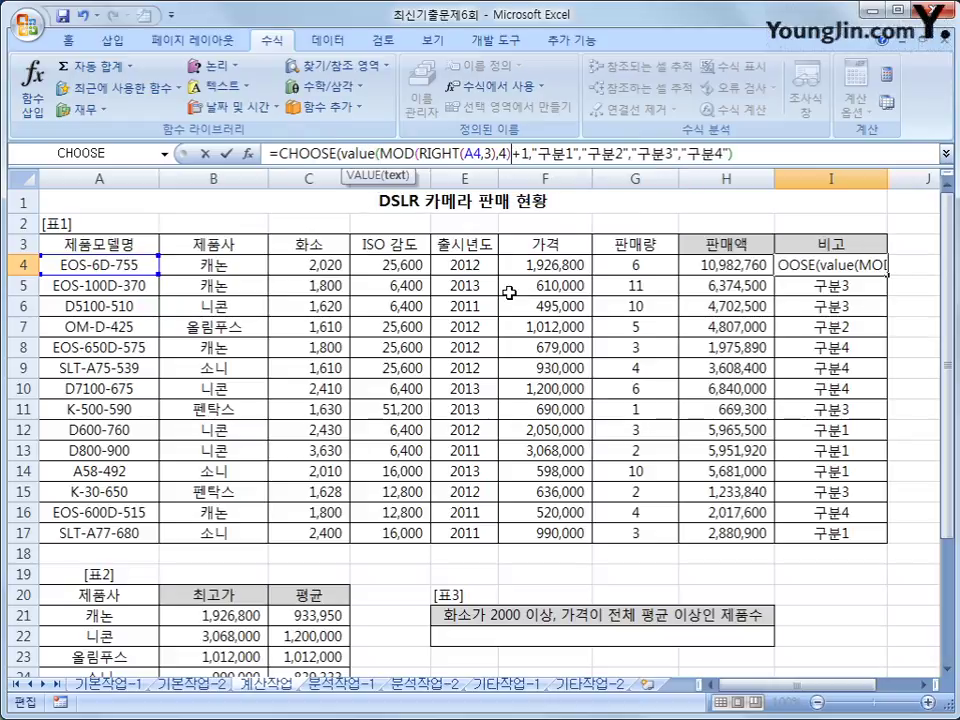
pyautogui.write(')')
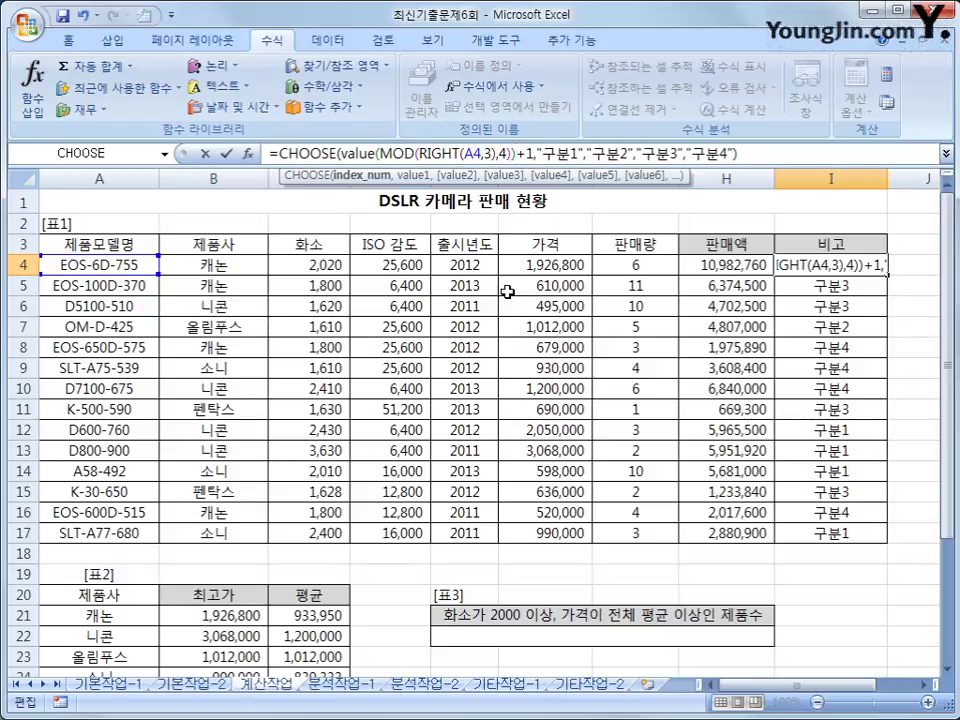
pyautogui.press('Return')
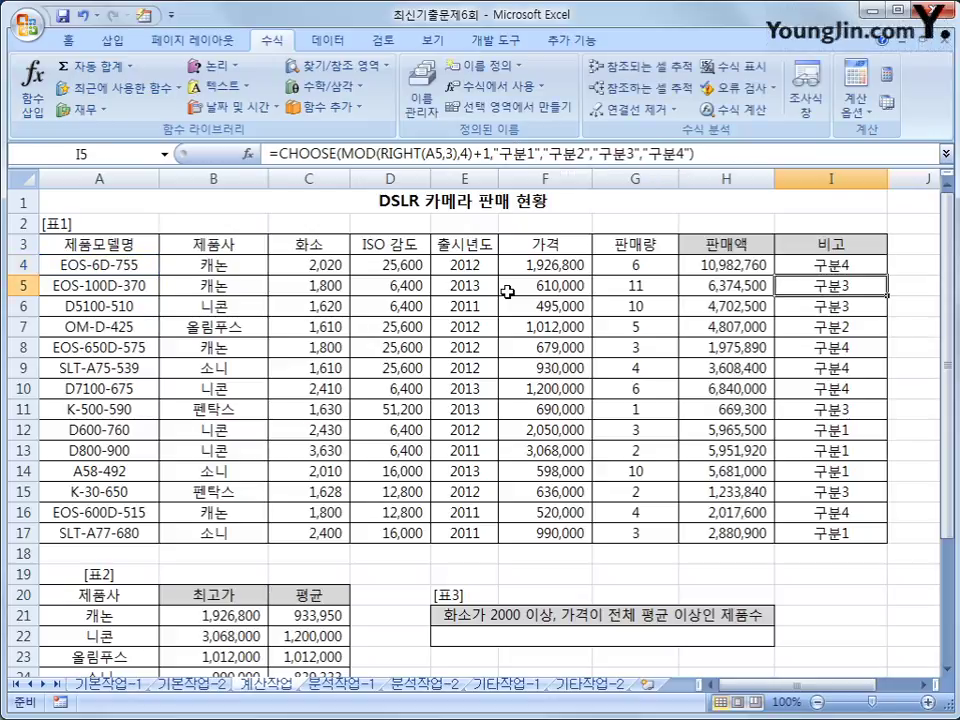
# Fill the revised CHOOSE formula from I4 down through I17 and check the formulas in I17 and I4
pyautogui.click(810, 263)
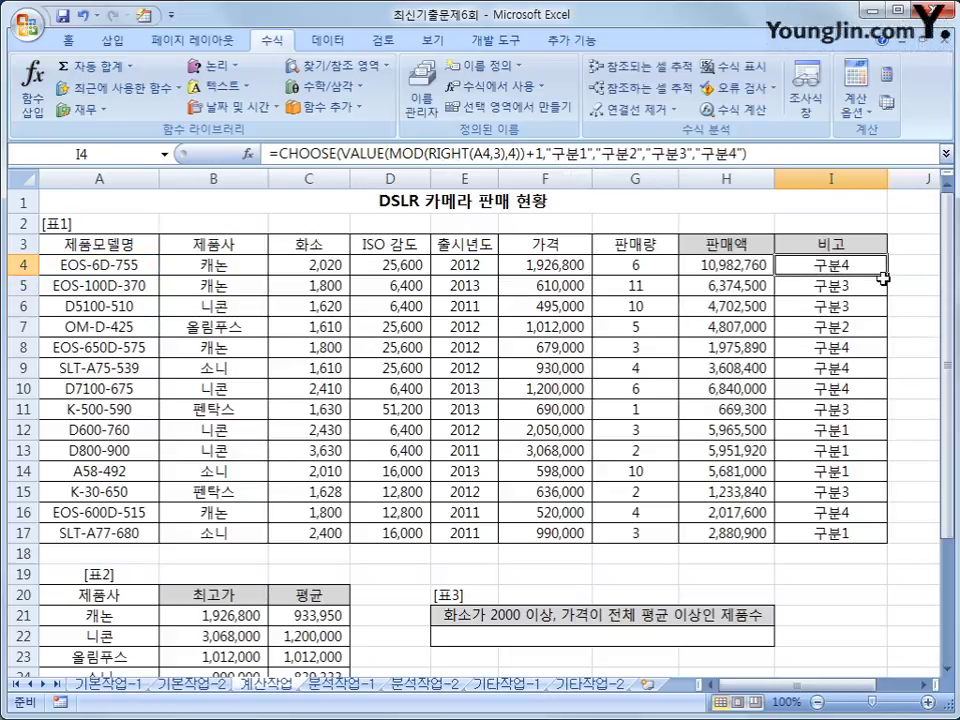
pyautogui.moveTo(888, 276); pyautogui.dragTo(870, 543)
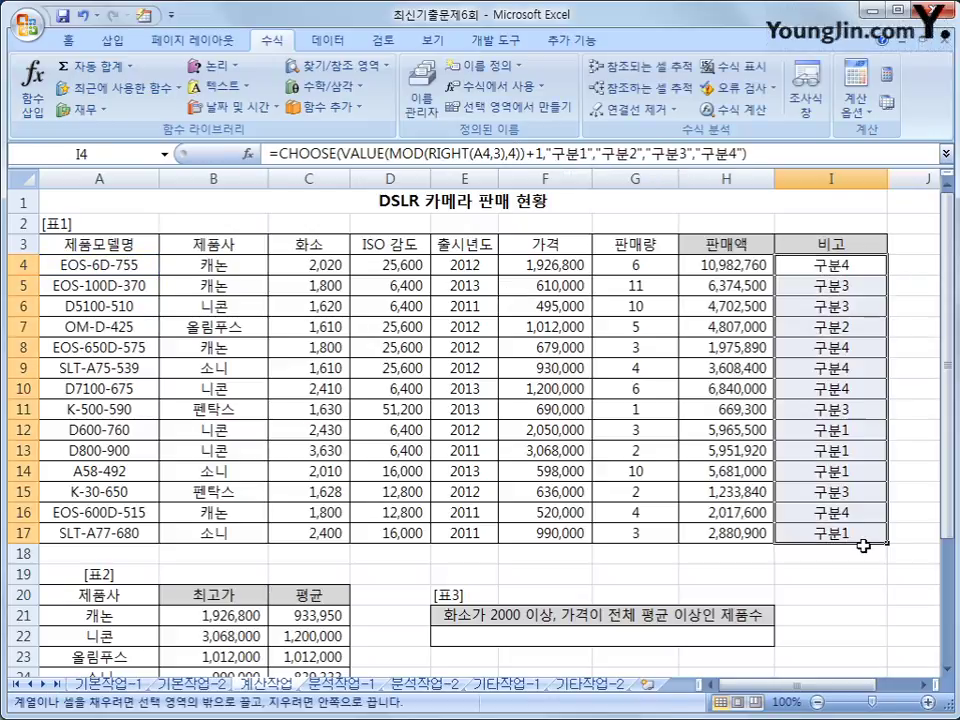
pyautogui.click(869, 535)
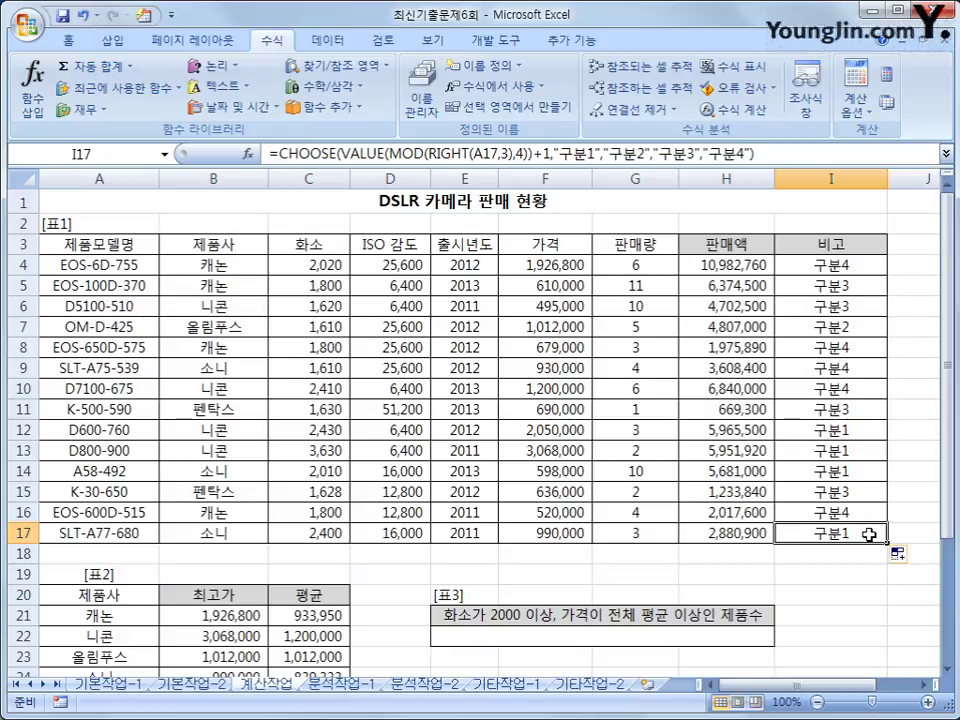
pyautogui.click(838, 265)
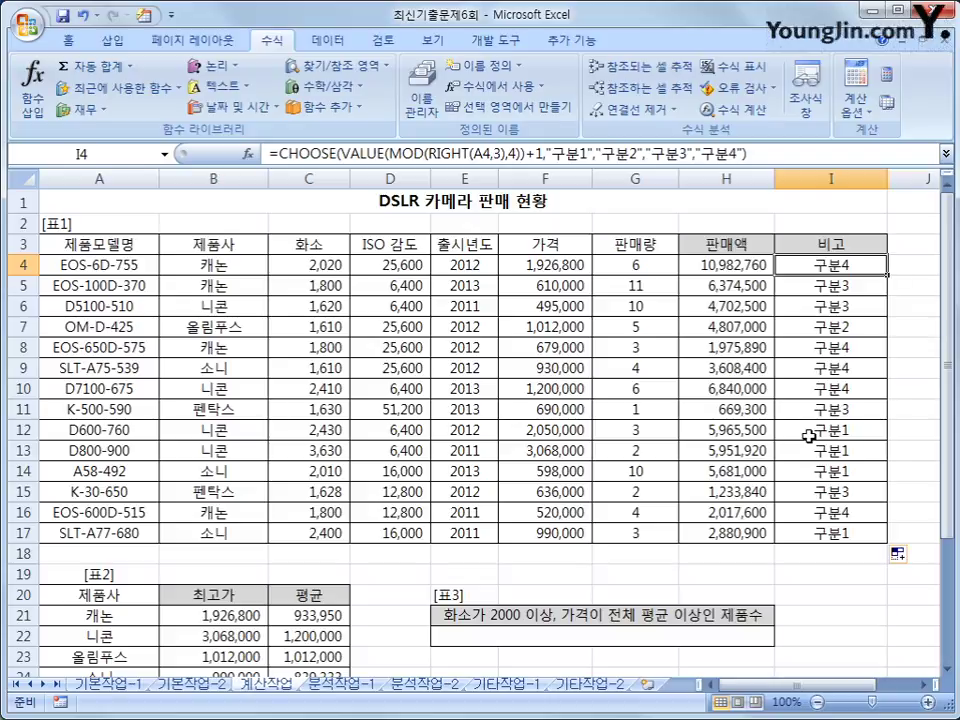
# Copy the 화소 heading from C3 into E24 below [표3] as a criteria heading
pyautogui.scroll(-1, 808, 436)
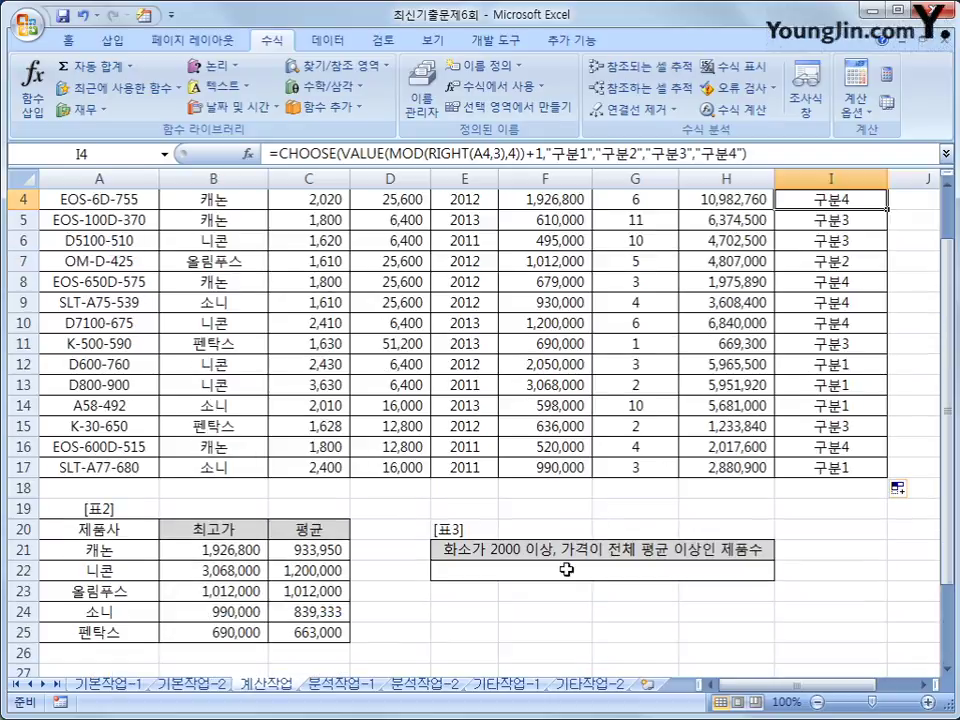
pyautogui.click(566, 572)
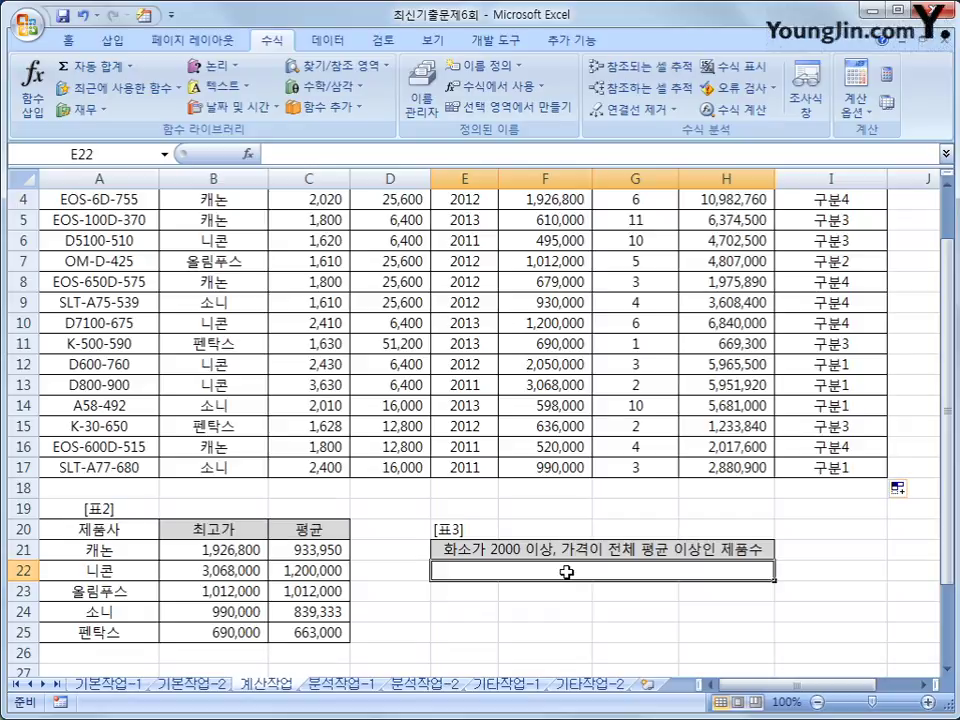
pyautogui.click(471, 615)
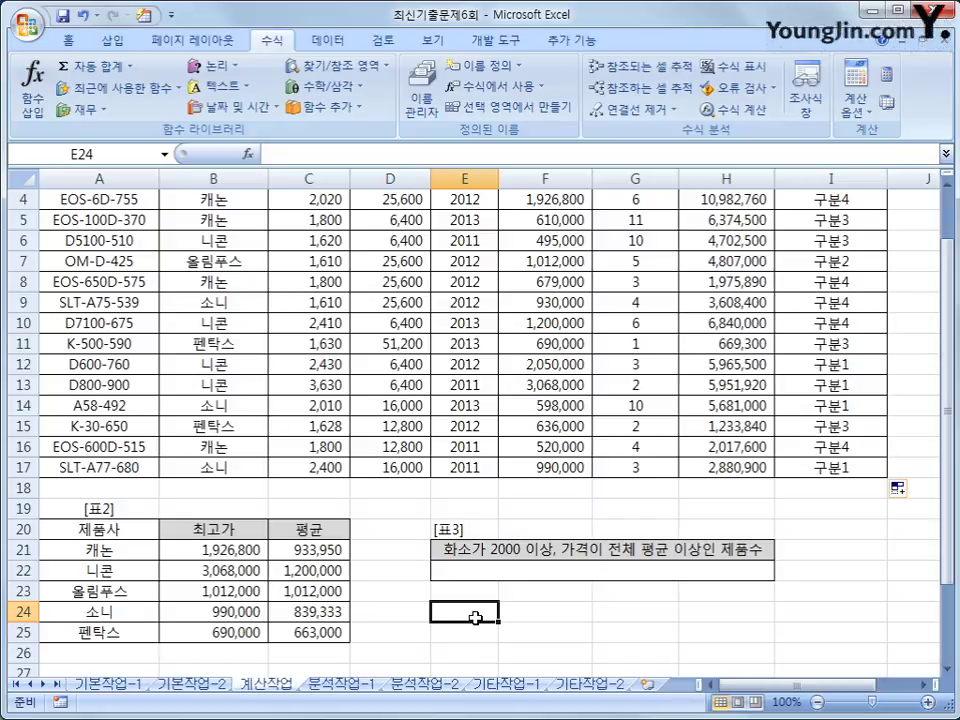
pyautogui.scroll(1, 475, 617)
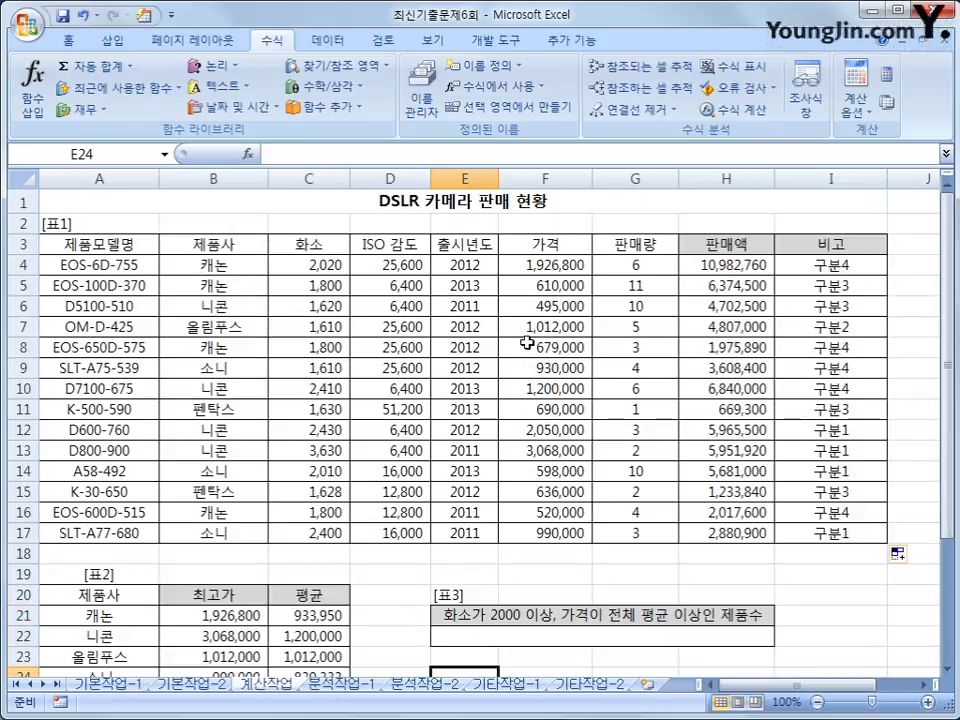
pyautogui.click(320, 247)
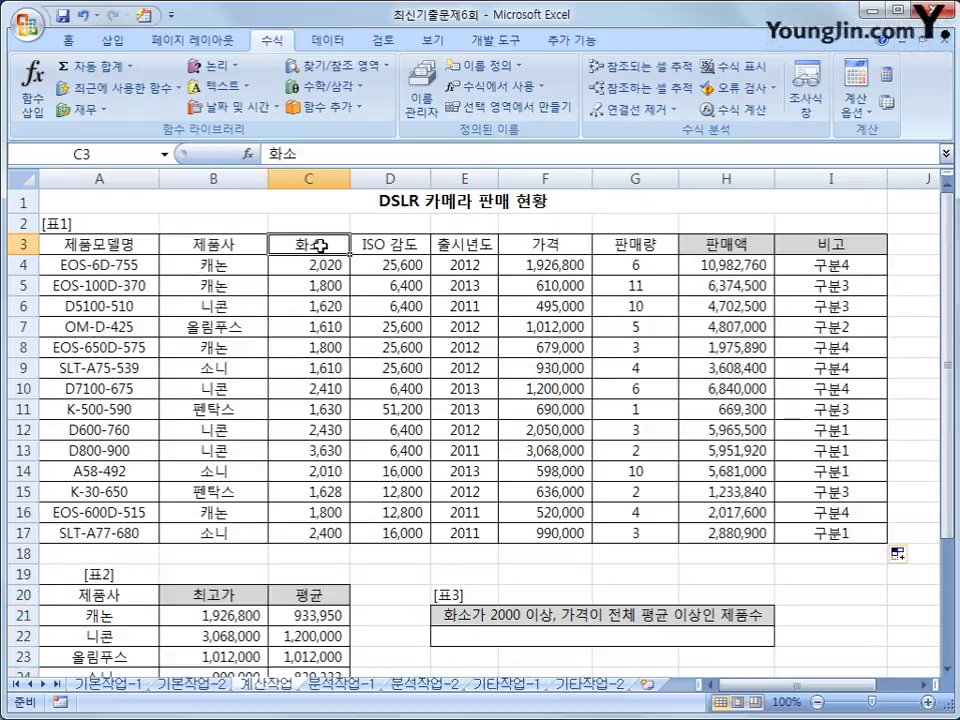
pyautogui.hotkey('ctrl', 'c')
pyautogui.scroll(-4, 463, 435)
pyautogui.click(474, 430)
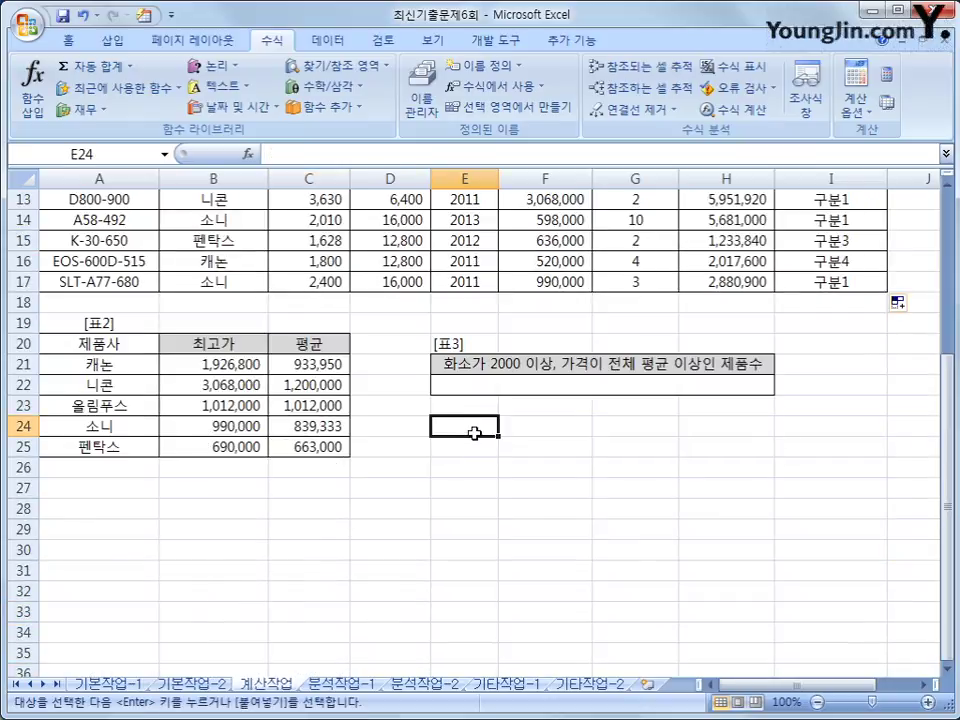
pyautogui.hotkey('ctrl', 'v')
# Enter the condition >=2000 in E25 under the 화소 criteria heading
pyautogui.click(470, 450)
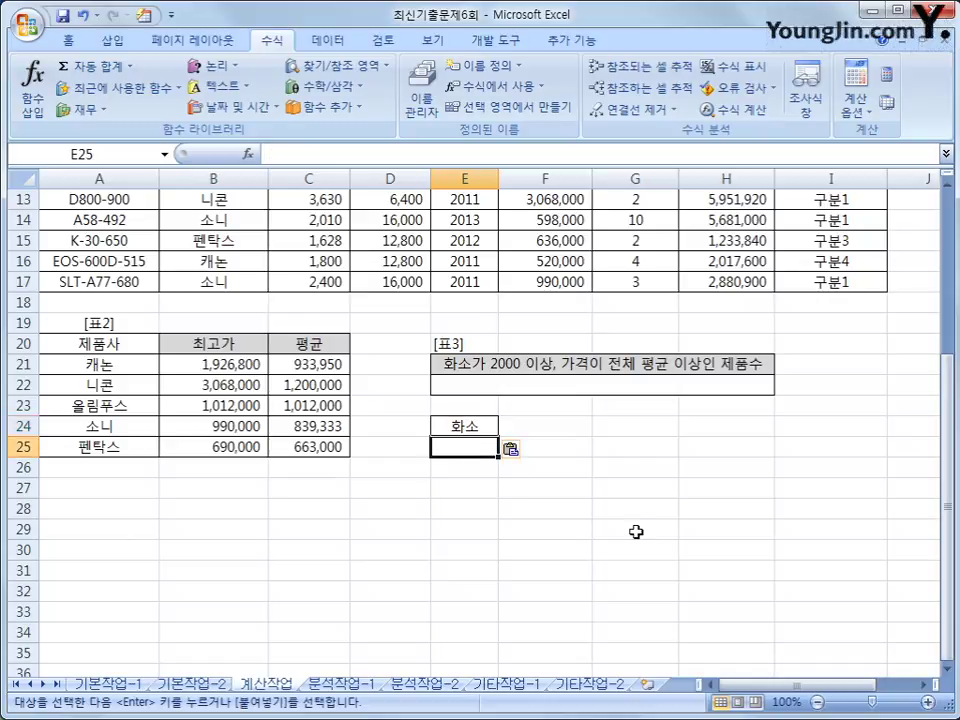
pyautogui.write('>=2000')
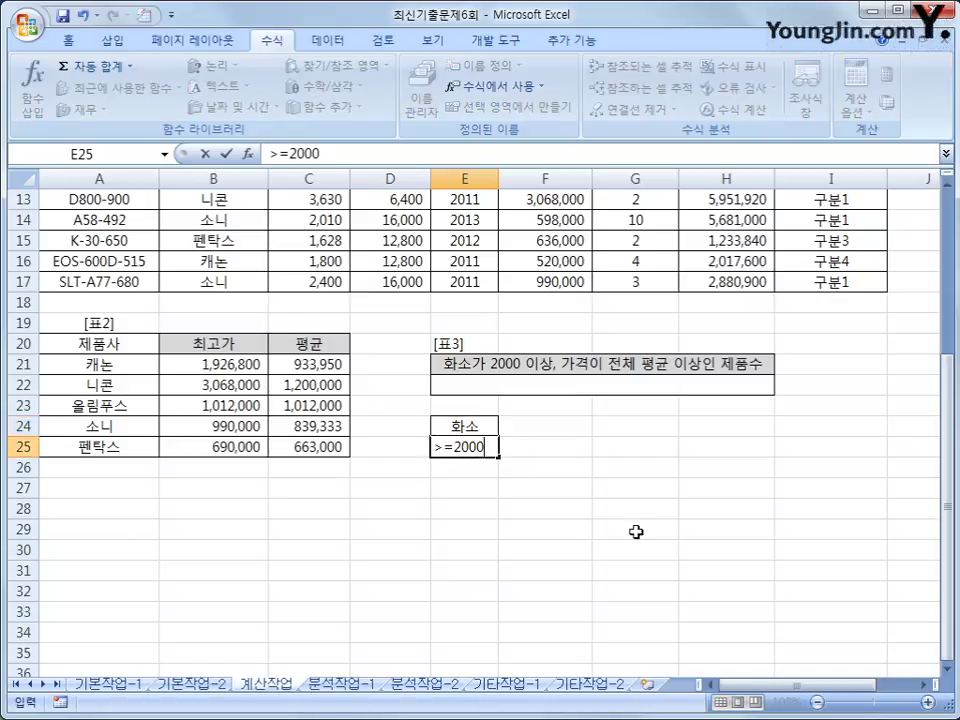
pyautogui.press('Return')
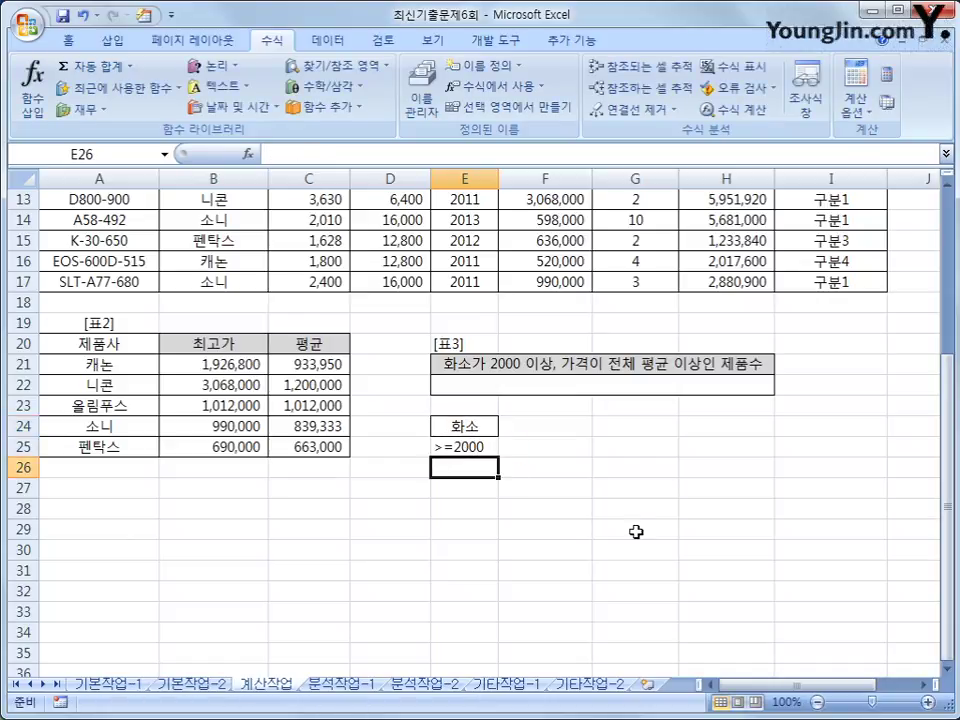
# Enter 평균 in F24 as the heading of the second criteria column beside 화소
pyautogui.click(555, 427)
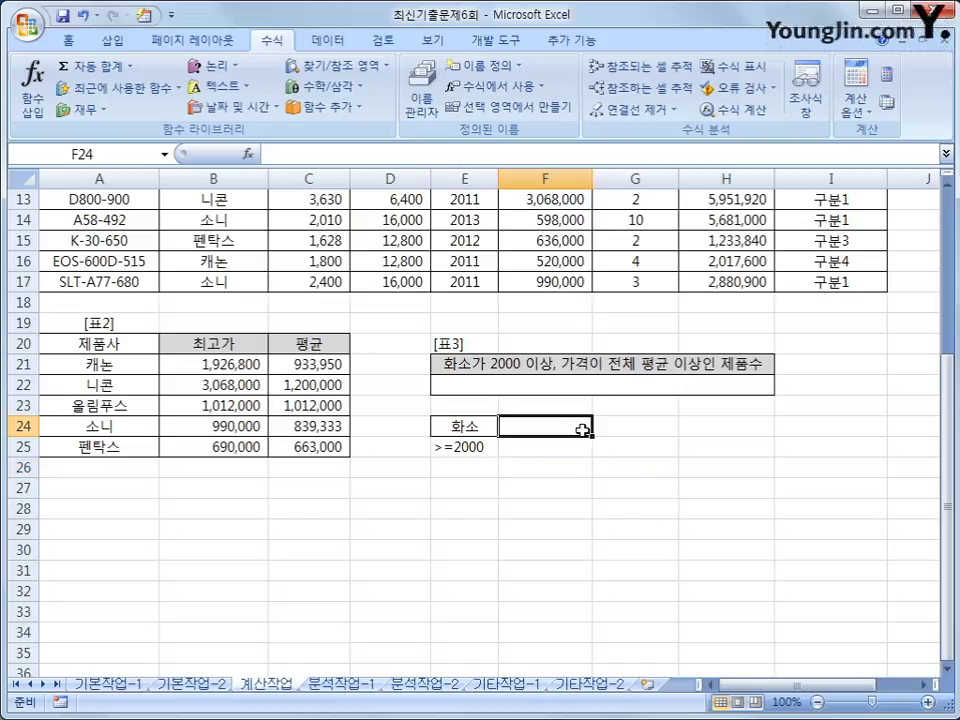
pyautogui.write('vu')
pyautogui.press('Escape')
pyautogui.press('Hangul')
pyautogui.write('펴')
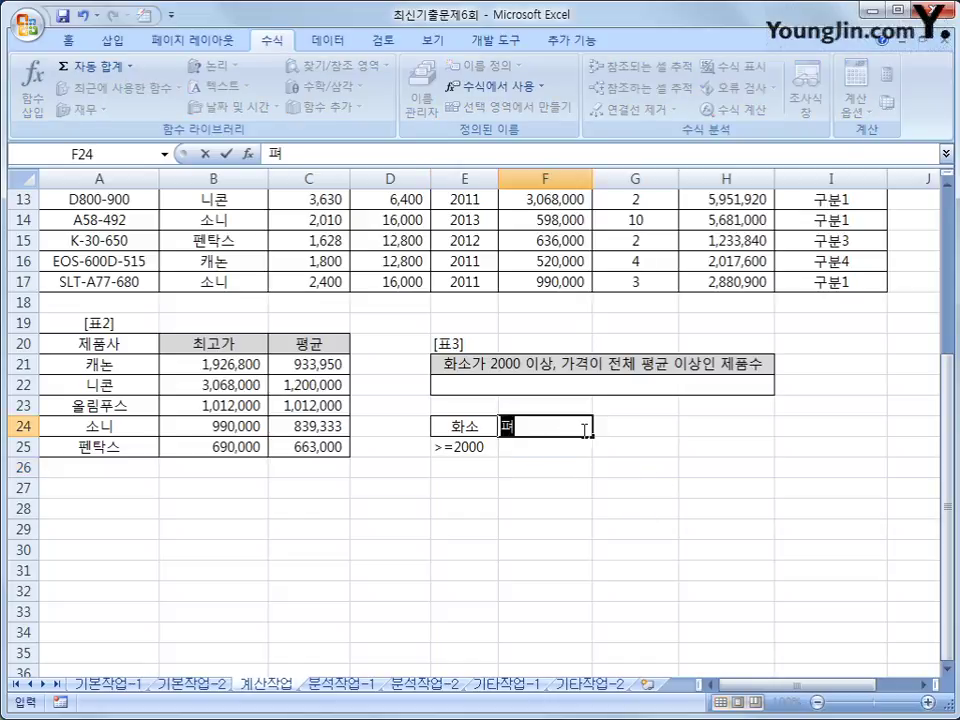
pyautogui.write('ㅇ균')
pyautogui.press('Return')
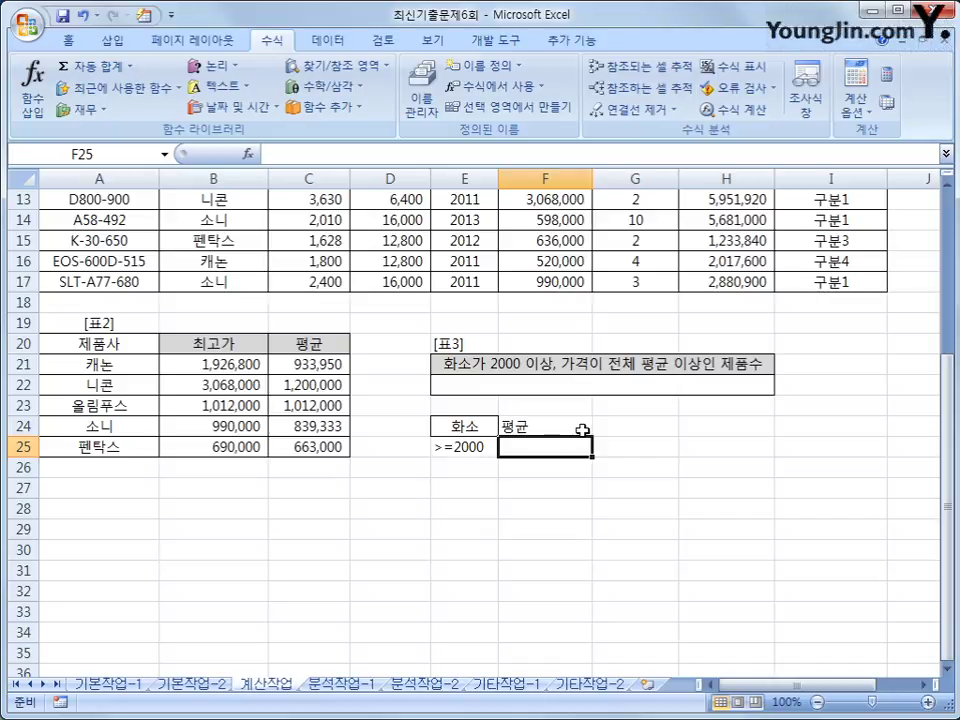
# Enter the criteria formula =F4>=AVERAGE($F$4:$F$17) in F25 under the 평균 heading and check both criteria cells
pyautogui.write('=')
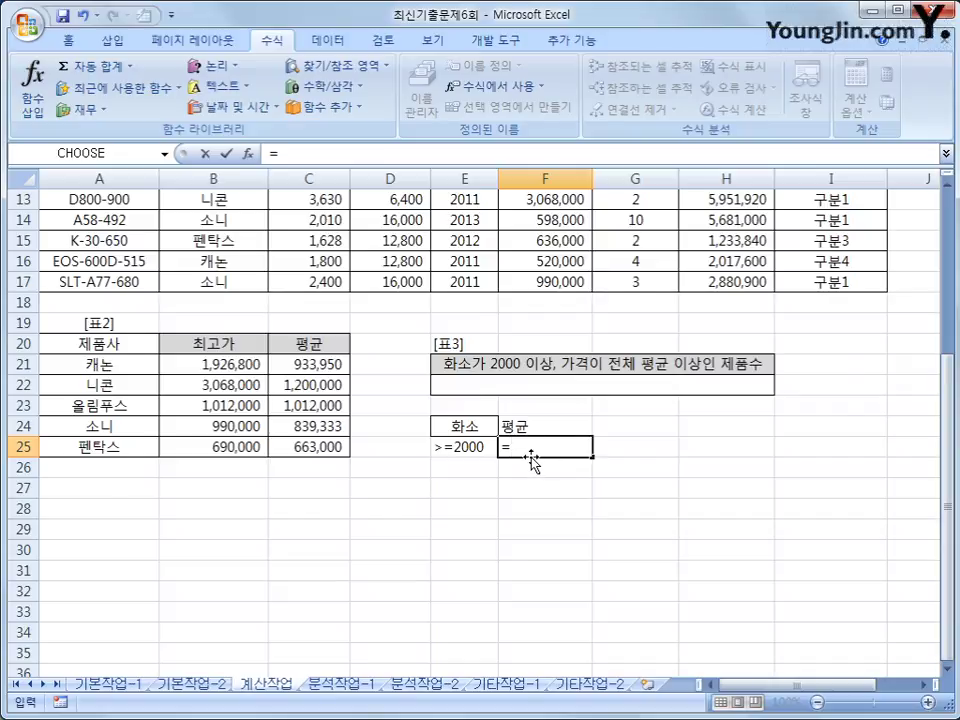
pyautogui.scroll(4, 531, 458)
pyautogui.click(570, 267)
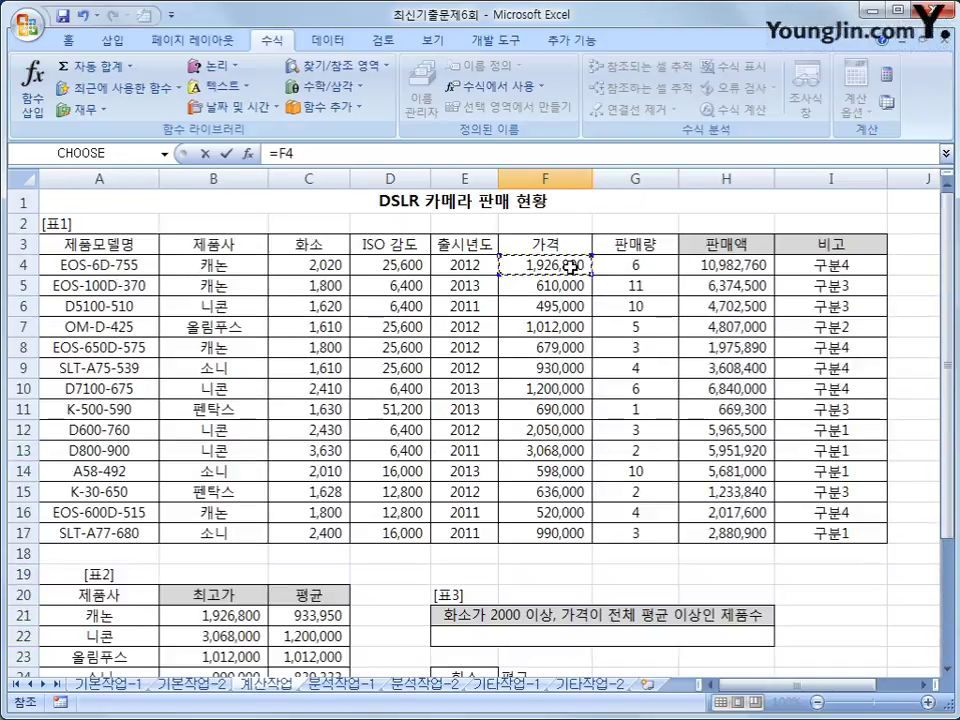
pyautogui.write('>=')
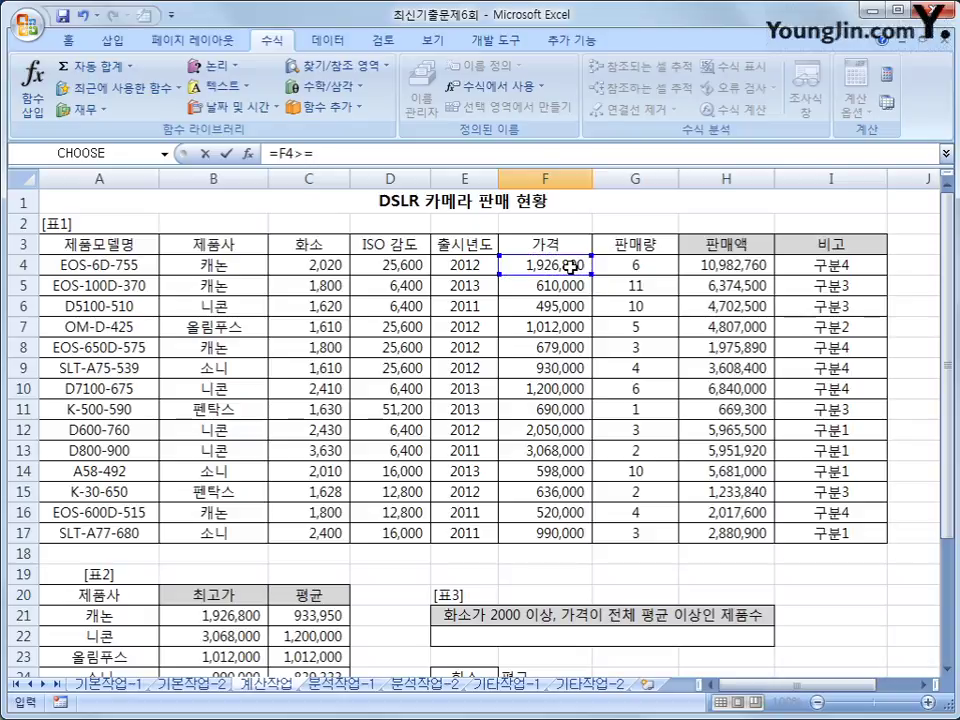
pyautogui.write('aver')
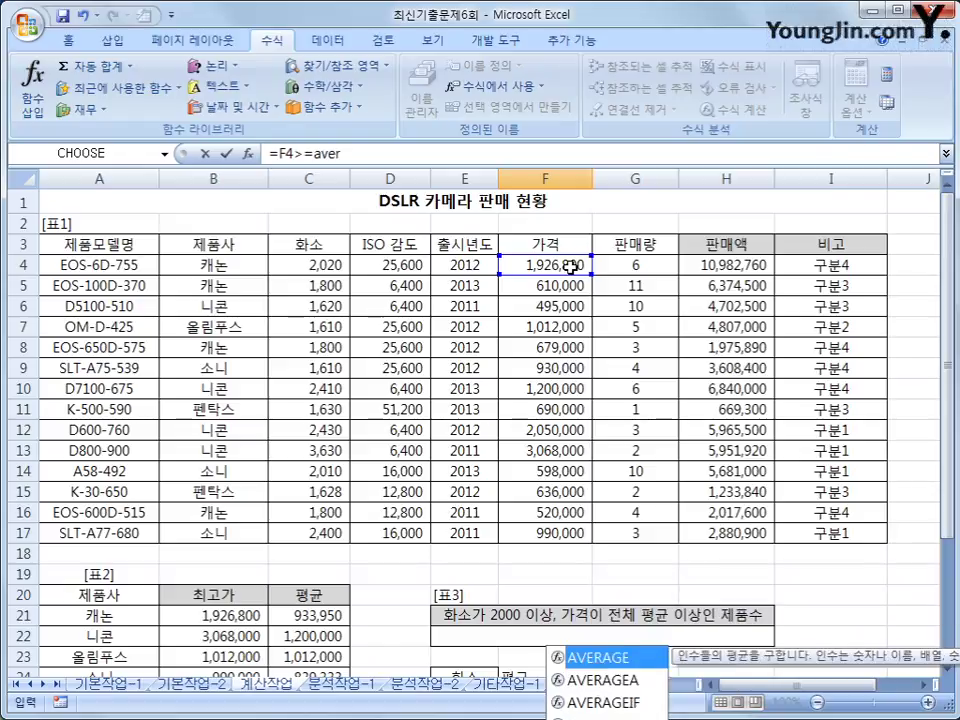
pyautogui.write('age(')
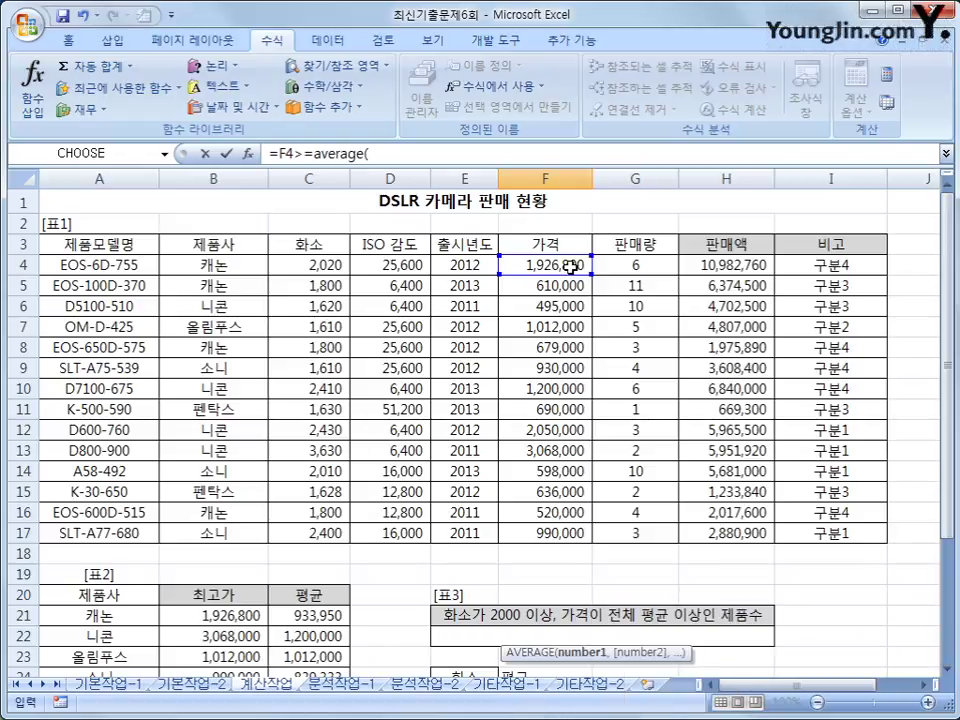
pyautogui.moveTo(569, 268); pyautogui.dragTo(566, 537)
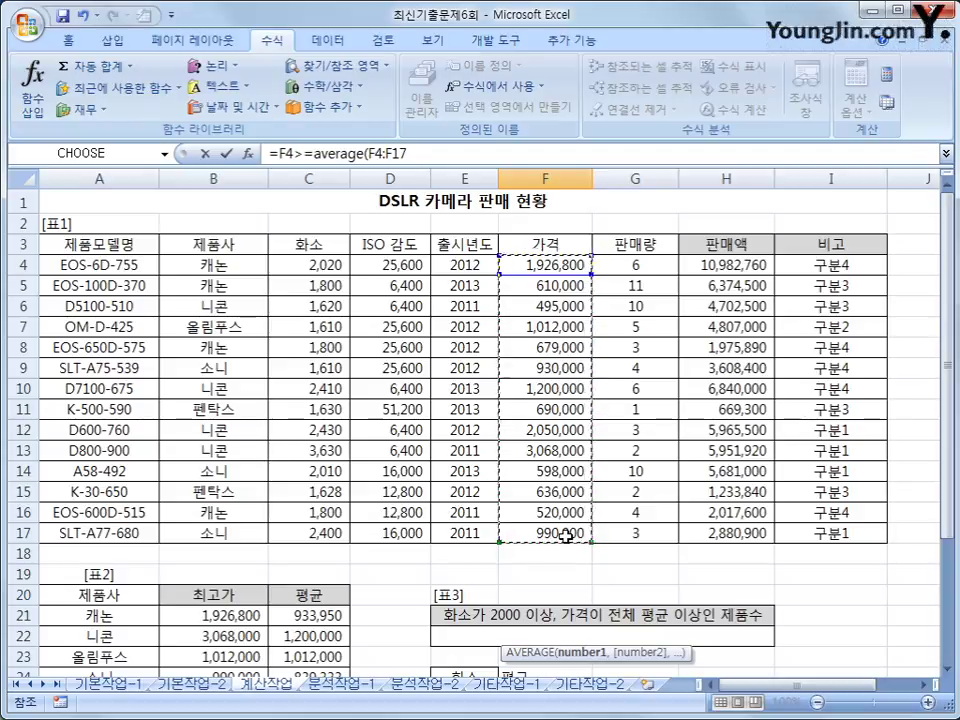
pyautogui.press('F4')
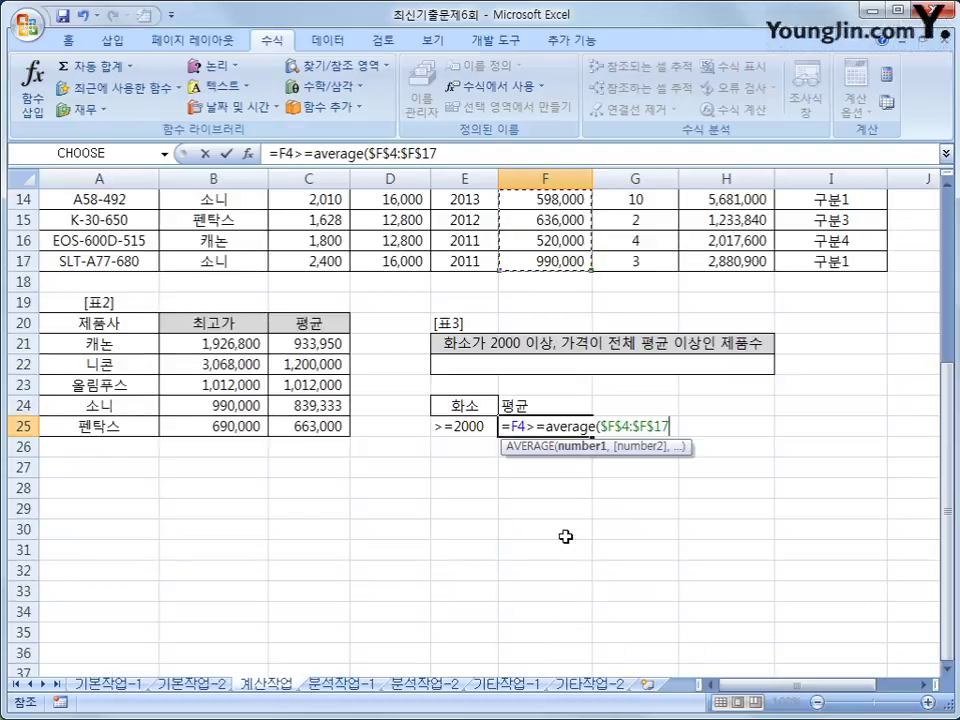
pyautogui.write(')')
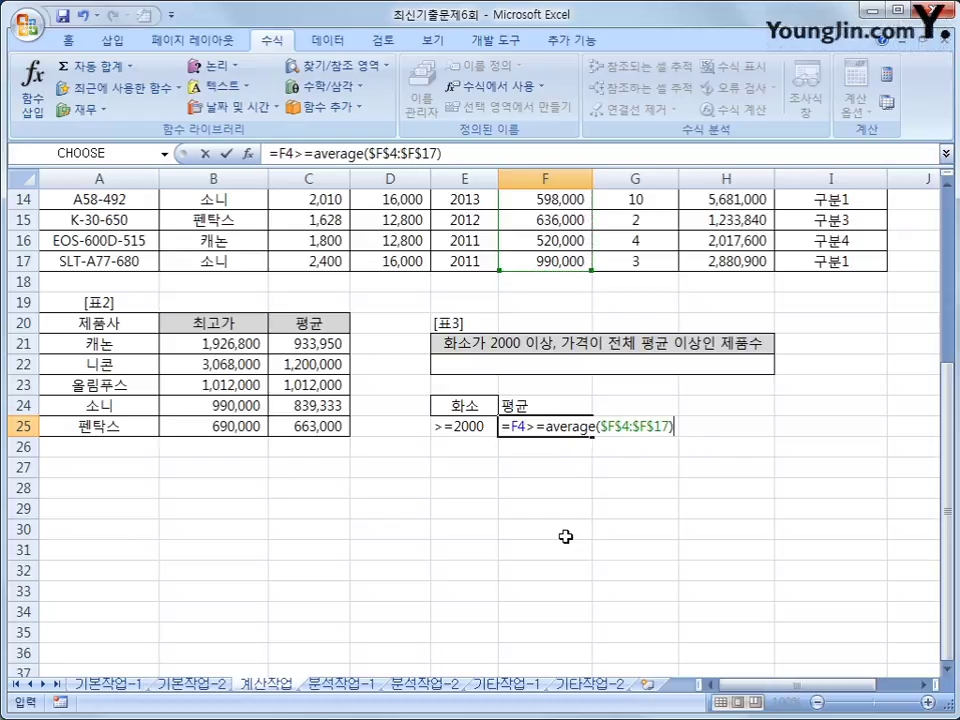
pyautogui.press('Return')
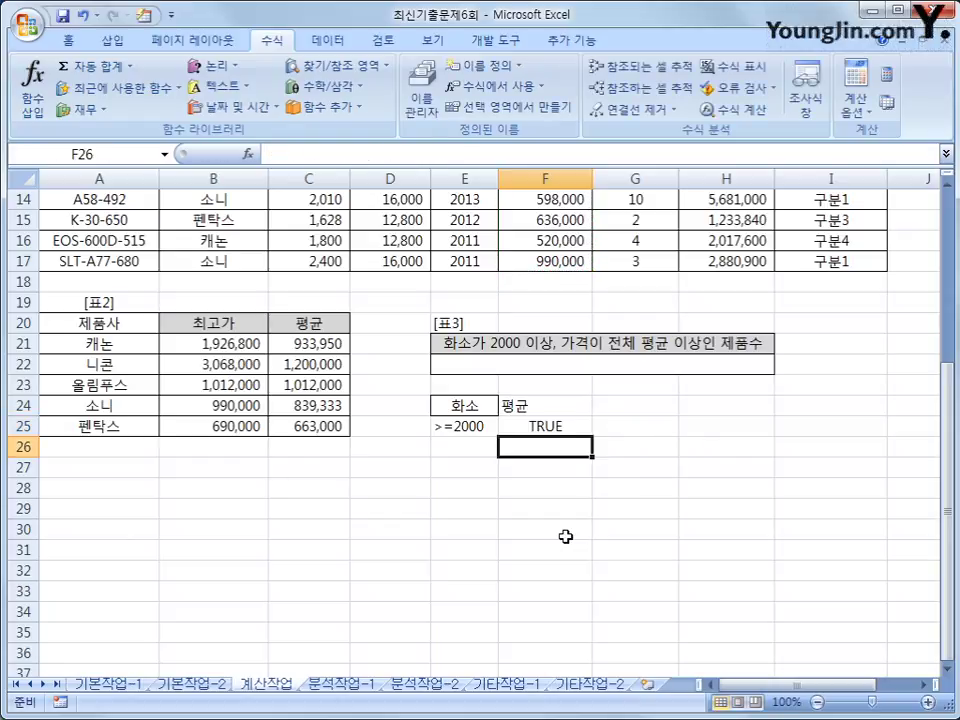
pyautogui.click(548, 431)
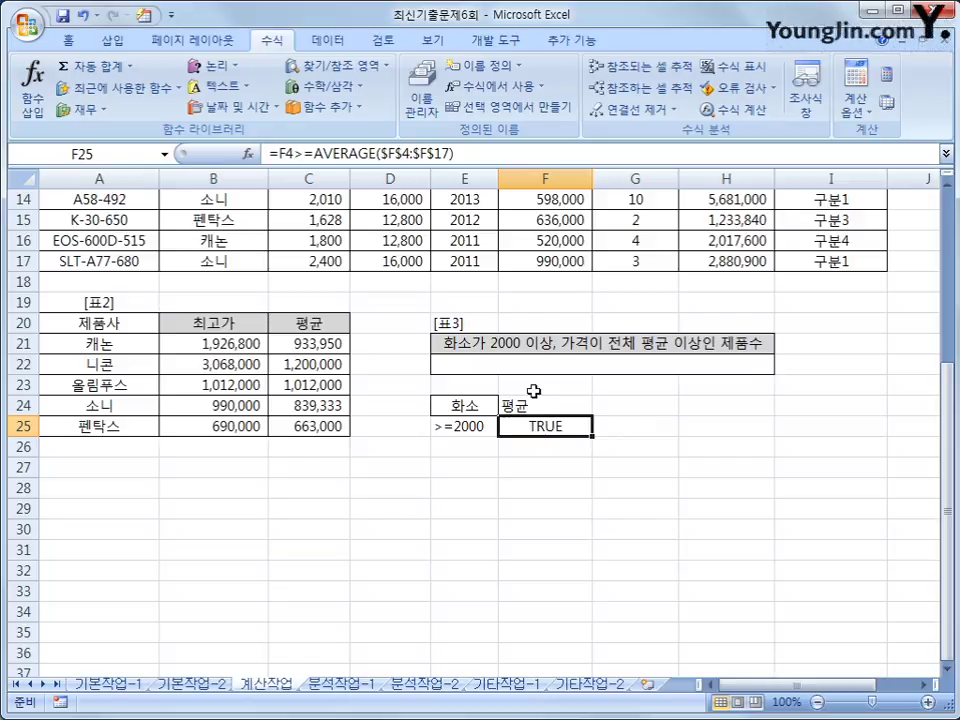
pyautogui.click(556, 407)
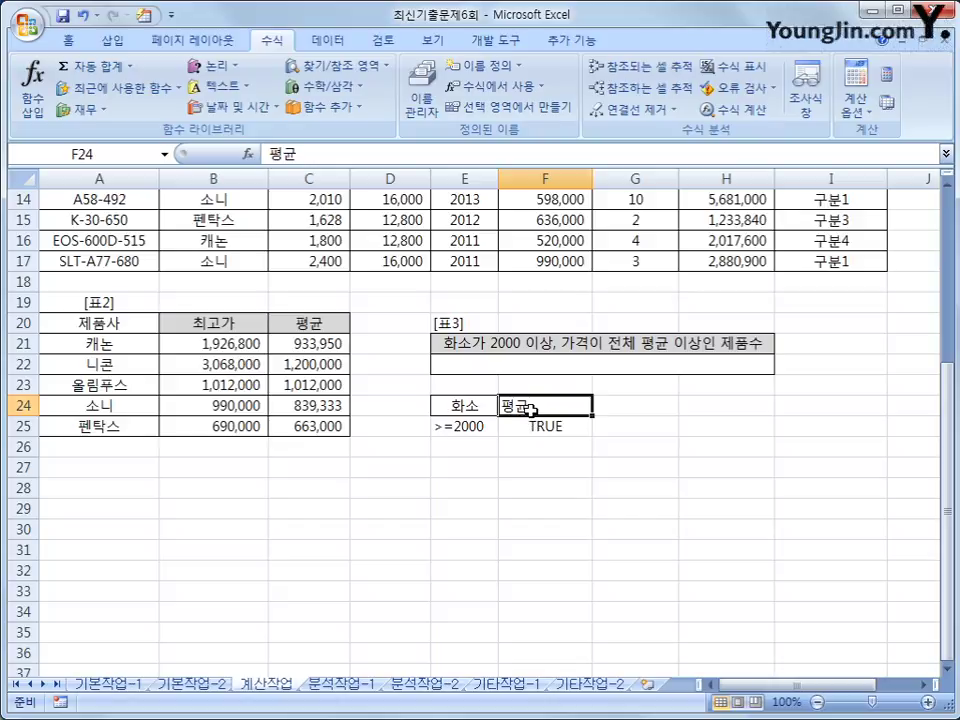
# Insert the DCOUNTA function from the 데이터베이스 category into the [표3] result cell E22
pyautogui.click(529, 366)
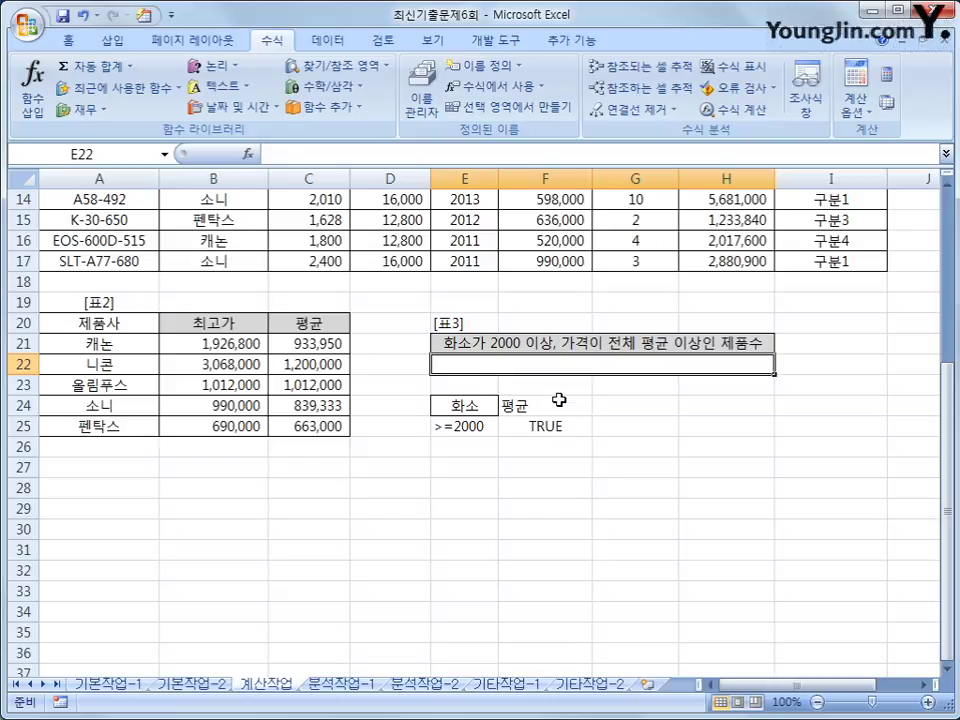
pyautogui.click(247, 153)
pyautogui.click(676, 318)
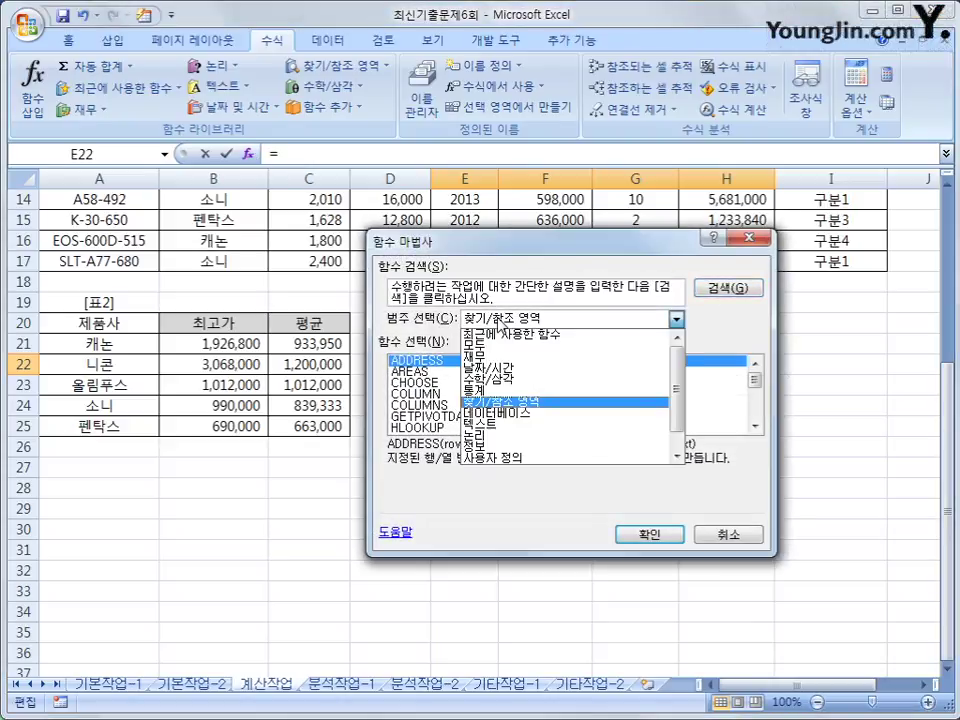
pyautogui.click(510, 411)
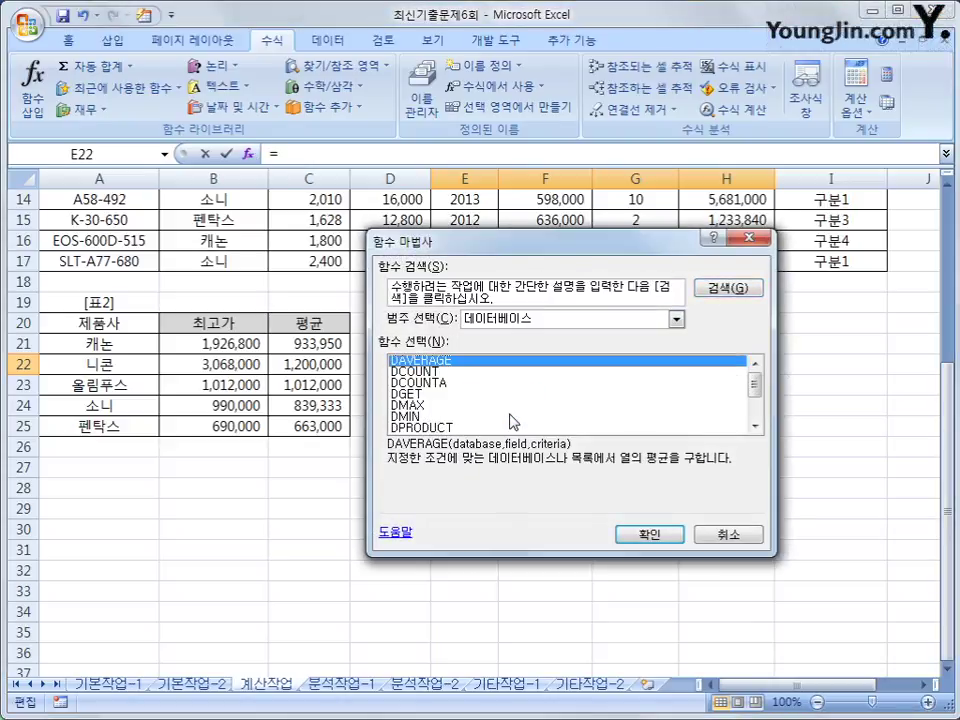
pyautogui.click(462, 384)
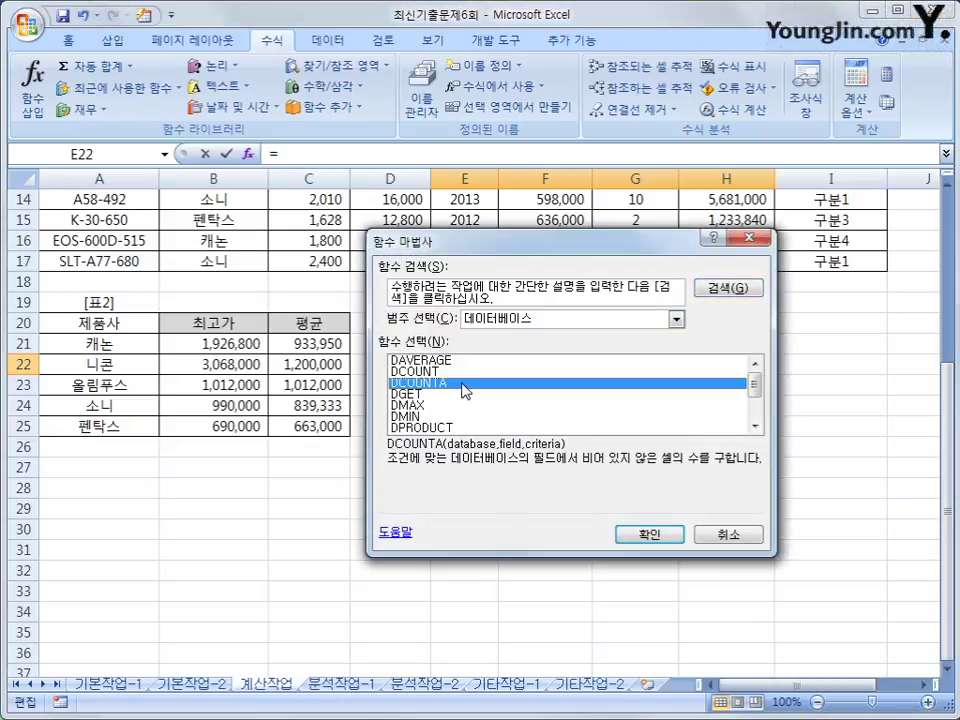
pyautogui.click(649, 533)
# Set DCOUNTA's Database argument to A3:I17 and its Field argument to the 화소 heading C3
pyautogui.scroll(2, 649, 513)
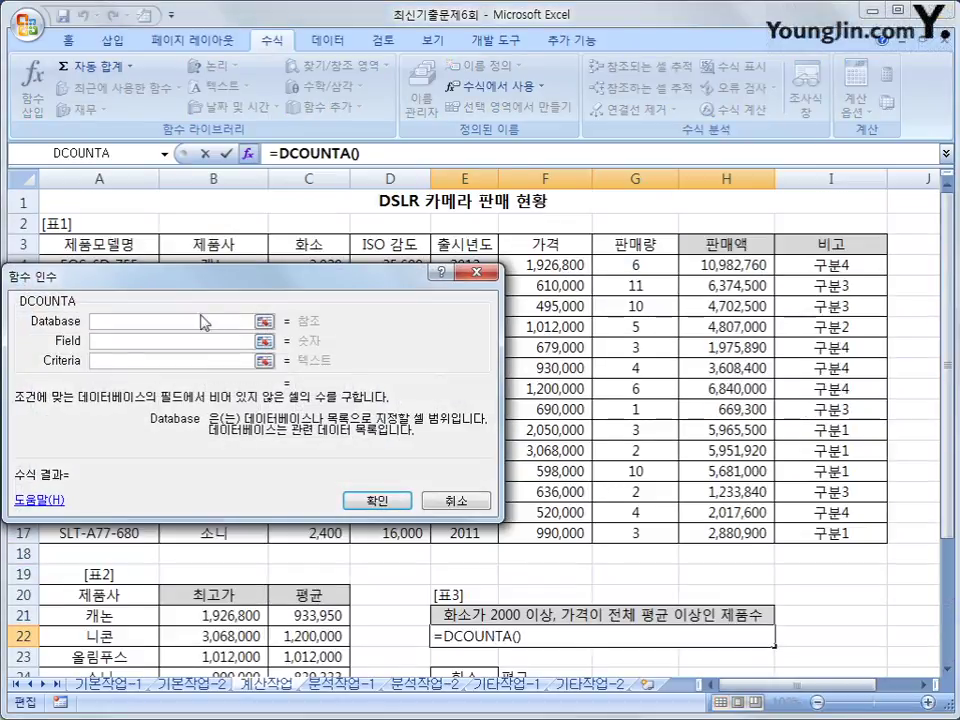
pyautogui.moveTo(122, 244); pyautogui.dragTo(817, 532)
pyautogui.click(176, 342)
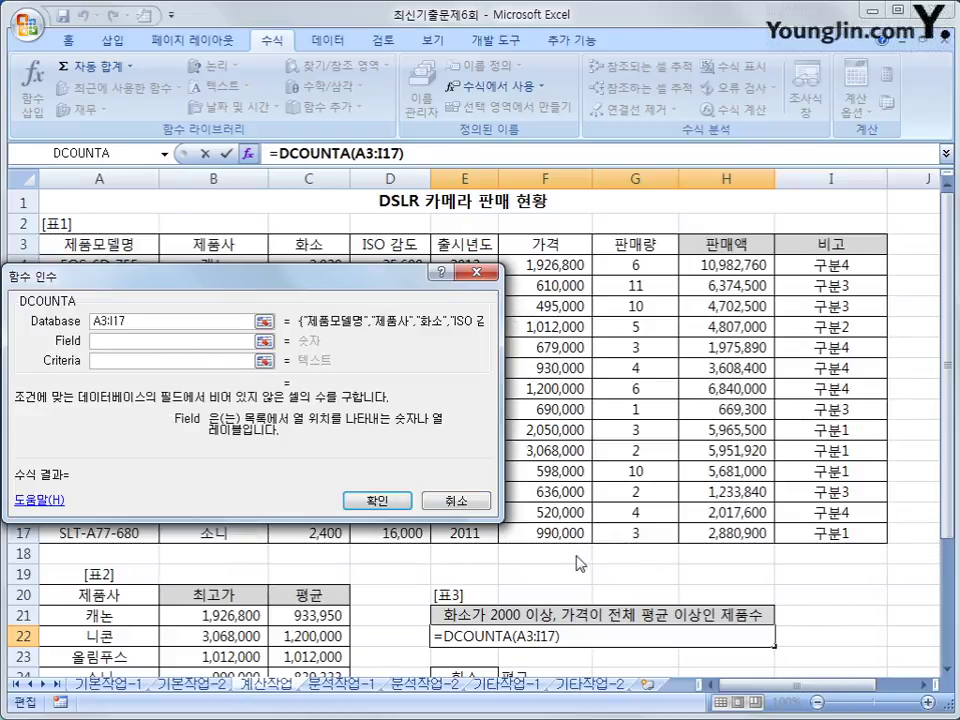
pyautogui.moveTo(261, 292); pyautogui.dragTo(455, 367)
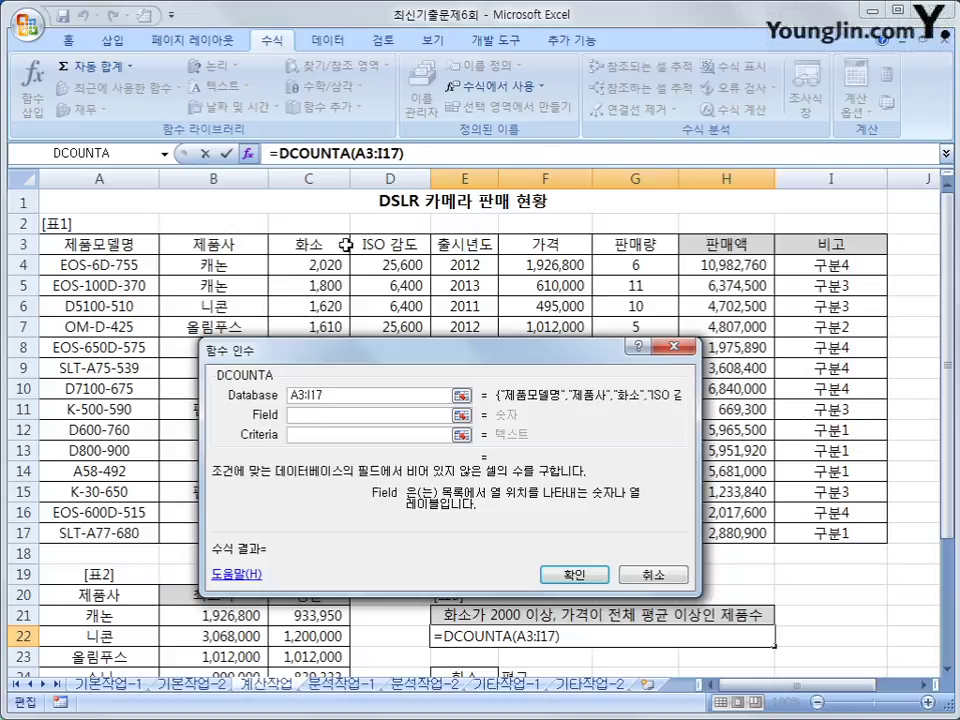
pyautogui.click(309, 244)
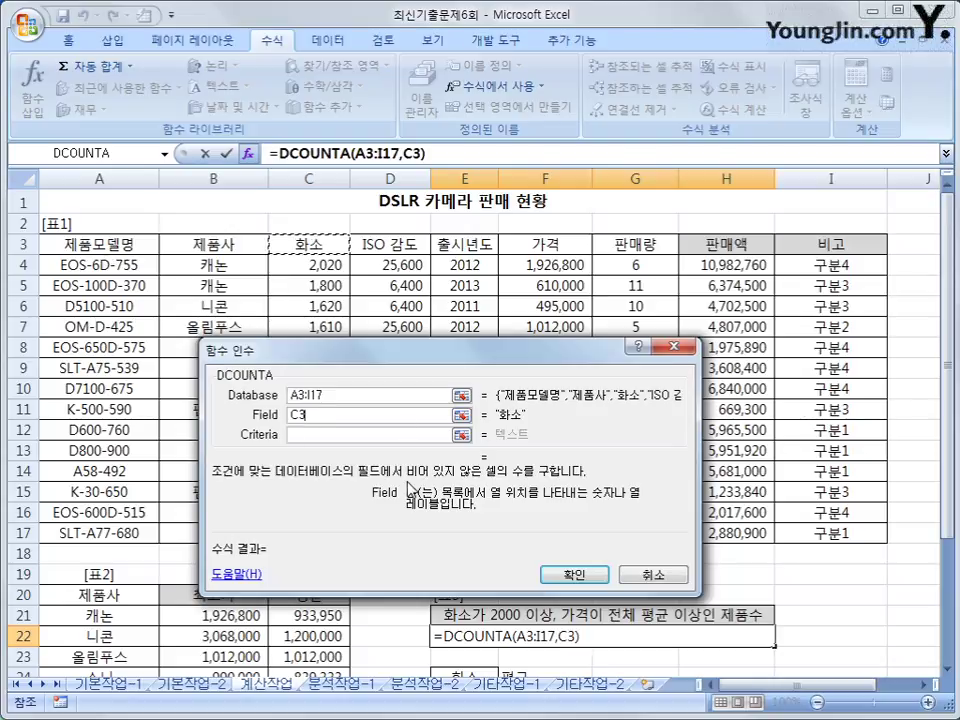
# Set DCOUNTA's Criteria argument to E24:F25 and complete the formula in E22
pyautogui.click(336, 437)
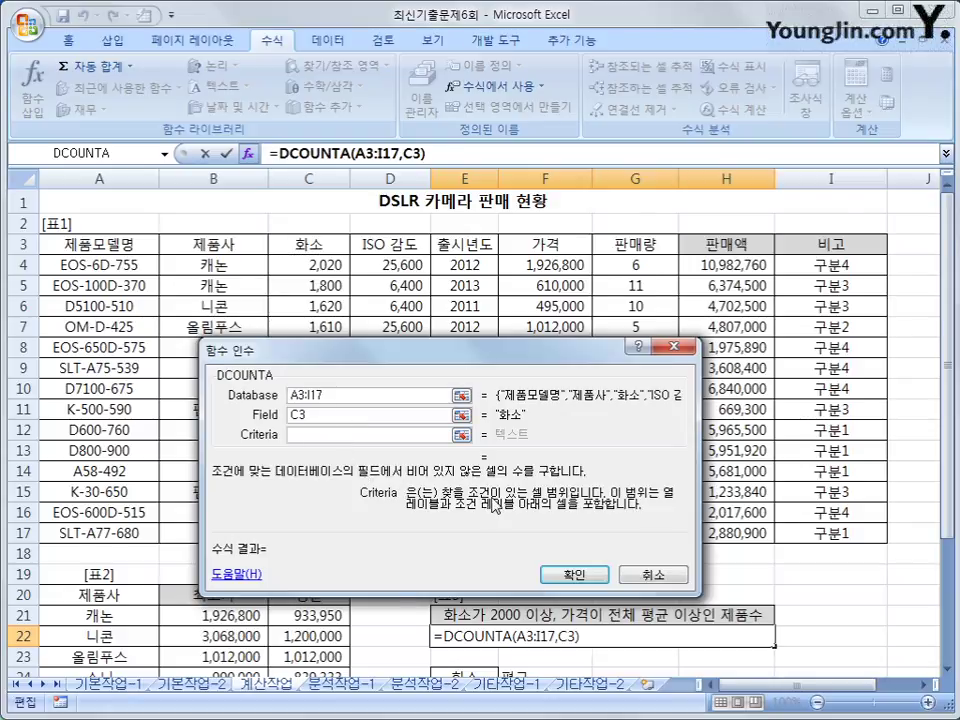
pyautogui.scroll(-2, 372, 380)
pyautogui.moveTo(486, 359); pyautogui.dragTo(474, 200)
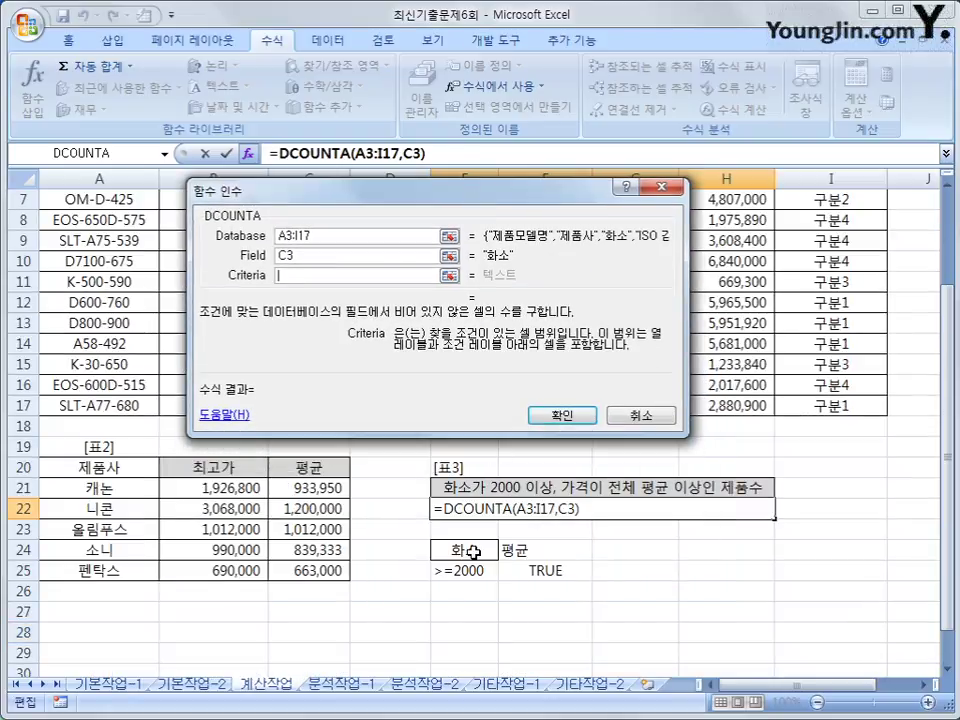
pyautogui.moveTo(445, 550); pyautogui.dragTo(527, 574)
pyautogui.click(610, 418)
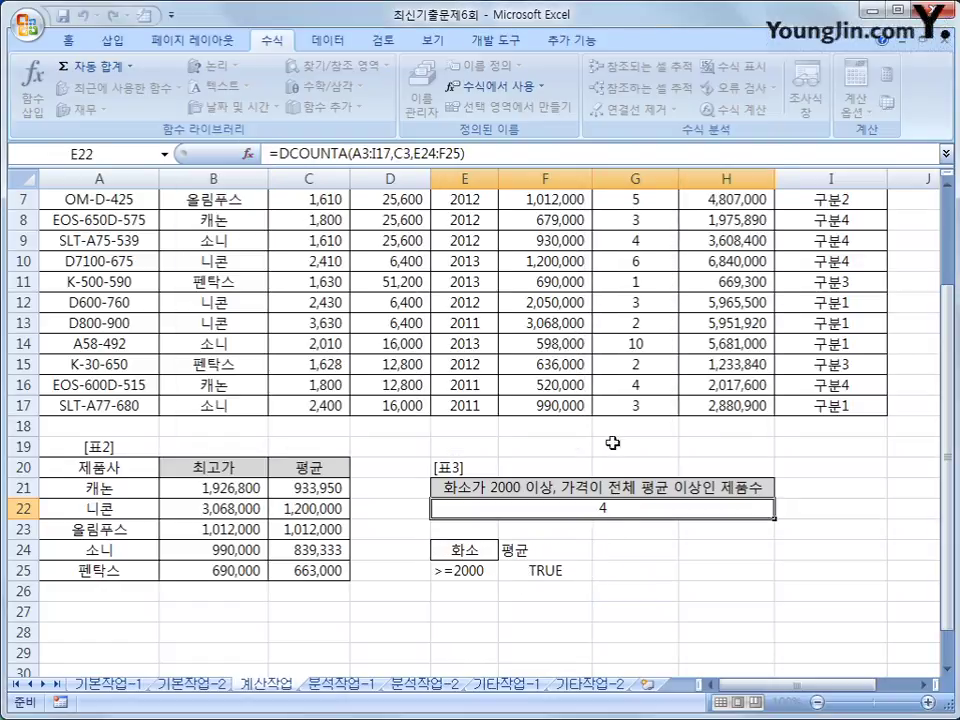
# Review the conditions in E25 and F25 and the DCOUNTA formula in E22 against the [표1] data
pyautogui.click(493, 572)
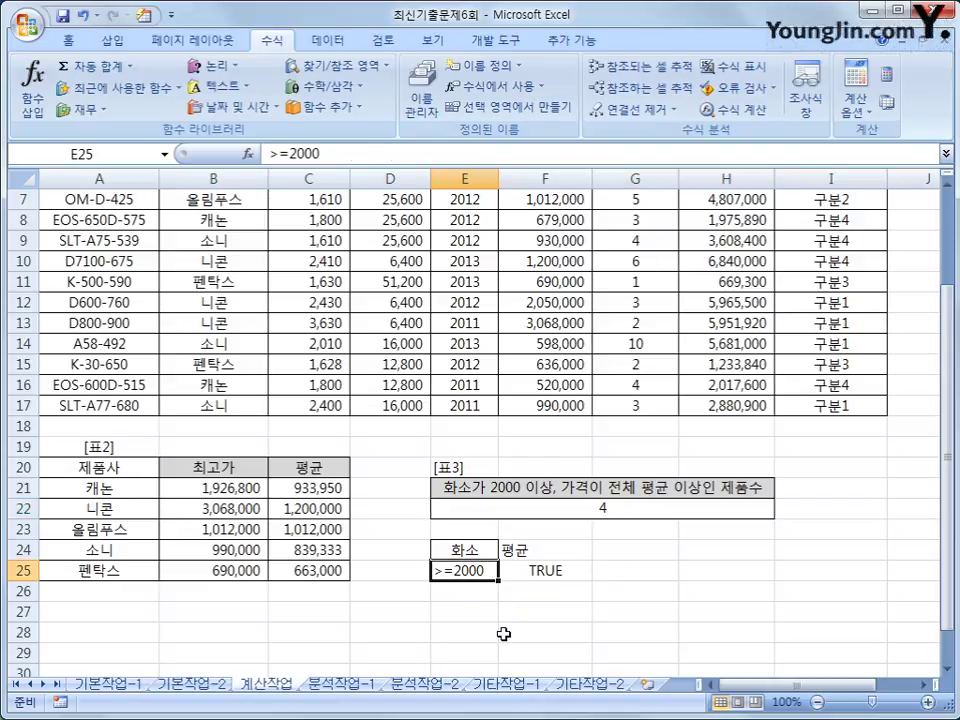
pyautogui.click(564, 570)
pyautogui.click(546, 508)
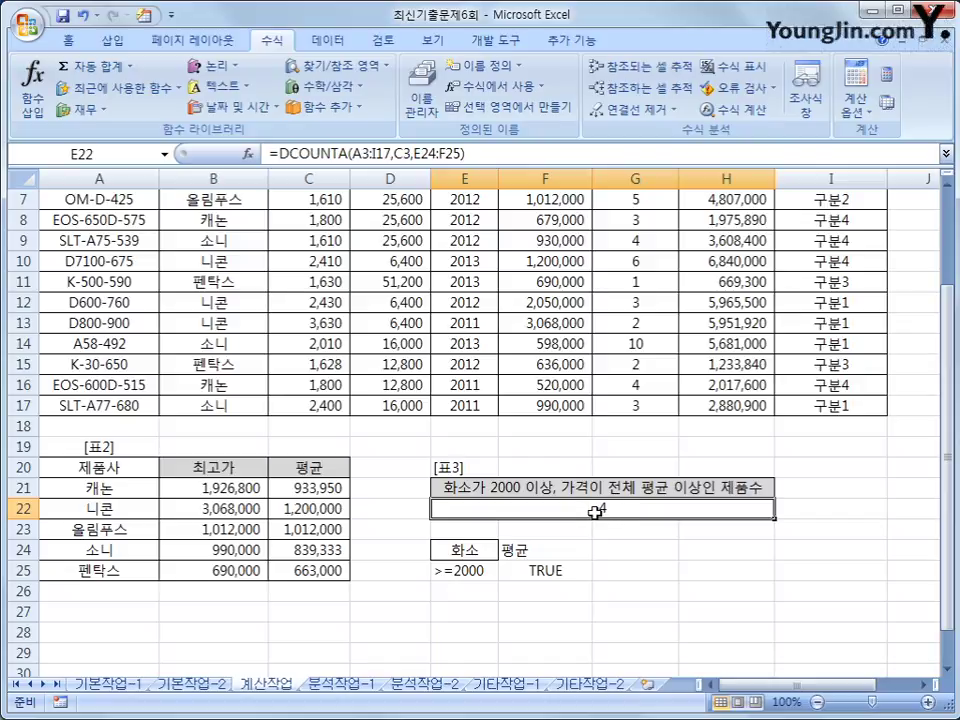
pyautogui.scroll(2, 595, 512)
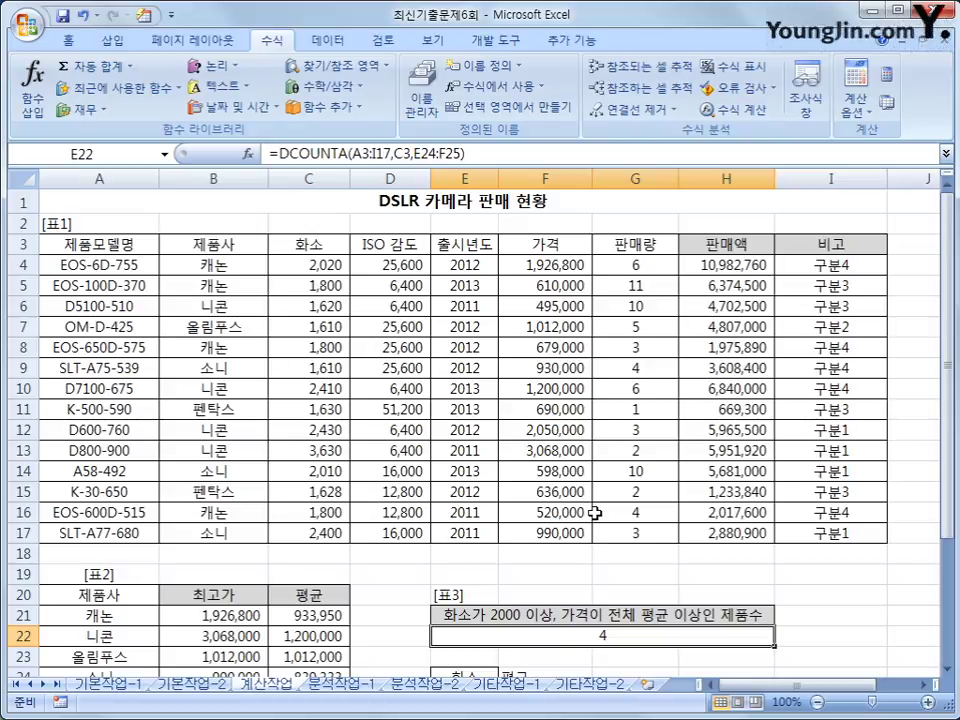